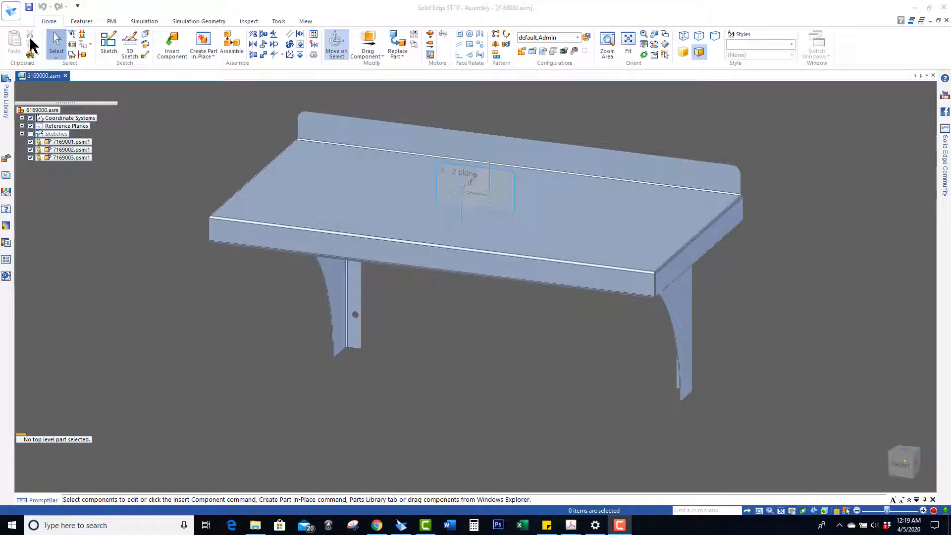
# Create a new drawing document from the A - Blank_dft template.
pyautogui.click(14, 9)
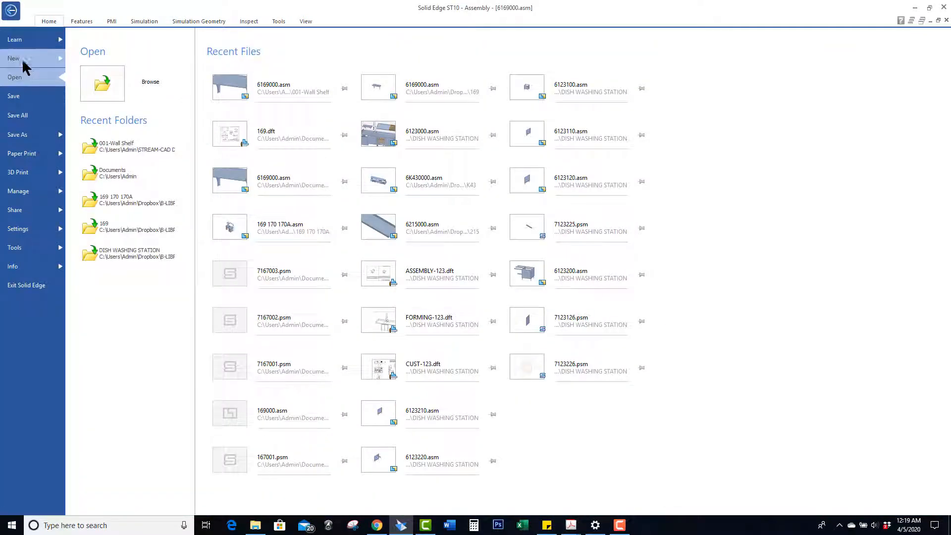
pyautogui.click(24, 61)
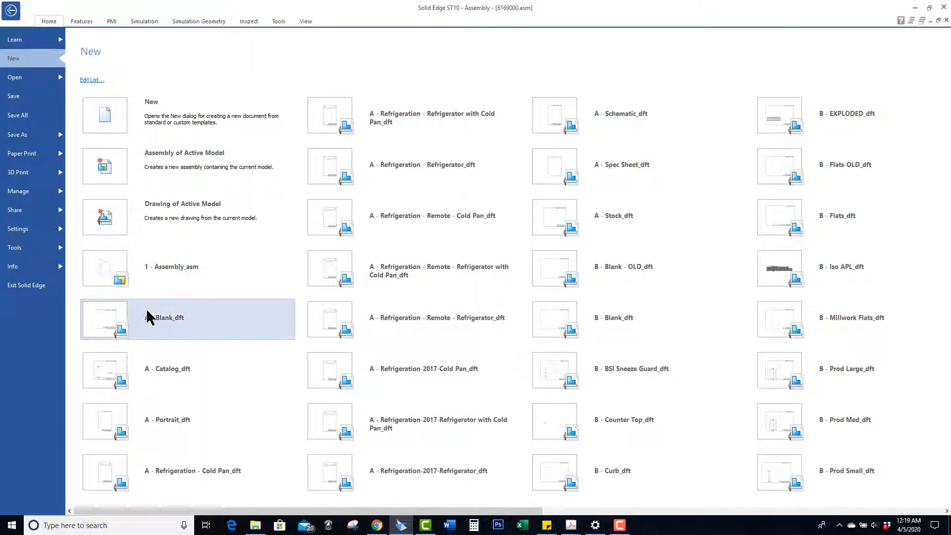
pyautogui.click(103, 324)
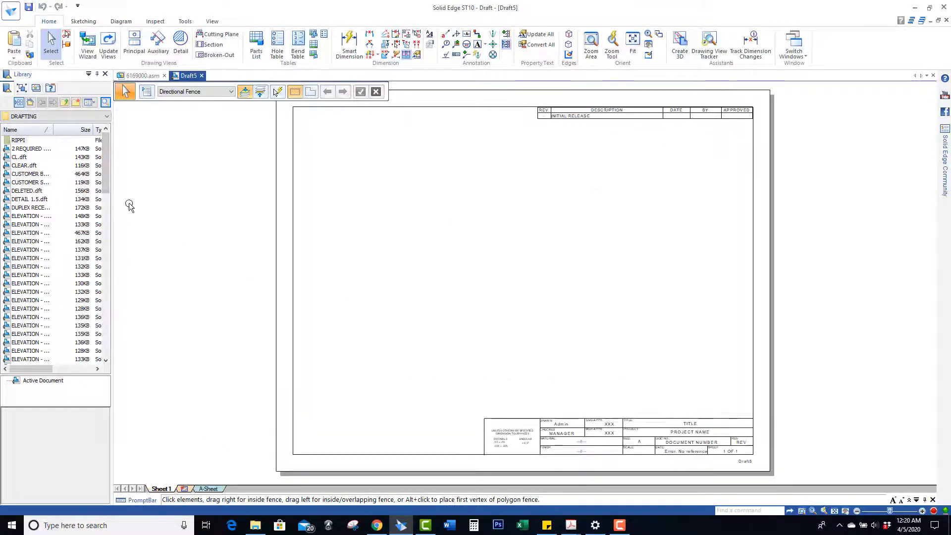
# Save the new draft as 169 in the VIDEO folder, as a draft document.
pyautogui.click(11, 10)
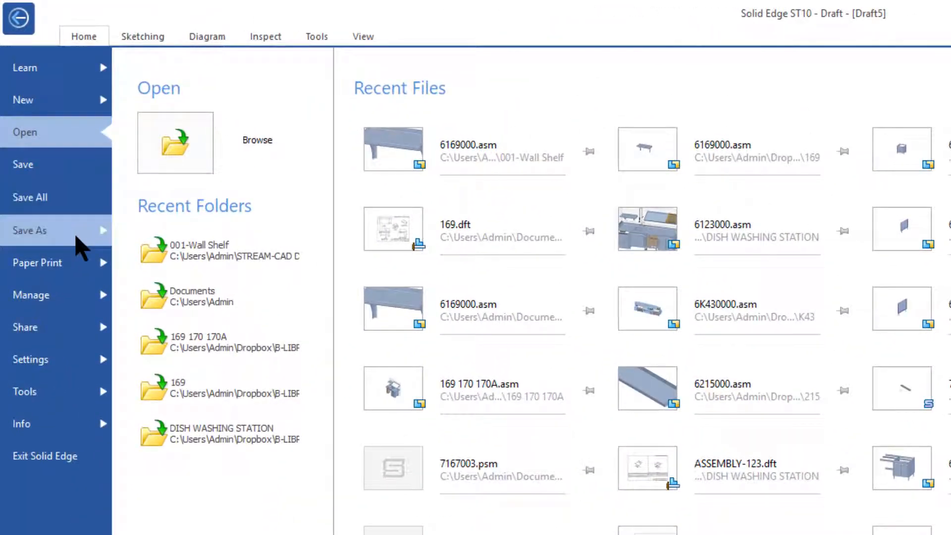
pyautogui.click(82, 245)
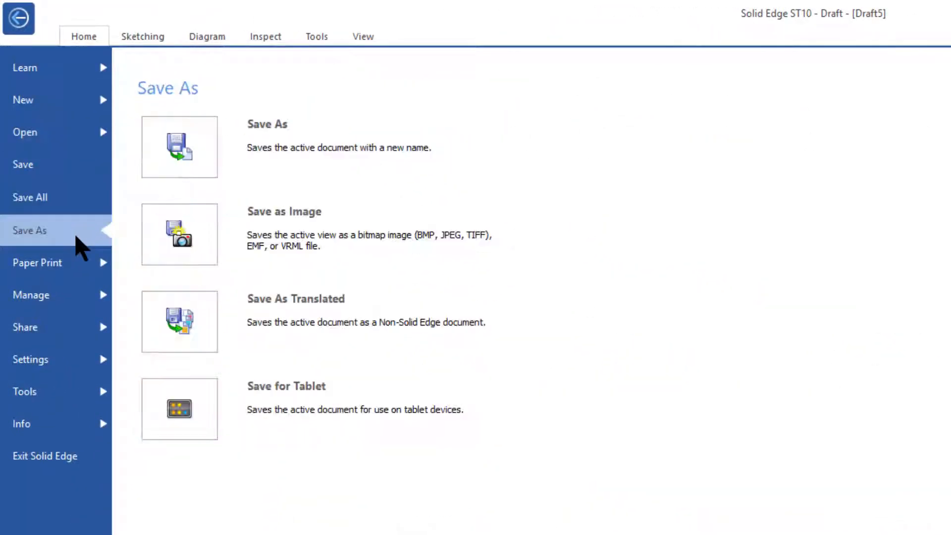
pyautogui.click(187, 171)
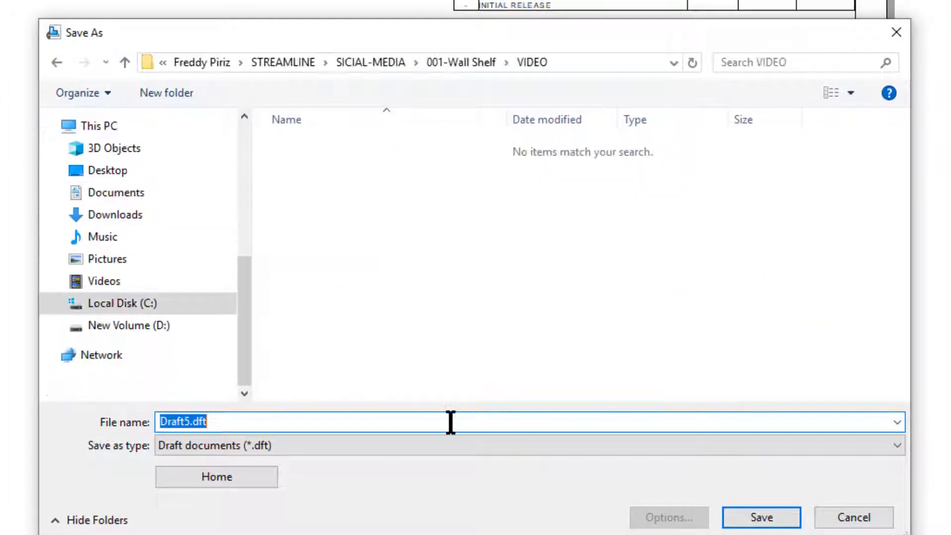
pyautogui.write('169')
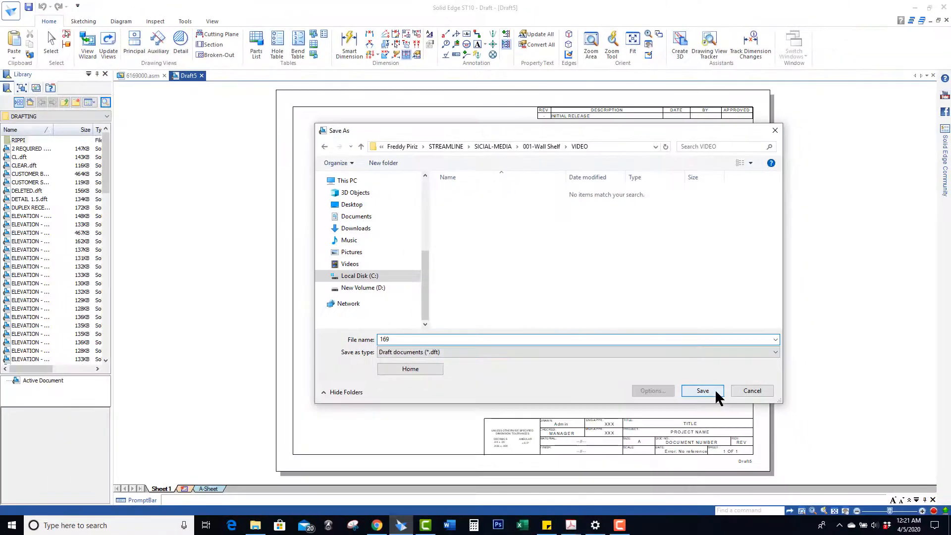
pyautogui.click(717, 397)
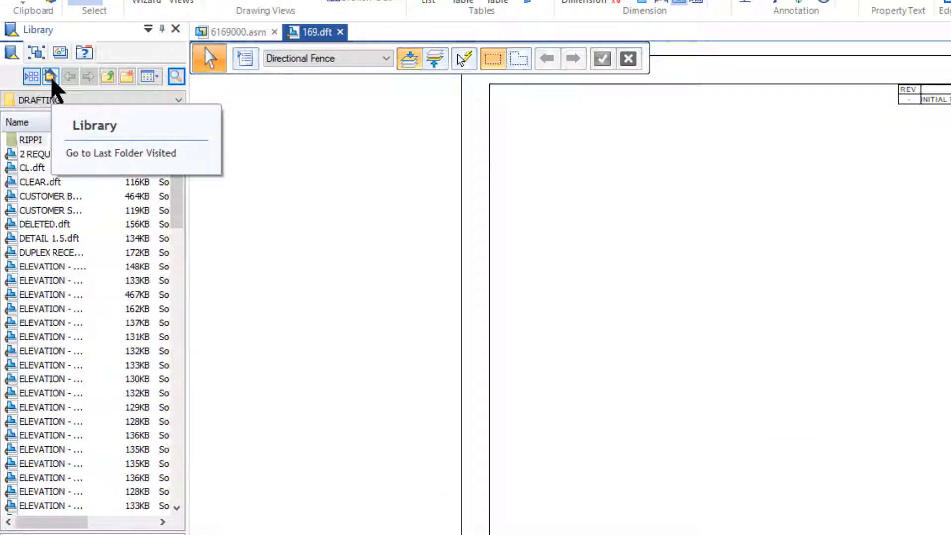
# Show the 001-Wall Shelf folder in the library and preview the assembly and part files in it.
pyautogui.click(51, 78)
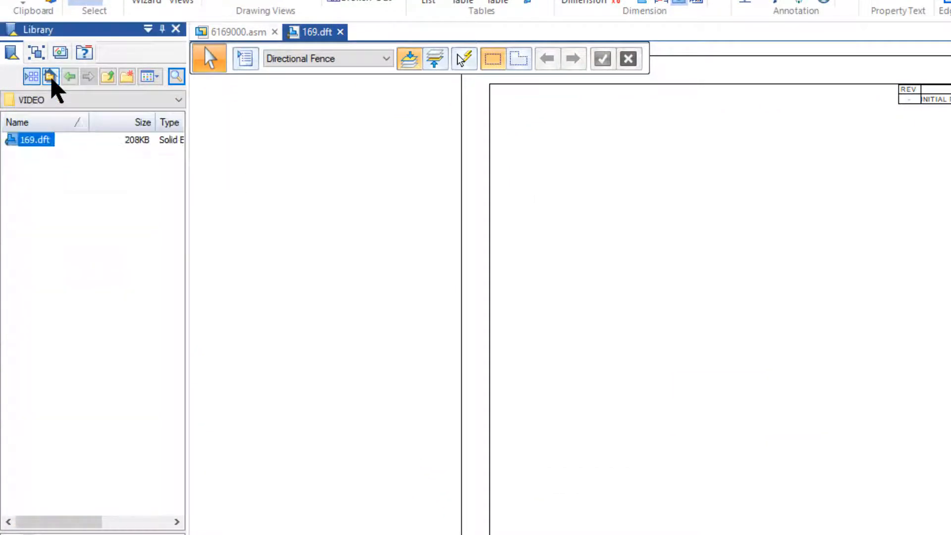
pyautogui.click(53, 101)
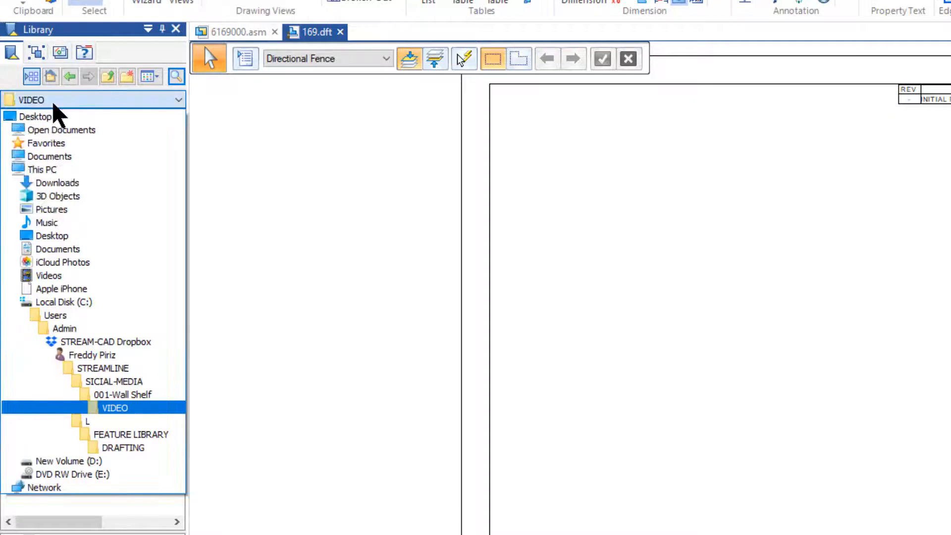
pyautogui.click(104, 395)
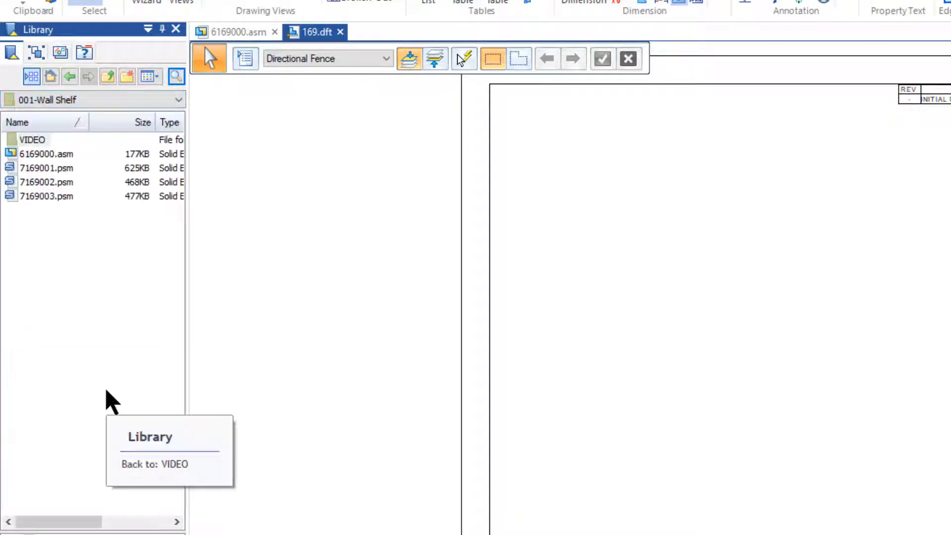
pyautogui.click(41, 155)
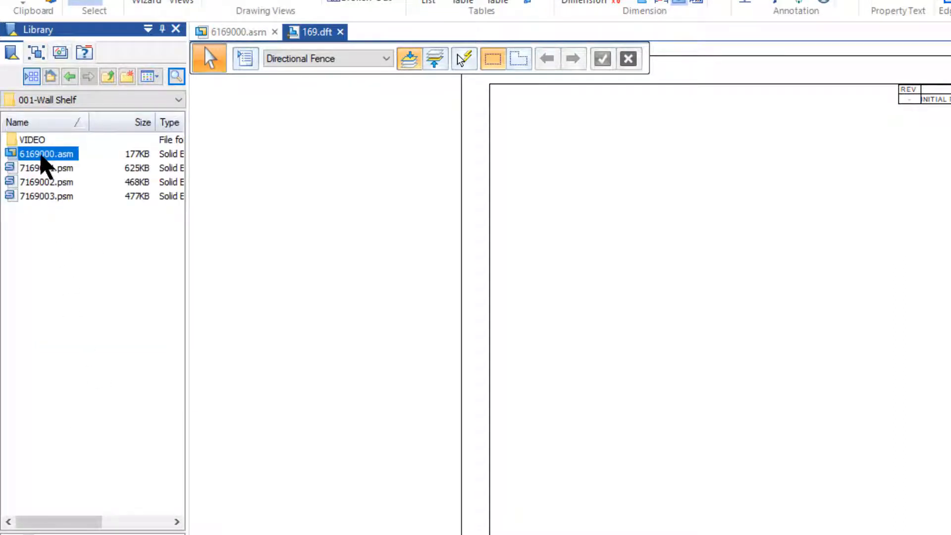
pyautogui.click(32, 181)
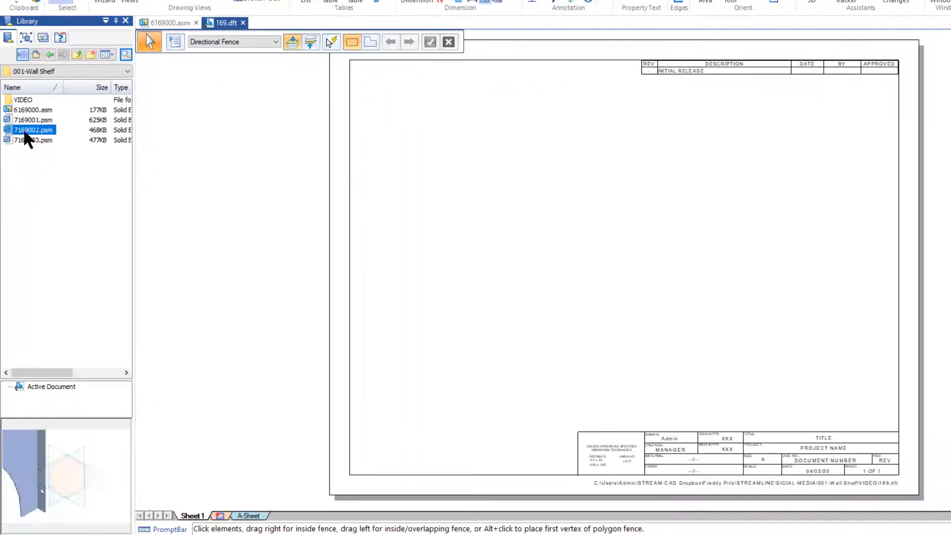
pyautogui.click(26, 136)
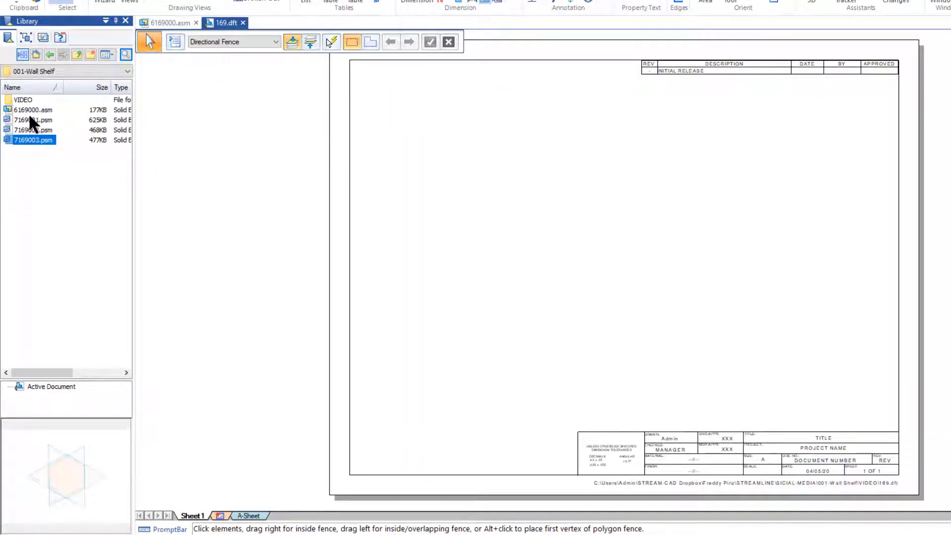
# Place an isometric view of 6169000.asm at scale 1:16 in the sheet's upper-right corner, below the revision block.
pyautogui.click(29, 112)
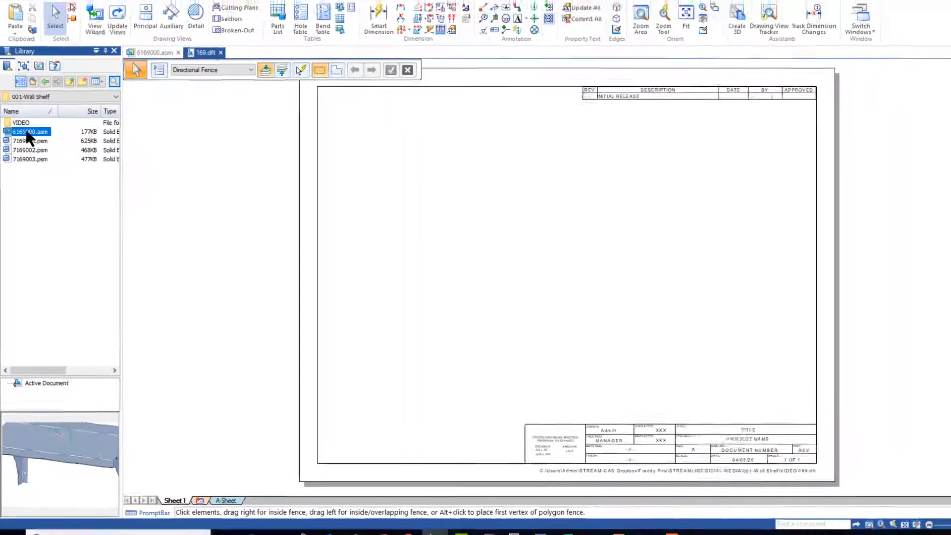
pyautogui.moveTo(30, 112); pyautogui.dragTo(227, 173)
pyautogui.moveTo(190, 202); pyautogui.dragTo(573, 223)
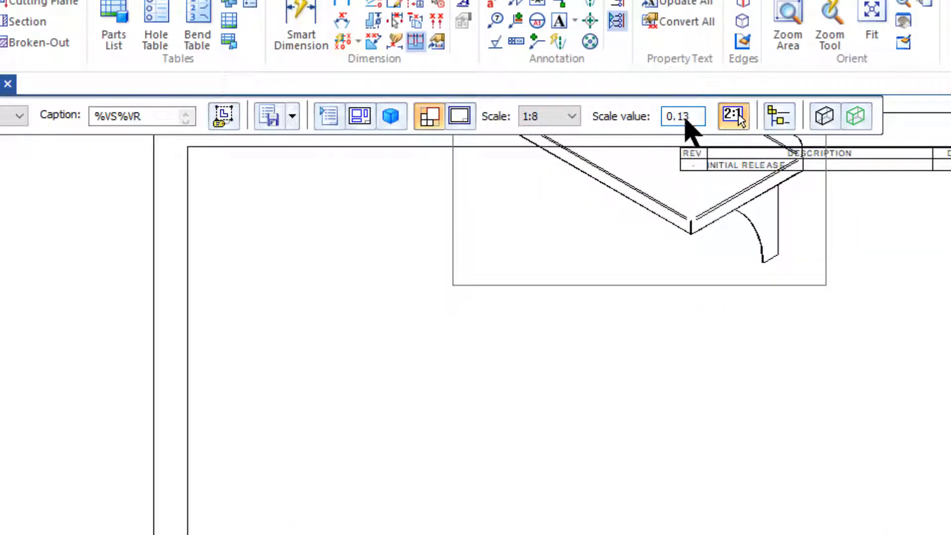
pyautogui.moveTo(700, 117); pyautogui.dragTo(650, 115)
pyautogui.write('1/16')
pyautogui.press('Return')
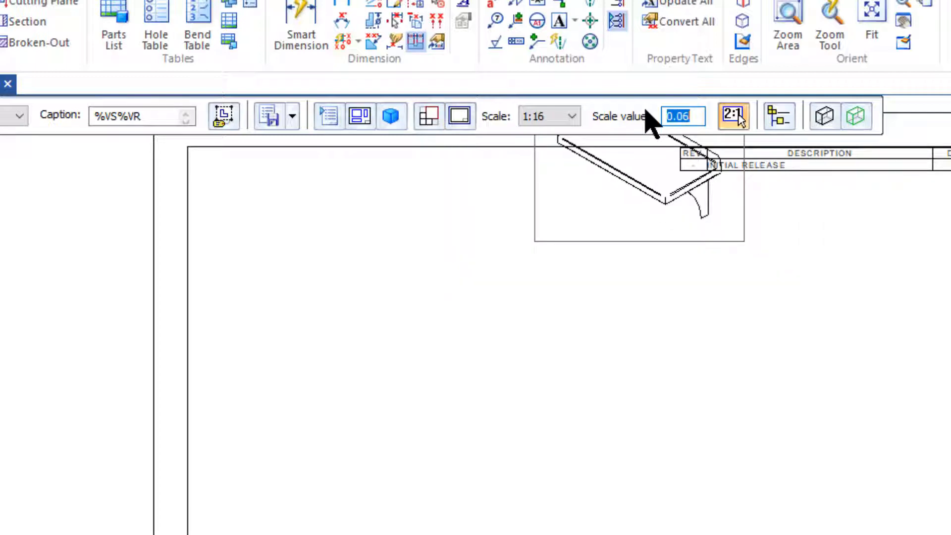
pyautogui.click(571, 117)
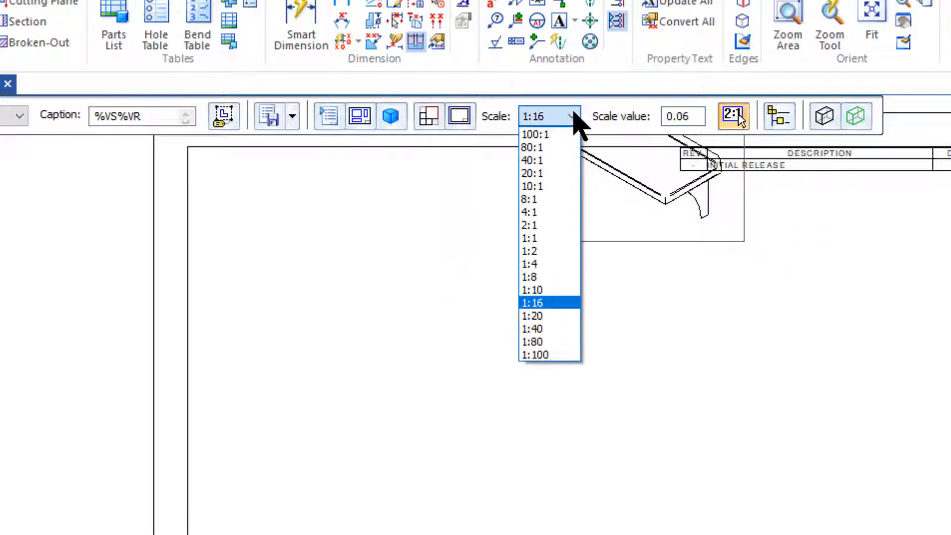
pyautogui.click(573, 116)
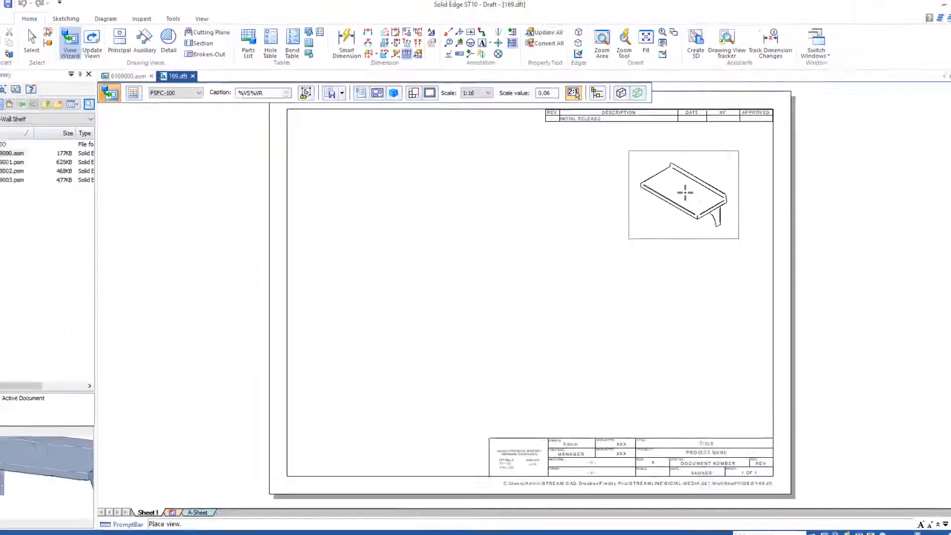
pyautogui.click(566, 93)
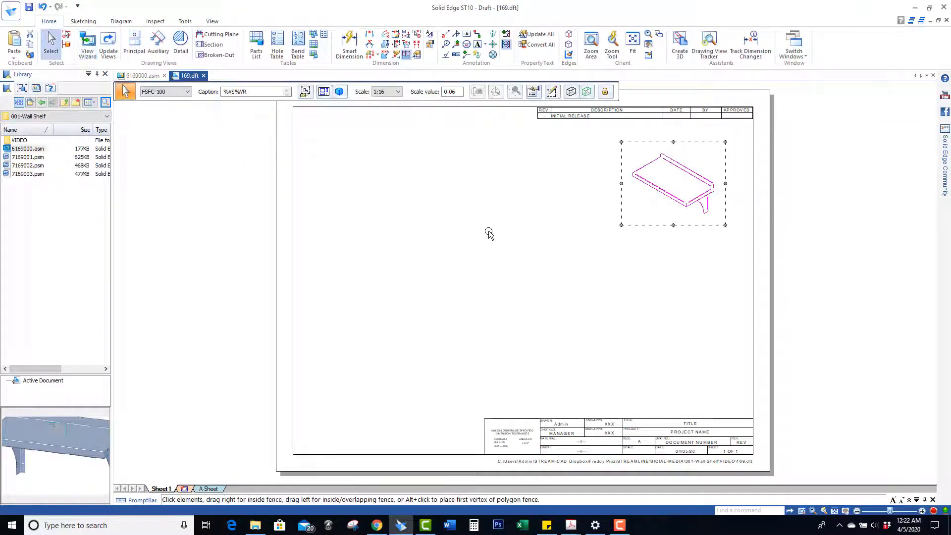
# Set up another drawing view of 6169000.asm with the View Wizard, using top as the primary view.
pyautogui.click(141, 48)
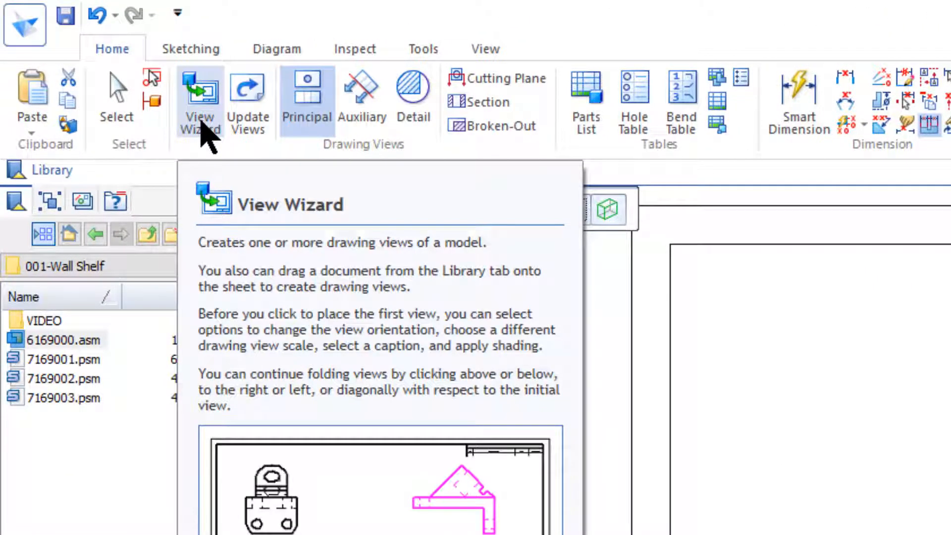
pyautogui.click(202, 126)
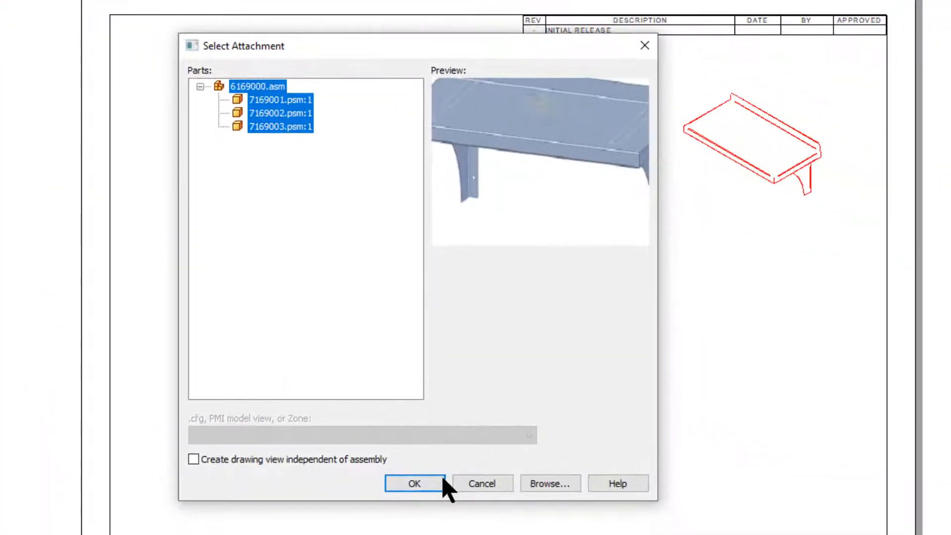
pyautogui.click(424, 483)
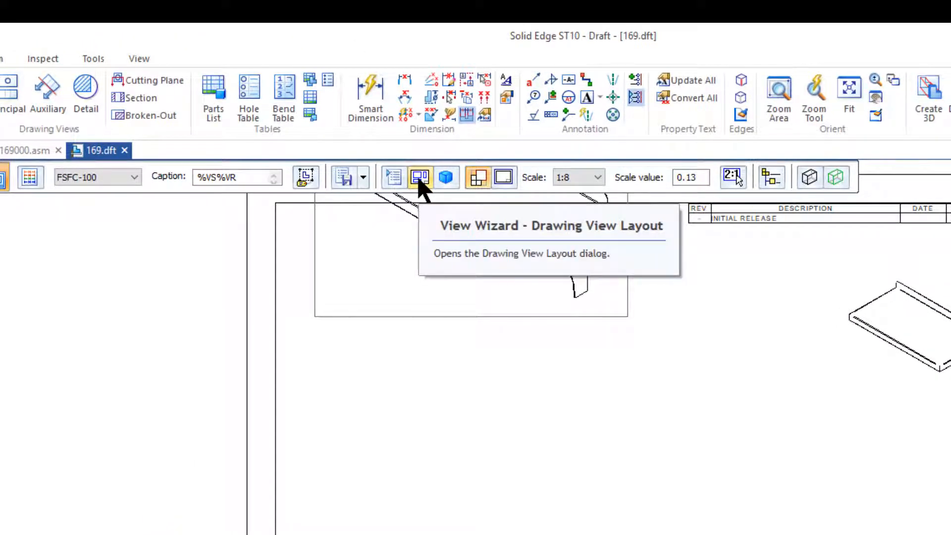
pyautogui.click(419, 180)
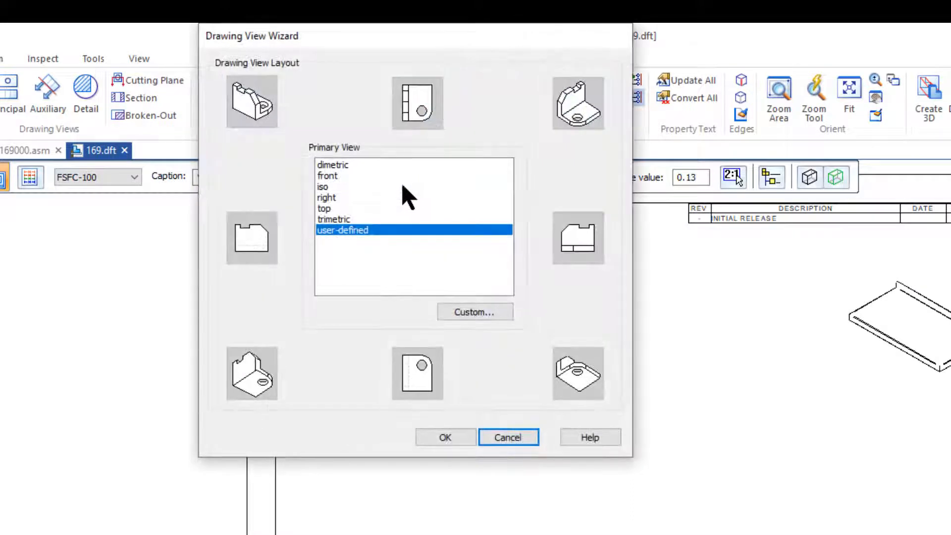
pyautogui.click(324, 208)
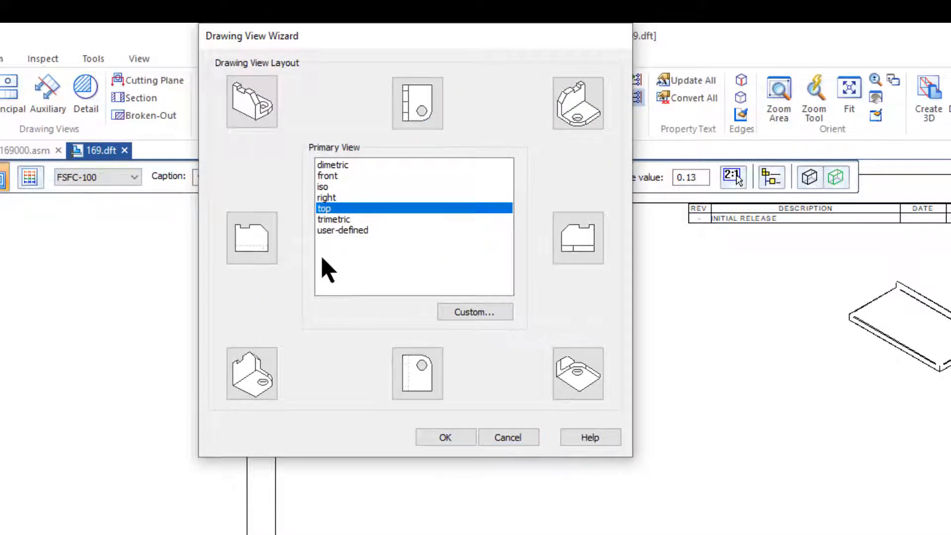
pyautogui.click(444, 437)
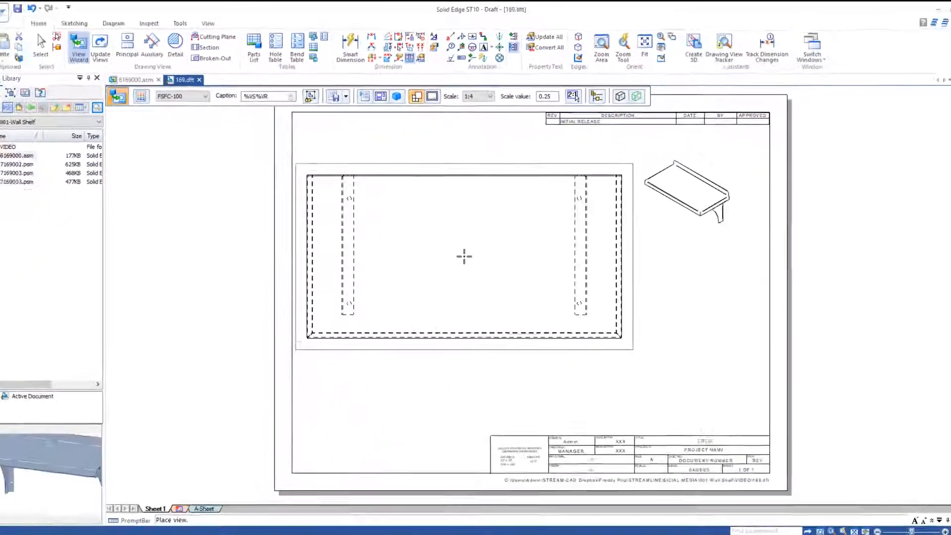
# Place the top view on the sheet beside the isometric view and project a front view below it.
pyautogui.click(464, 256)
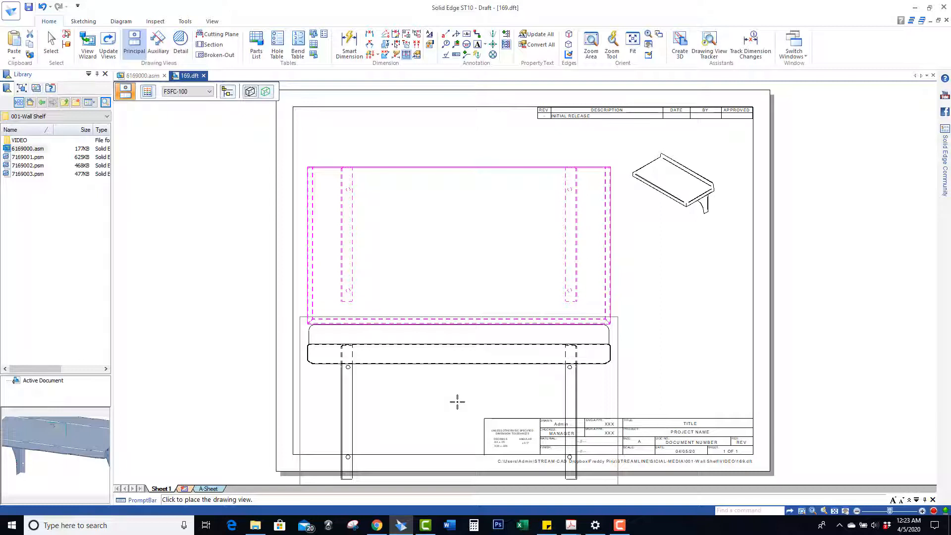
pyautogui.click(464, 426)
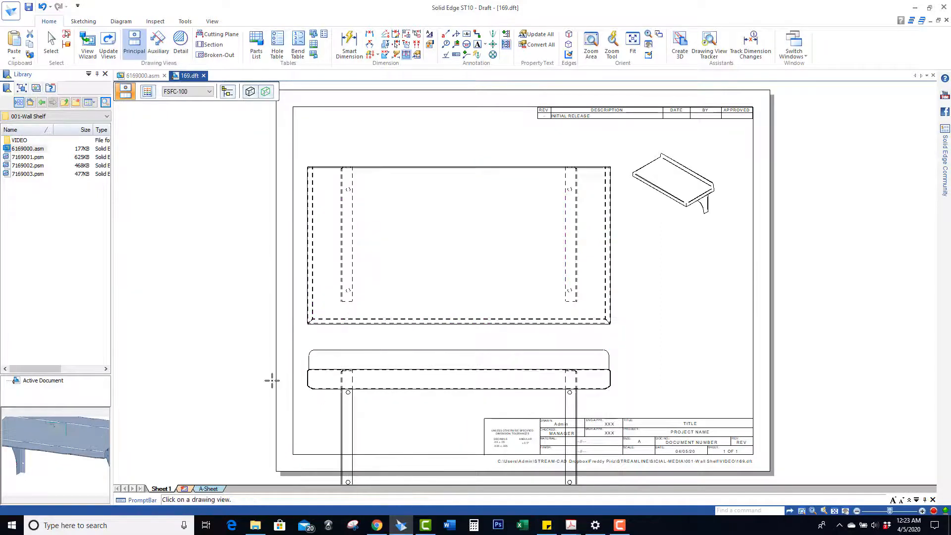
pyautogui.click(53, 34)
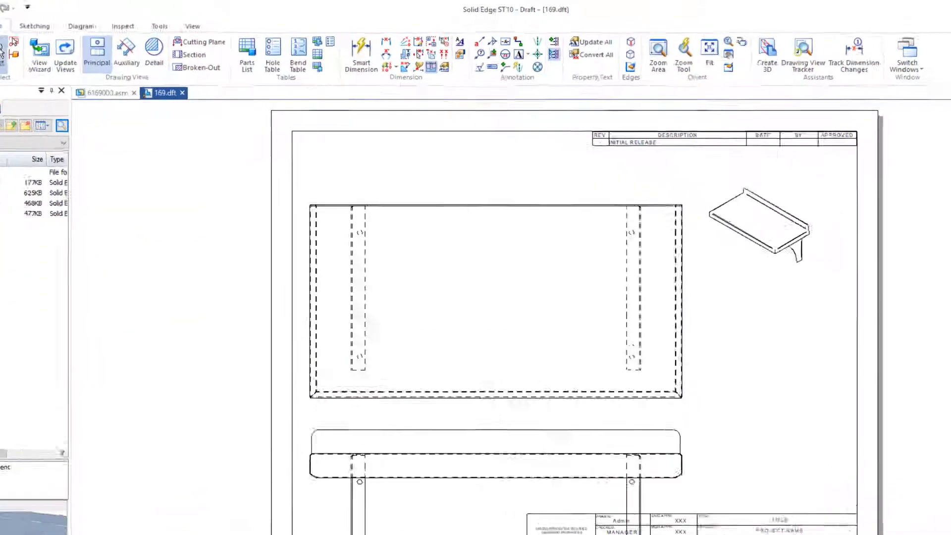
# Set the scale of the top view and its aligned front view to 1:8.
pyautogui.click(339, 179)
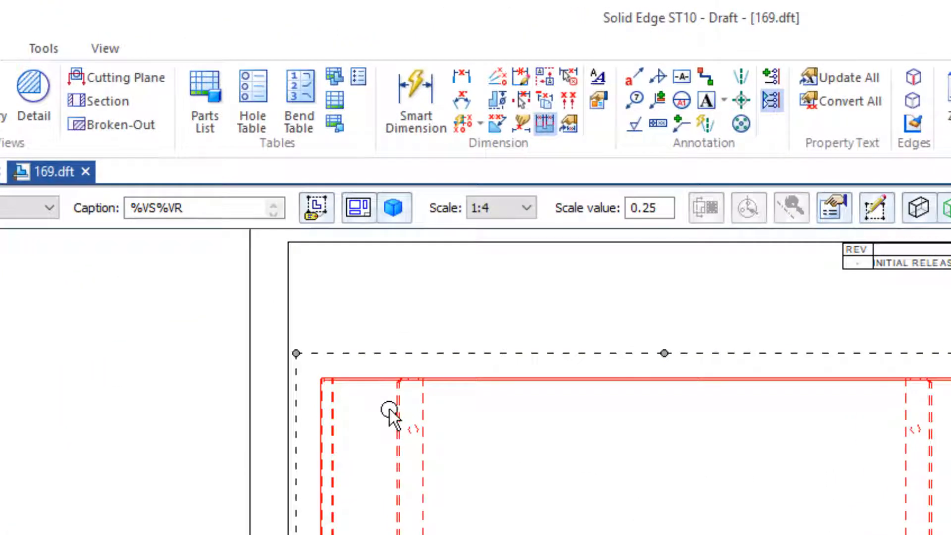
pyautogui.click(526, 208)
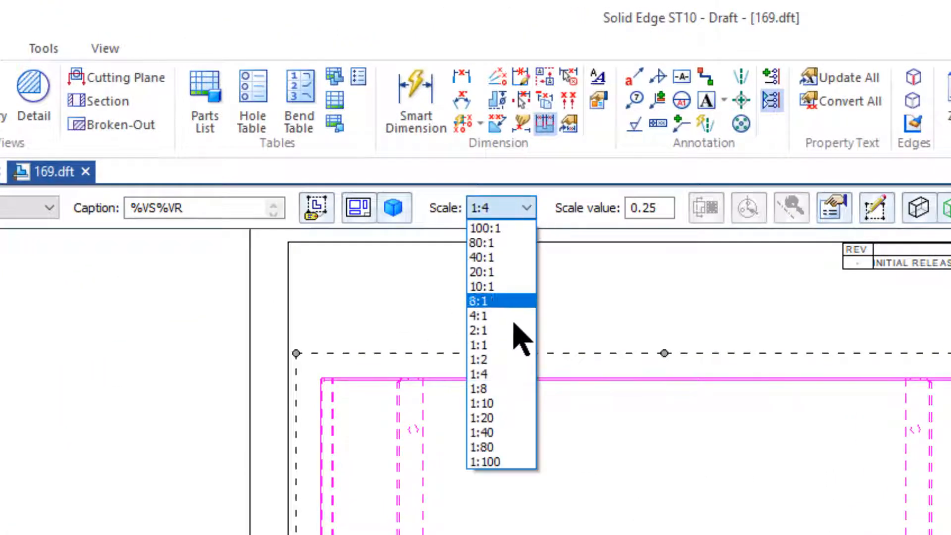
pyautogui.click(510, 389)
# Move the top view to the upper-left area of the sheet and the front view up beneath it, inside the border.
pyautogui.moveTo(537, 475); pyautogui.dragTo(440, 317)
pyautogui.moveTo(373, 397); pyautogui.dragTo(362, 314)
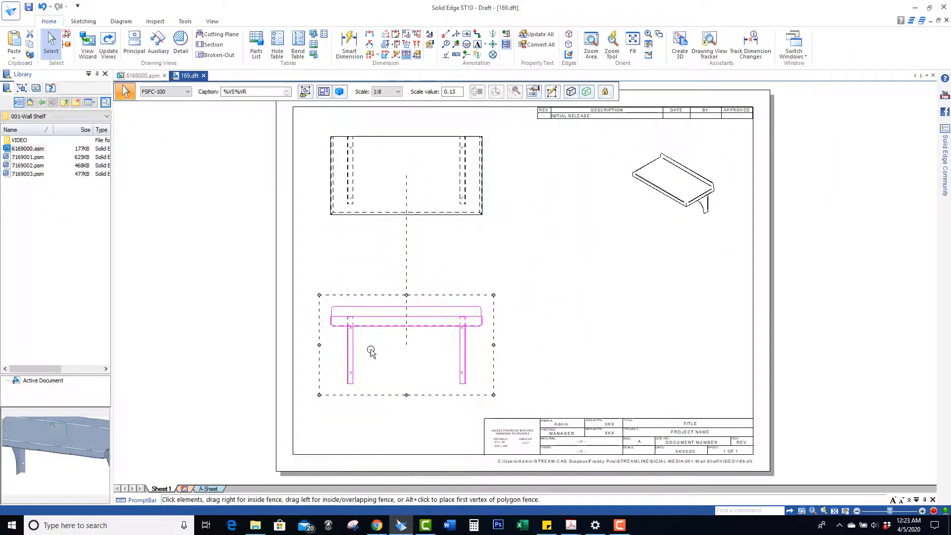
pyautogui.click(410, 434)
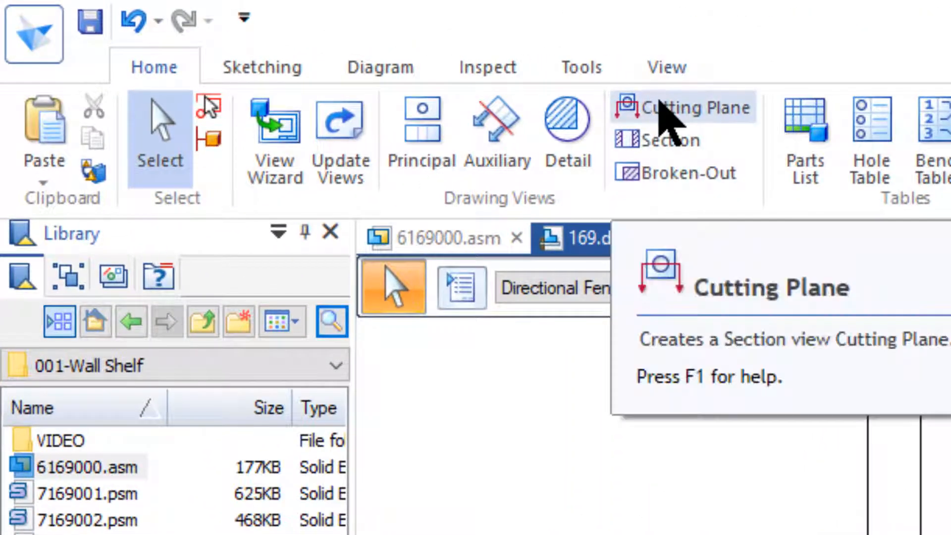
# Start a cutting plane on the front view and draw a vertical cutting line through the shelf, right of centre between the brackets.
pyautogui.click(664, 111)
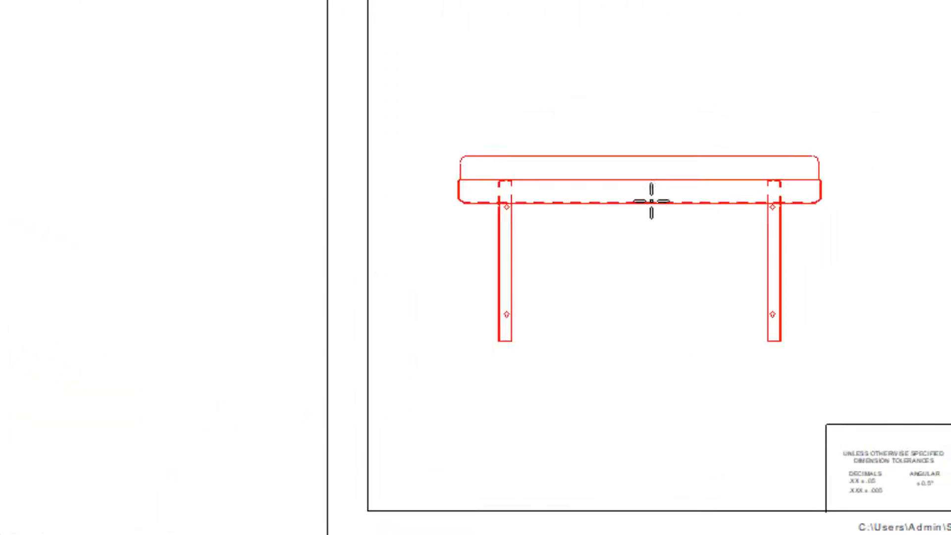
pyautogui.click(651, 200)
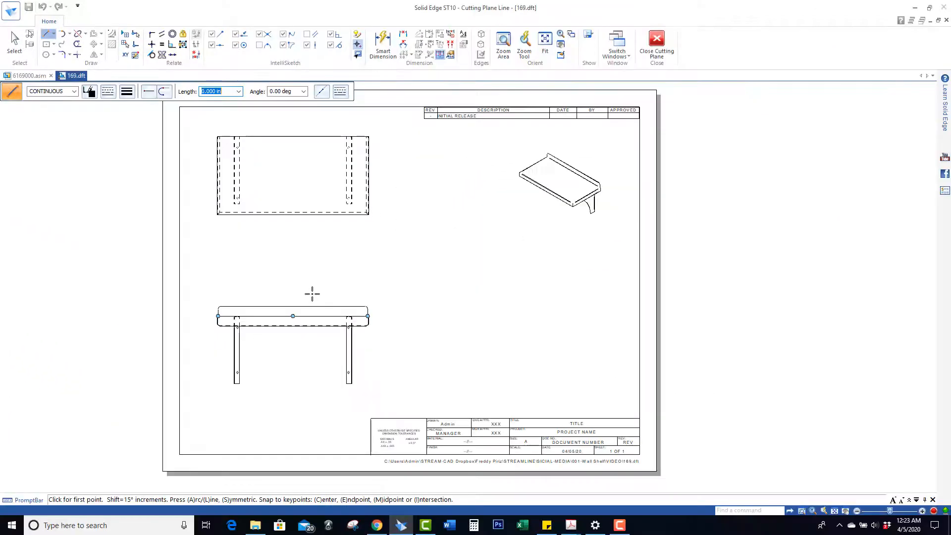
pyautogui.click(312, 294)
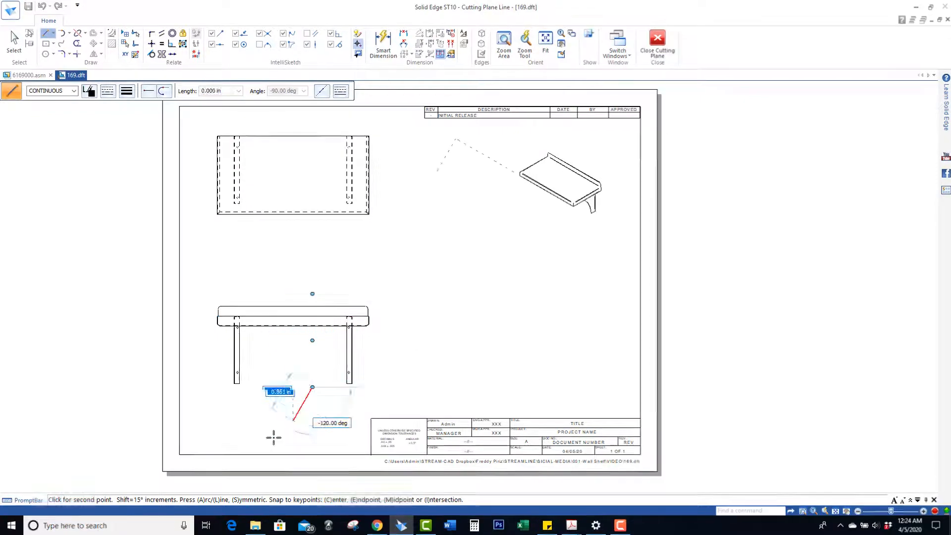
pyautogui.click(312, 387)
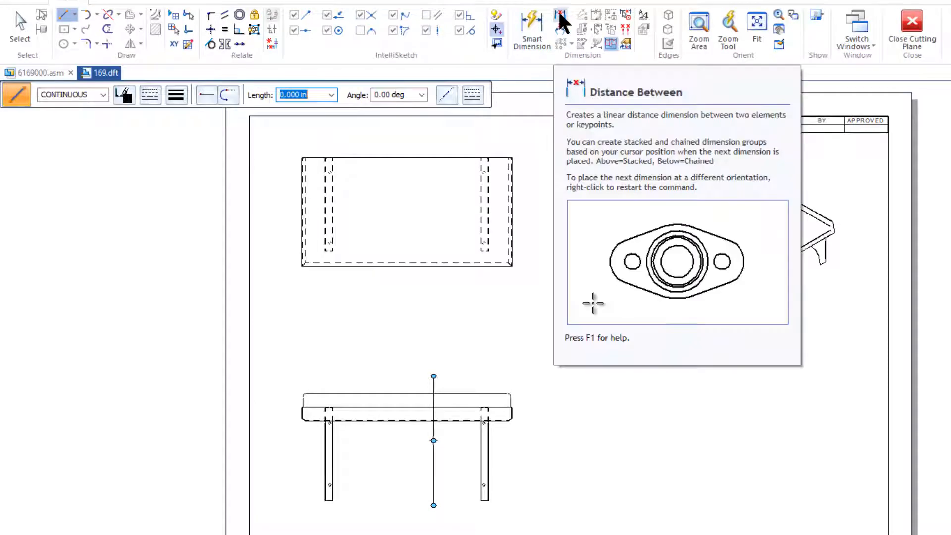
# Dimension the cutting line's lower end 3/8" below the bottom edge of the right bracket.
pyautogui.click(559, 15)
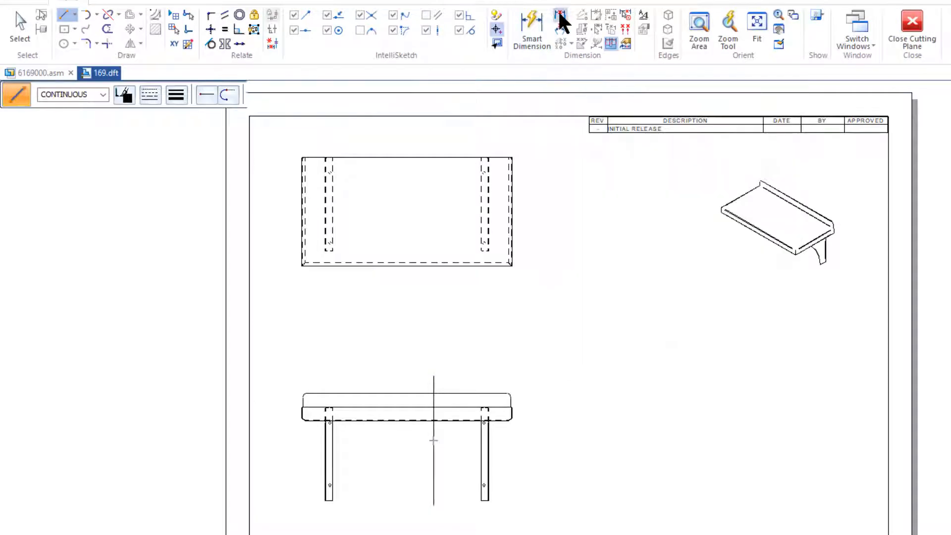
pyautogui.click(433, 505)
pyautogui.scroll(5, 452, 504)
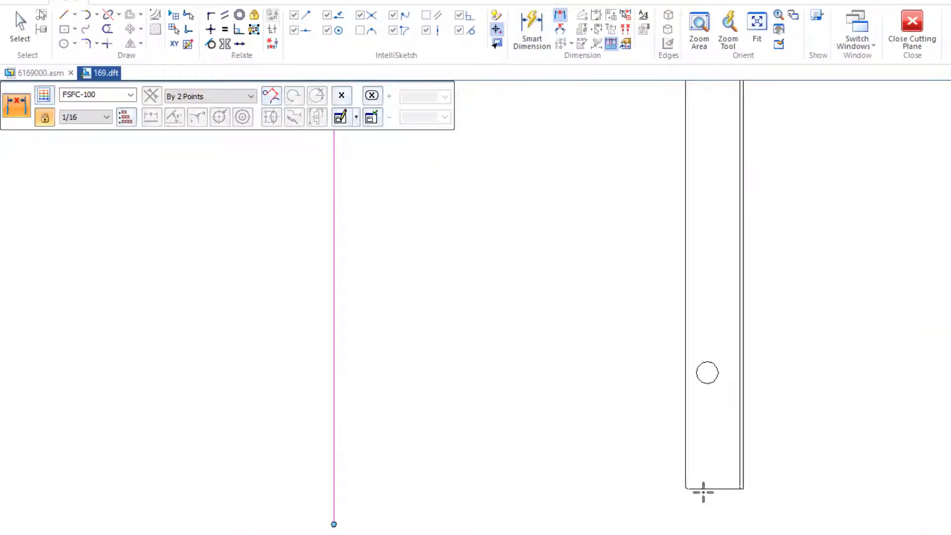
pyautogui.click(689, 490)
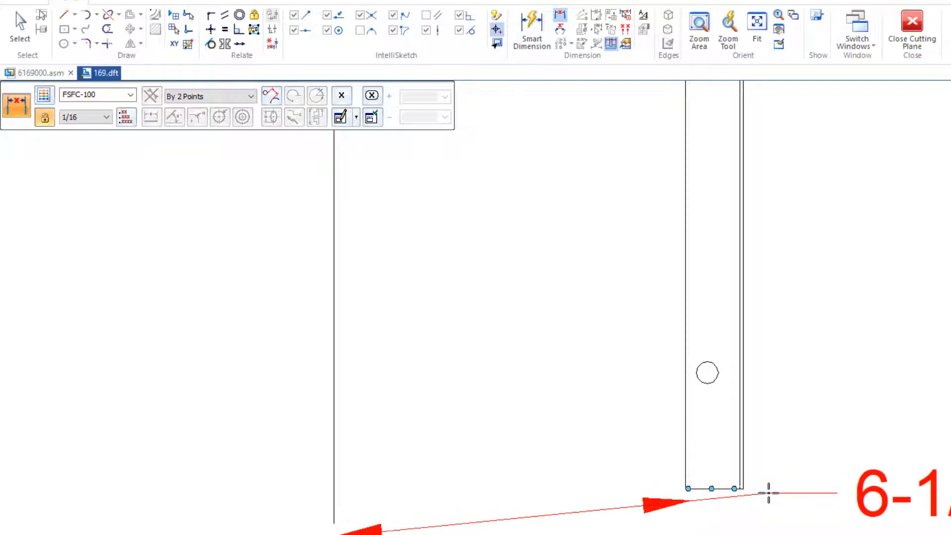
pyautogui.click(932, 365)
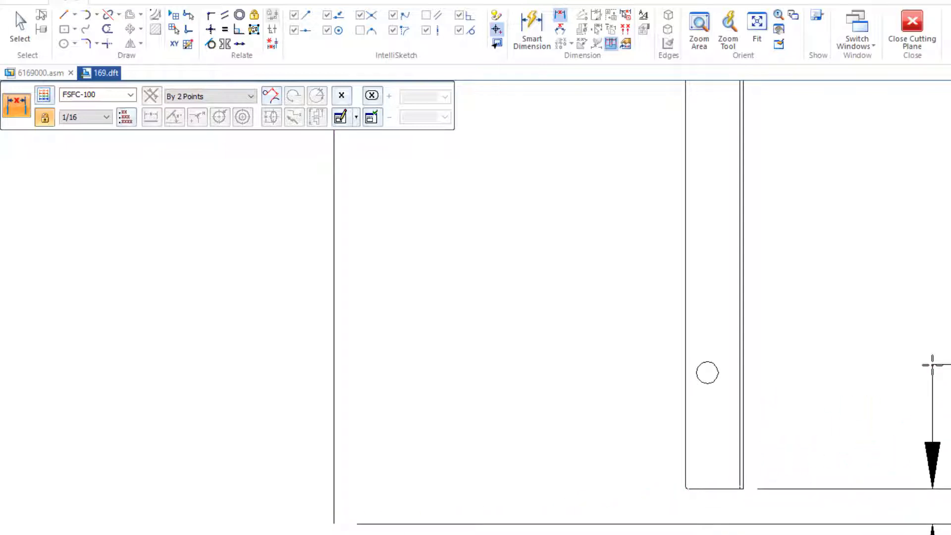
pyautogui.press('Return')
pyautogui.scroll(-10, 708, 533)
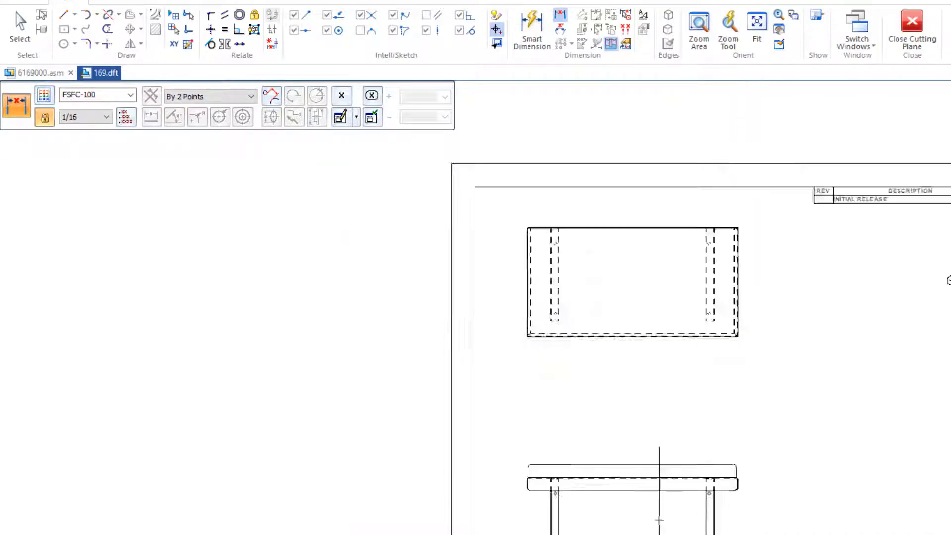
# Dimension the cutting line's upper end 3/8" above the shelf's top edge in the front view.
pyautogui.scroll(4, 705, 517)
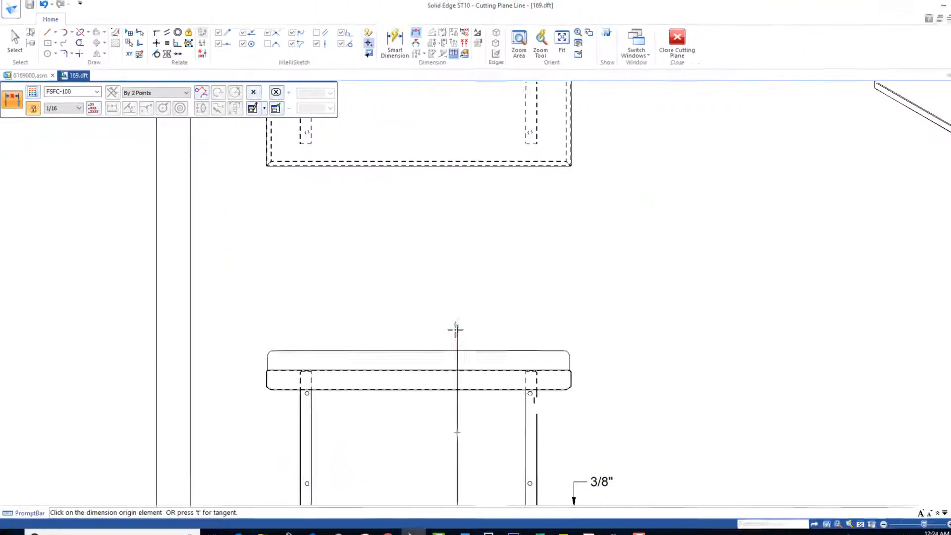
pyautogui.click(585, 399)
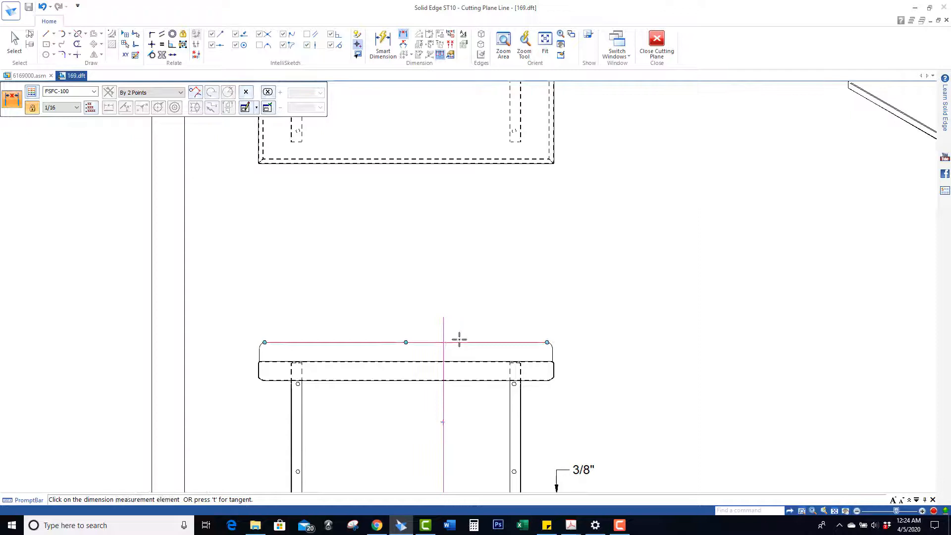
pyautogui.click(459, 341)
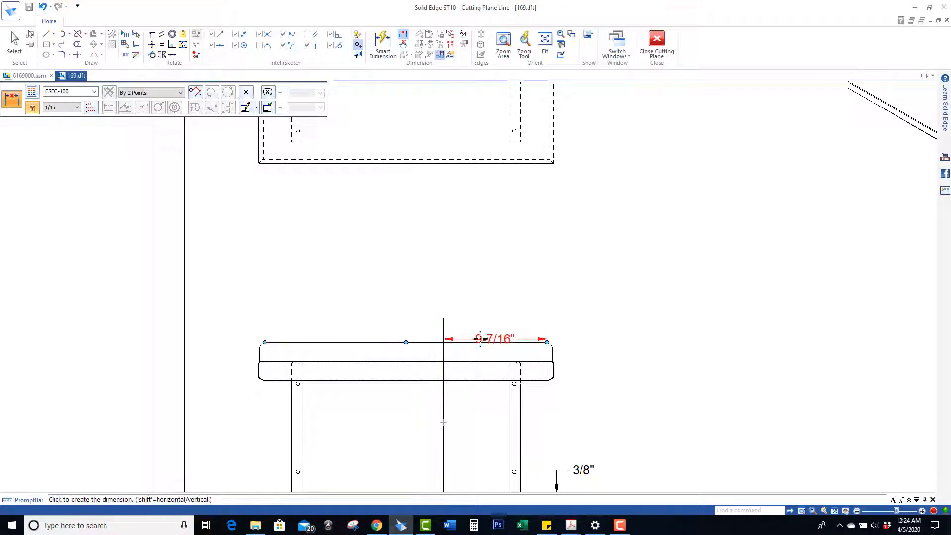
pyautogui.click(620, 331)
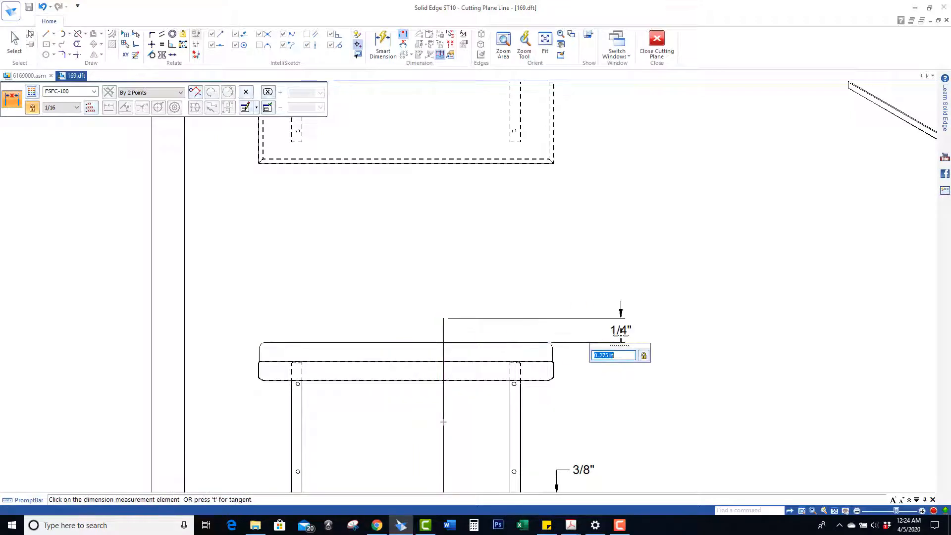
pyautogui.write('0.3')
pyautogui.press('Return')
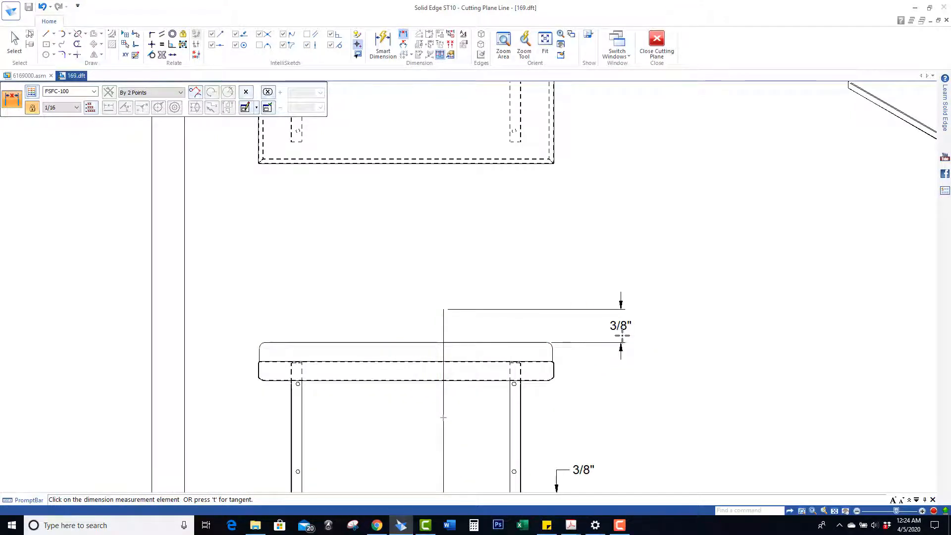
# Set the horizontal distance between the midpoint of the shelf's top edge and the cutting line to 0.5 in.
pyautogui.rightClick(369, 307)
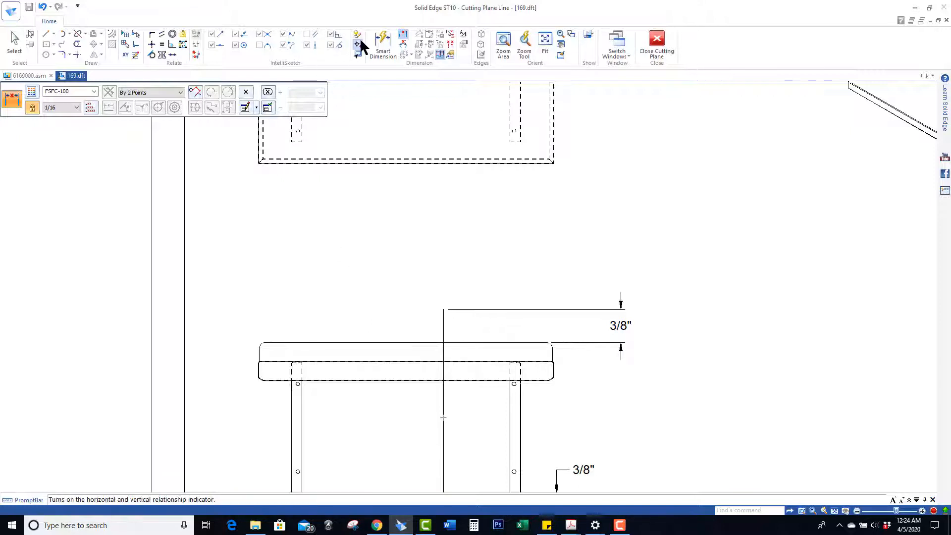
pyautogui.click(384, 42)
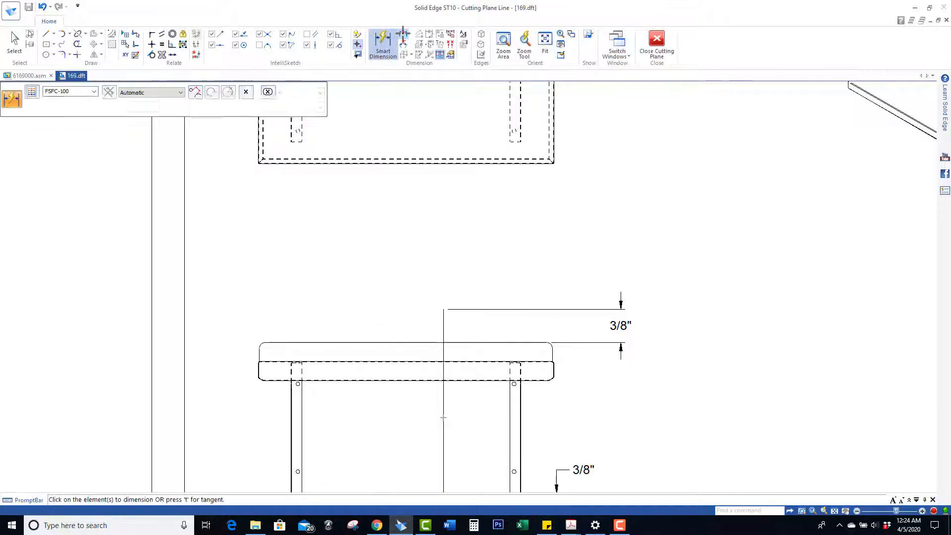
pyautogui.click(443, 311)
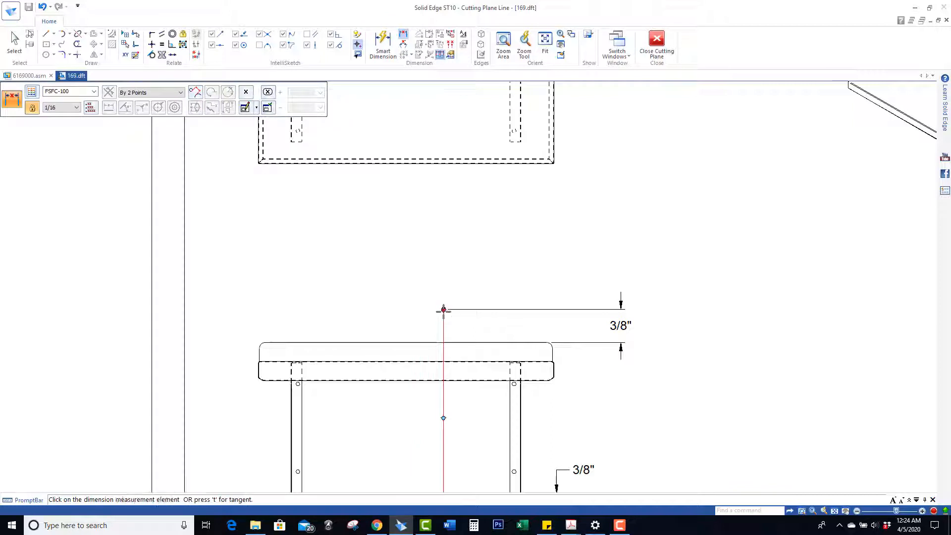
pyautogui.click(406, 342)
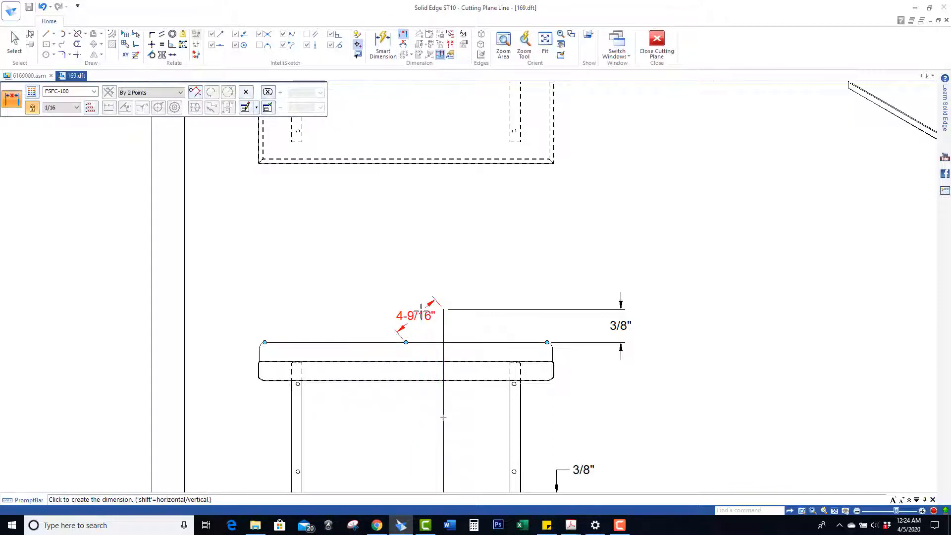
pyautogui.click(425, 276)
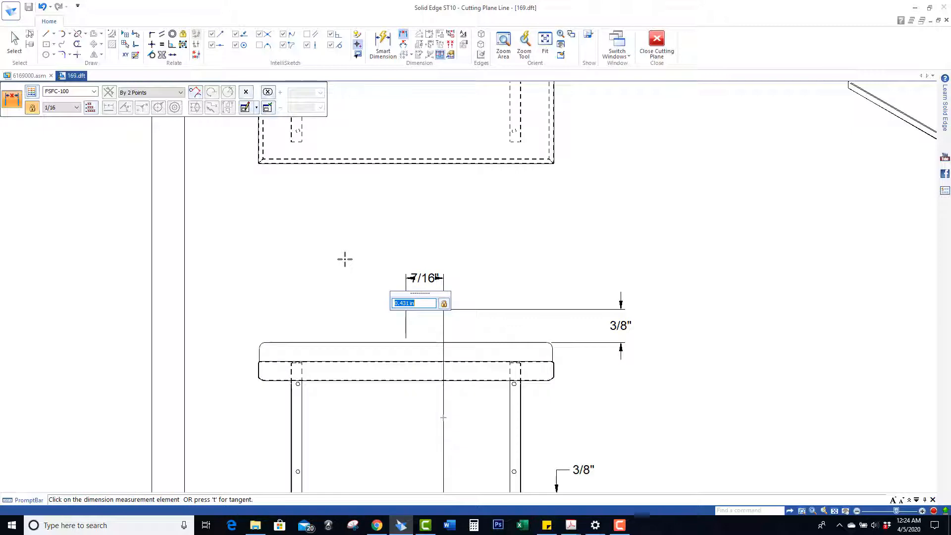
pyautogui.write('0.5')
pyautogui.press('Return')
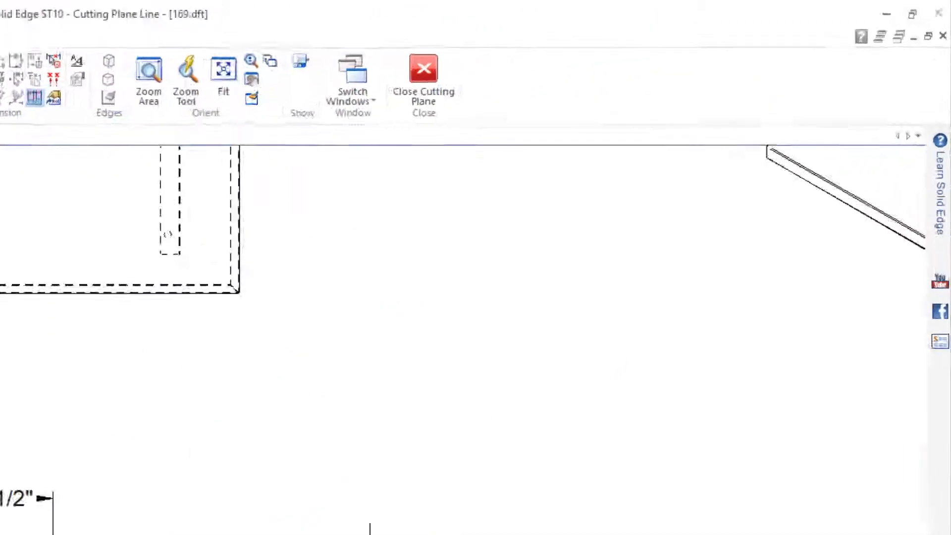
# Finish the cutting plane with its viewing direction toward the left and place the section view to the right of the front view.
pyautogui.click(190, 92)
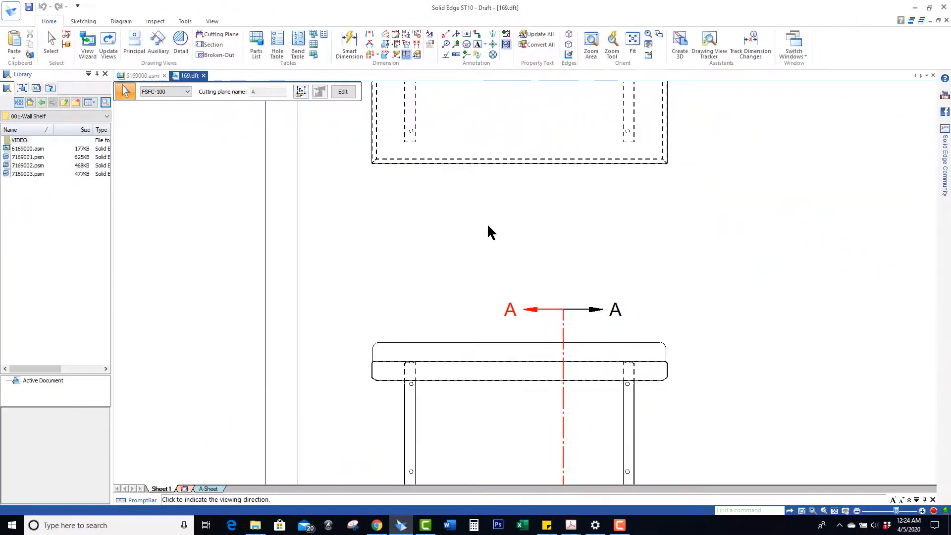
pyautogui.scroll(-5, 481, 225)
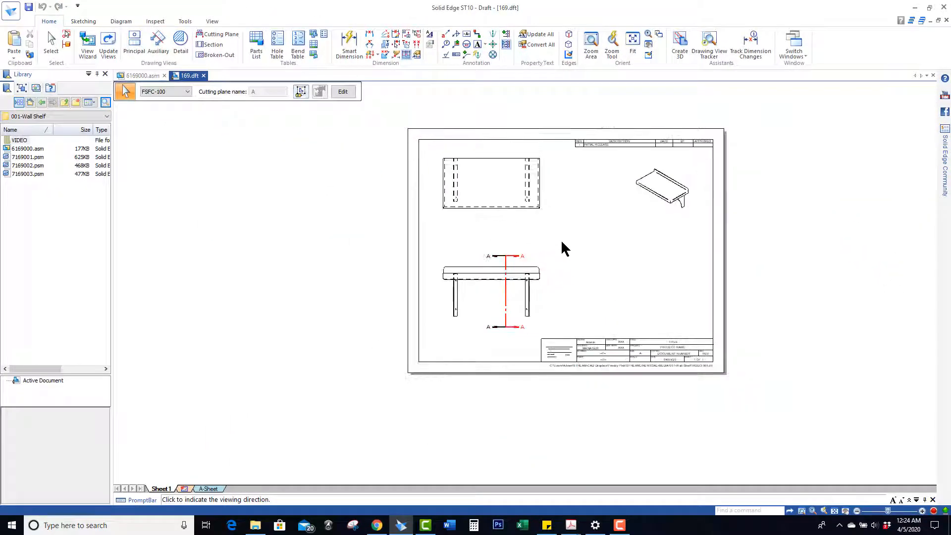
pyautogui.click(476, 232)
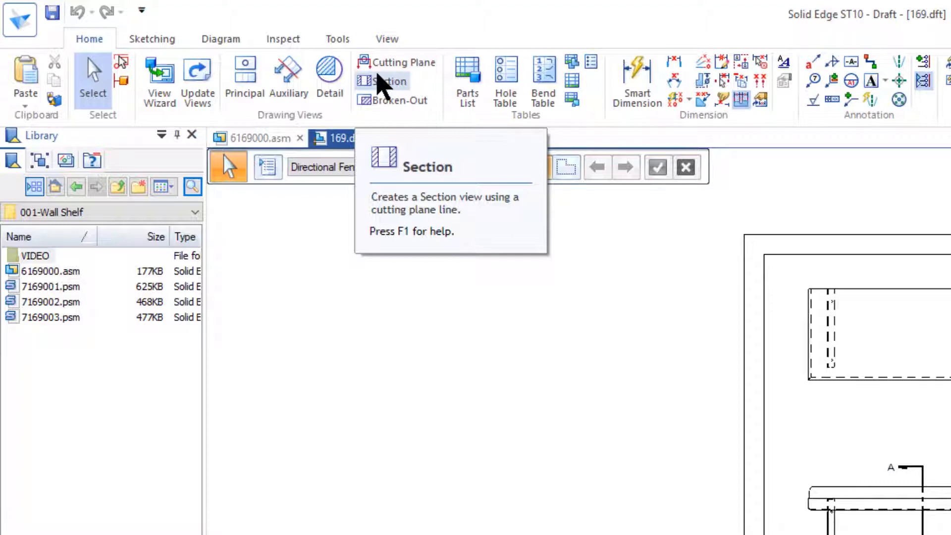
pyautogui.click(382, 80)
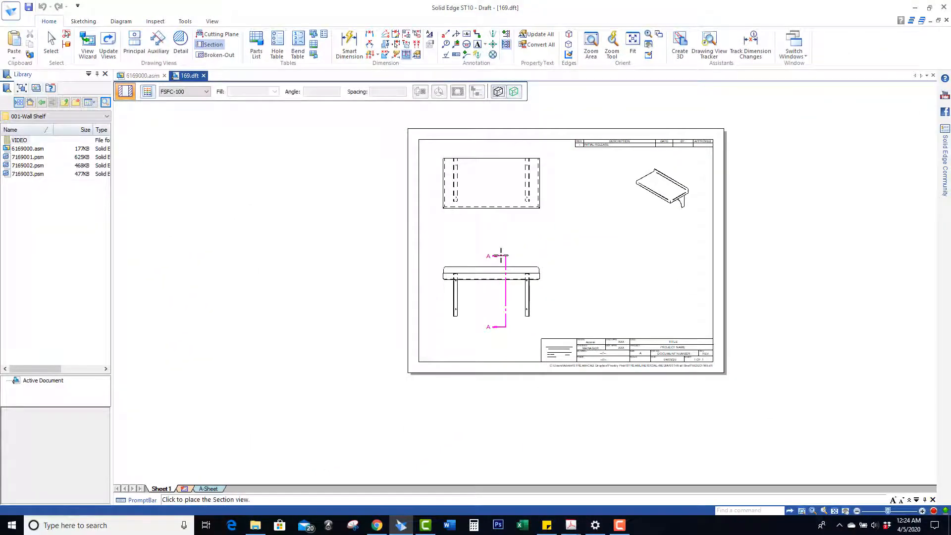
pyautogui.click(623, 256)
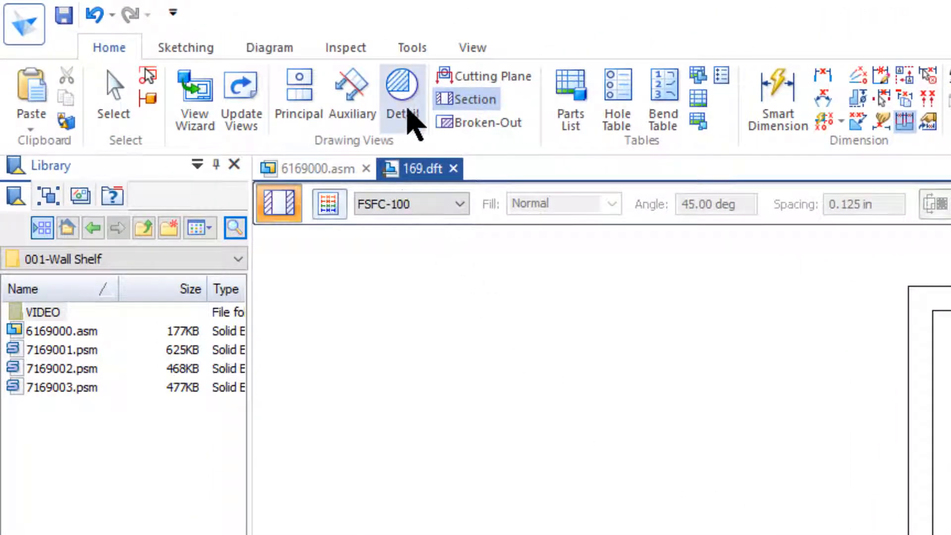
# Create a circular detail view of the shelf's front lip from the section view, placing it between the top and isometric views.
pyautogui.click(405, 103)
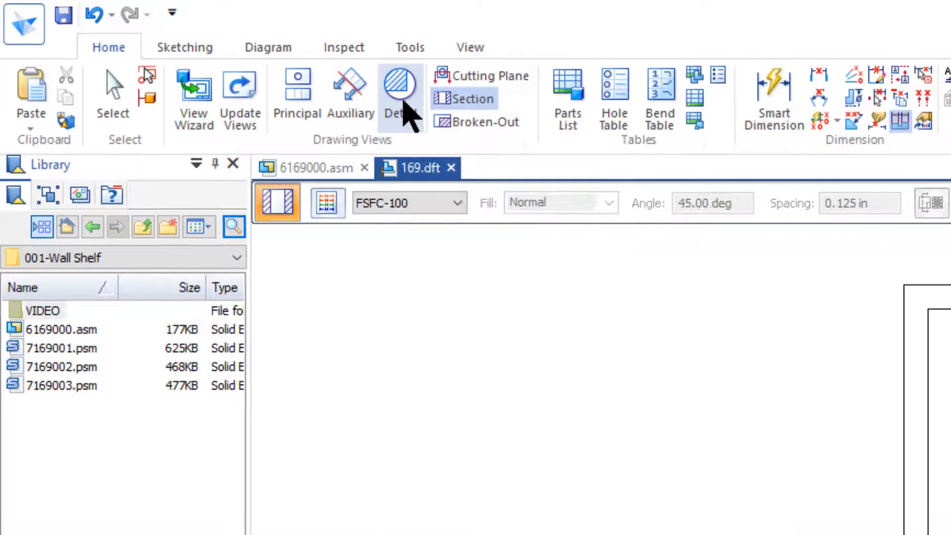
pyautogui.scroll(6, 609, 292)
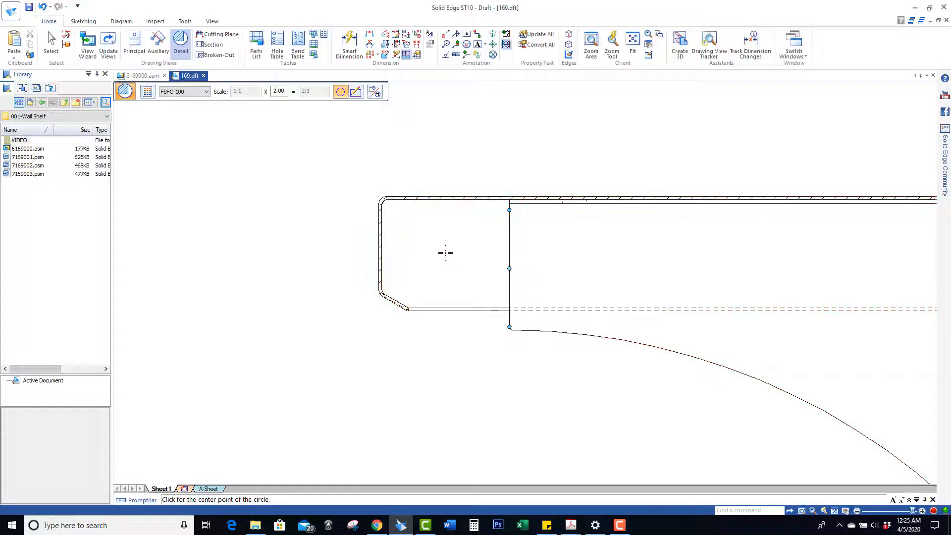
pyautogui.click(445, 253)
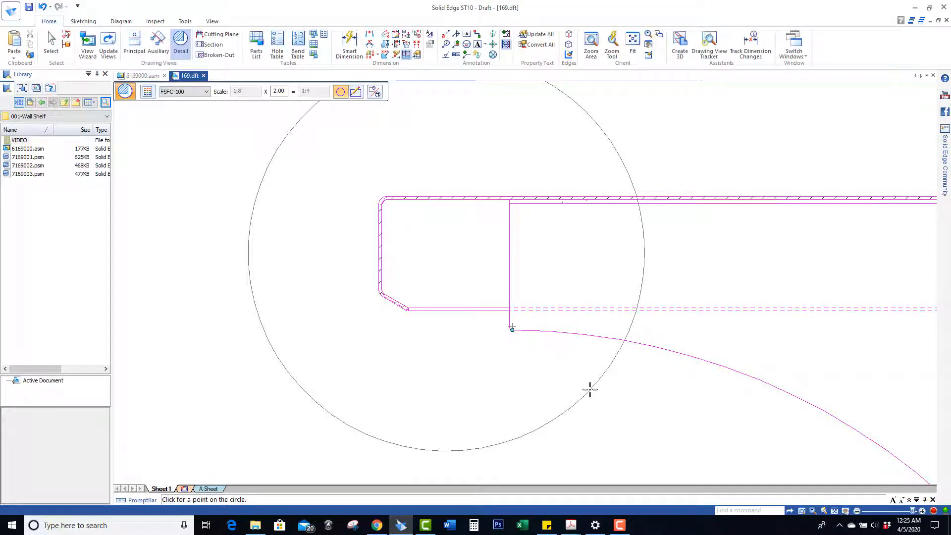
pyautogui.click(590, 390)
pyautogui.scroll(-5, 484, 233)
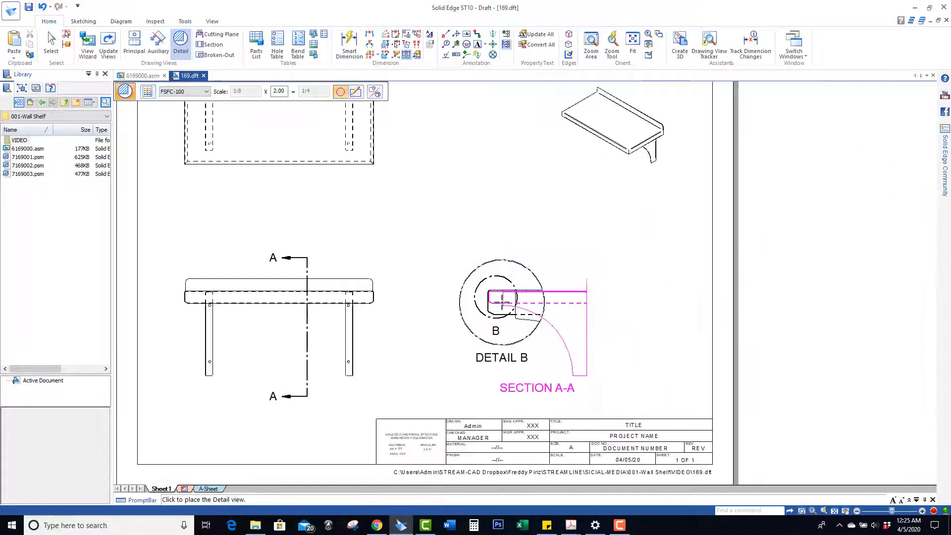
pyautogui.scroll(-2, 501, 300)
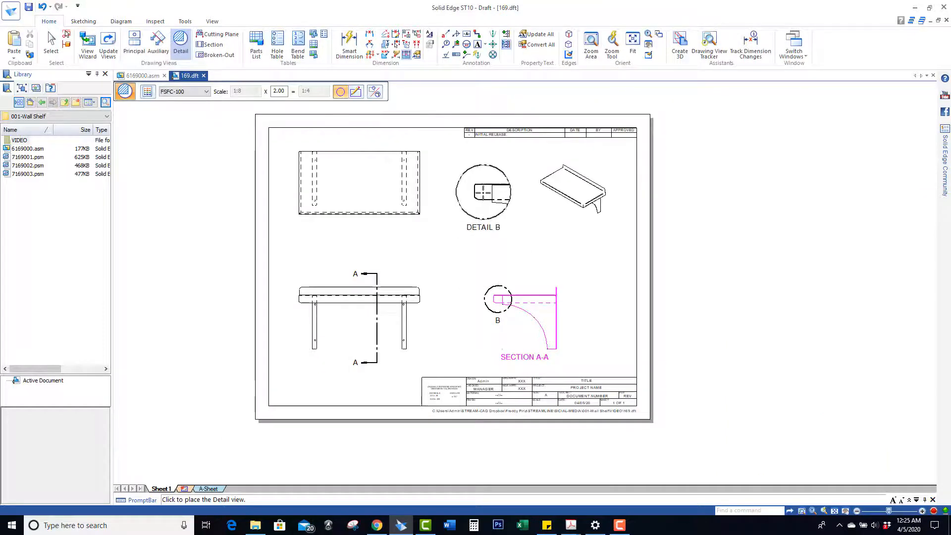
pyautogui.click(482, 193)
pyautogui.scroll(3, 500, 307)
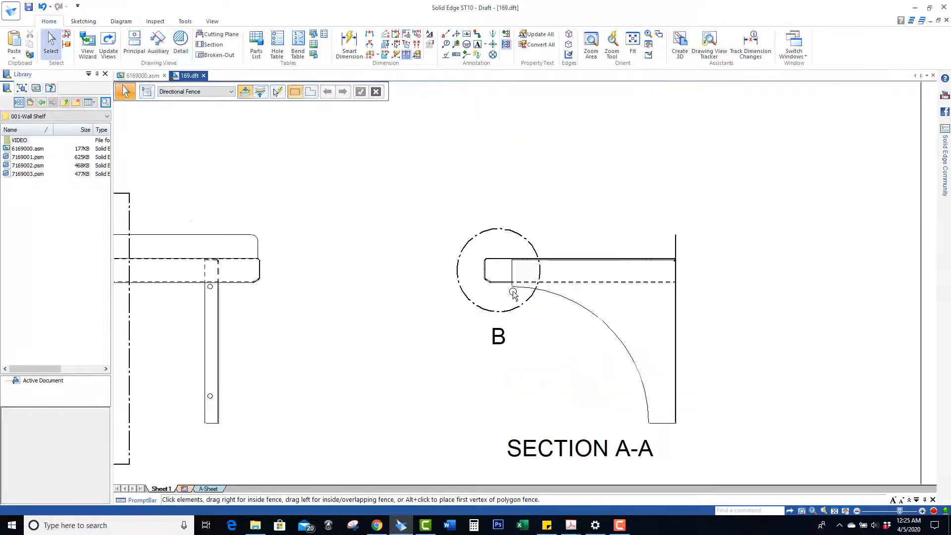
pyautogui.scroll(-4, 514, 293)
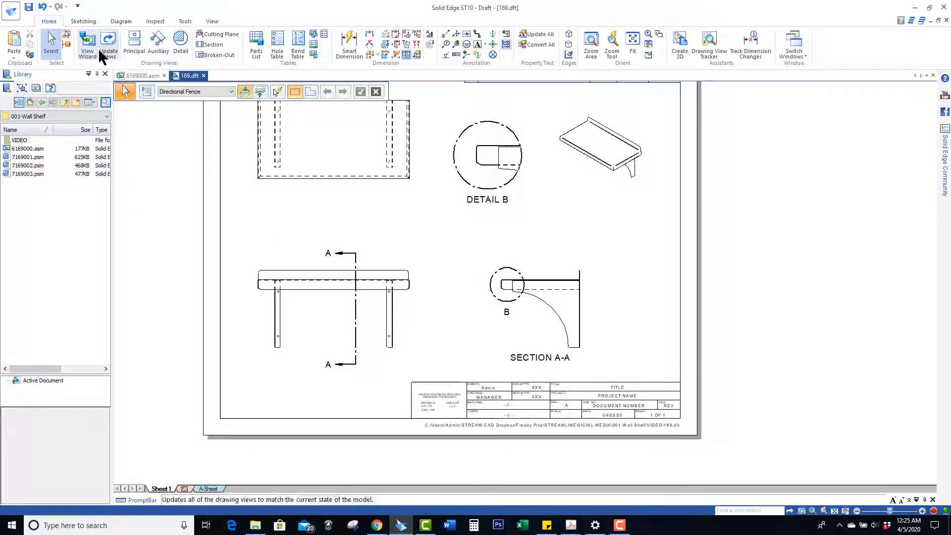
# Rename the detail envelope on the section view to A and open its circle profile for editing.
pyautogui.click(497, 271)
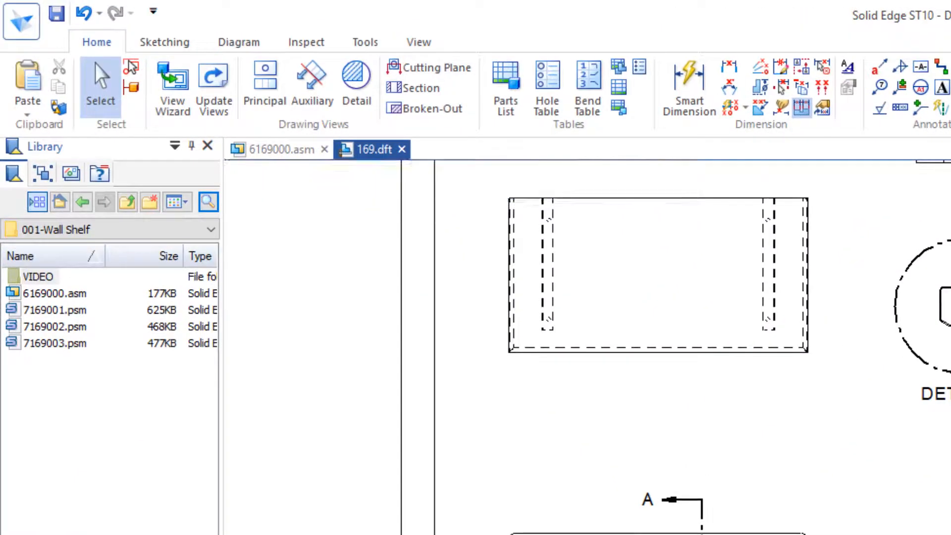
pyautogui.moveTo(531, 177); pyautogui.dragTo(494, 179)
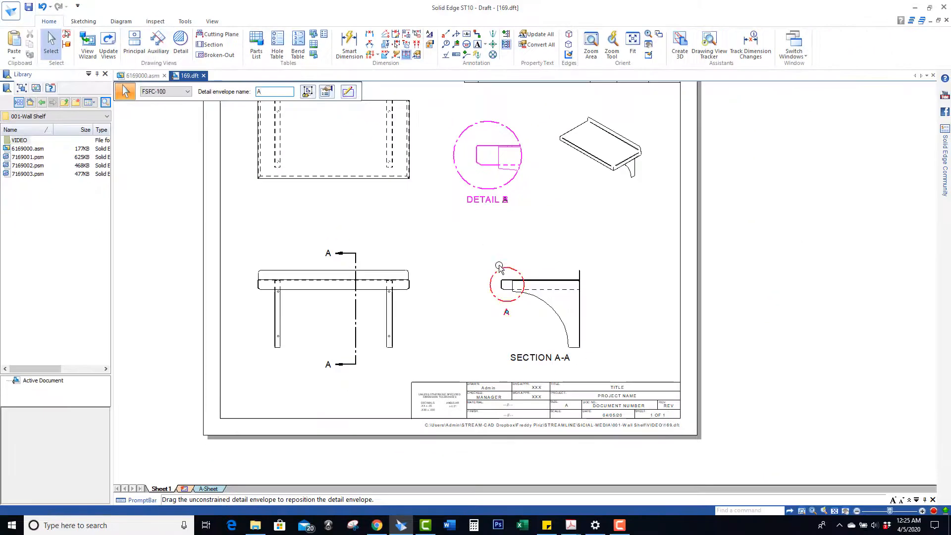
pyautogui.doubleClick(499, 266)
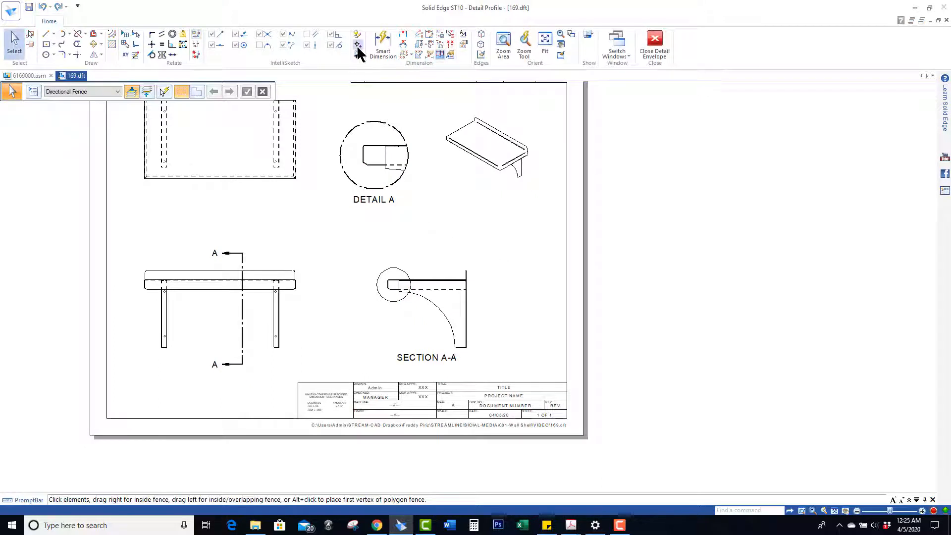
# Dimension the detail circle around the shelf's front lip and set its diameter to 0.75 in.
pyautogui.click(381, 45)
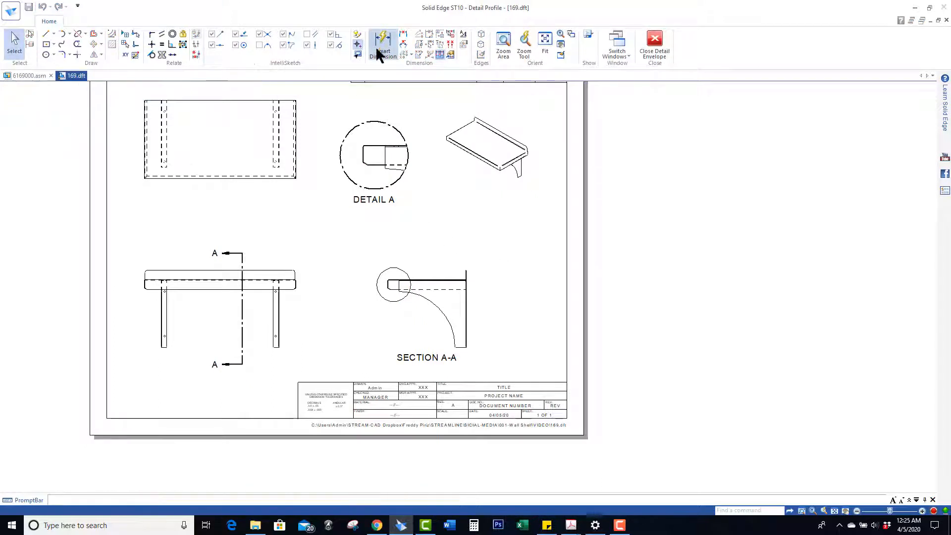
pyautogui.click(401, 269)
pyautogui.click(418, 244)
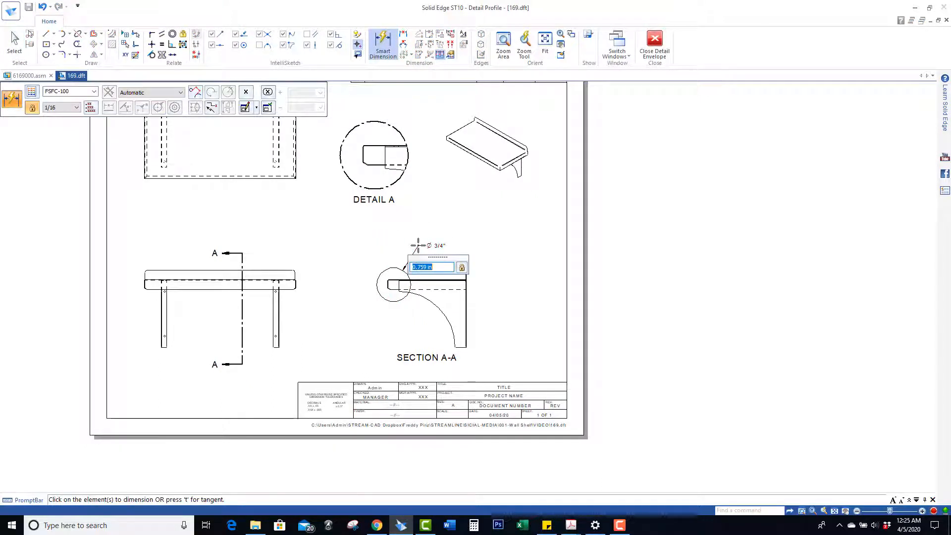
pyautogui.write('0.75')
pyautogui.press('Return')
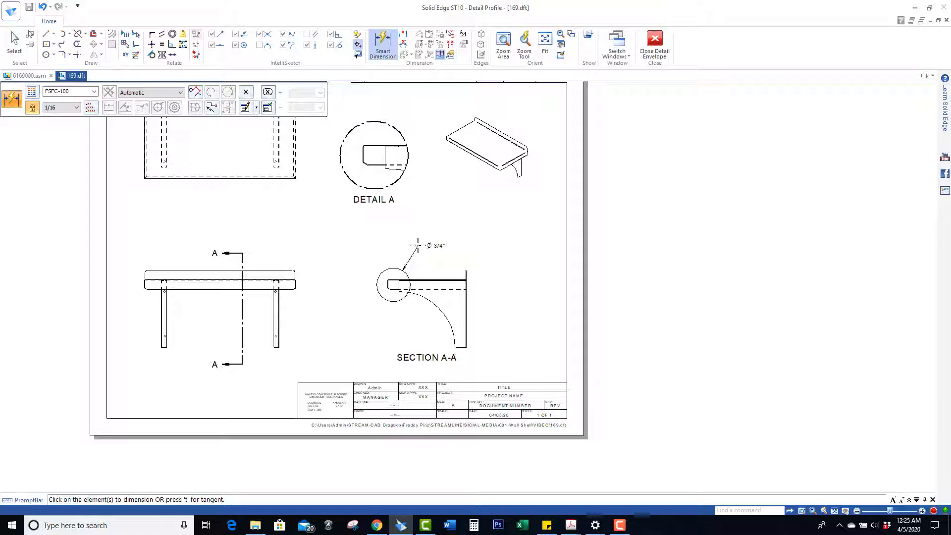
# Set the horizontal distance between the front lip's vertical edge and the detail circle's center to 0.125 in.
pyautogui.scroll(5, 406, 282)
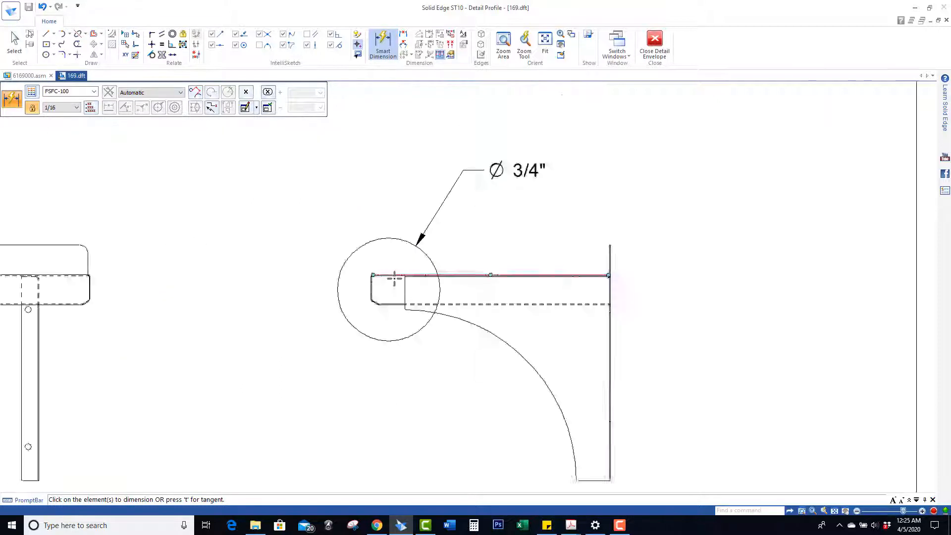
pyautogui.click(404, 36)
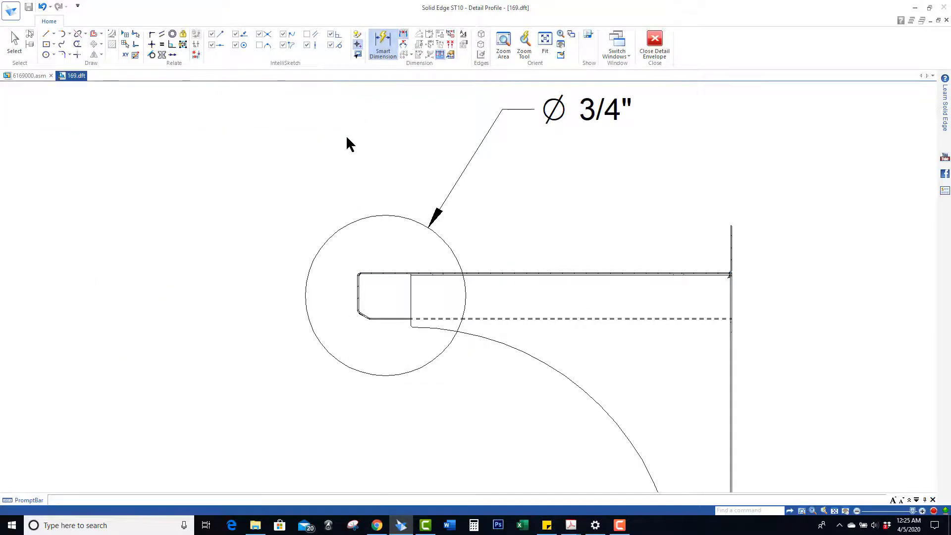
pyautogui.click(357, 294)
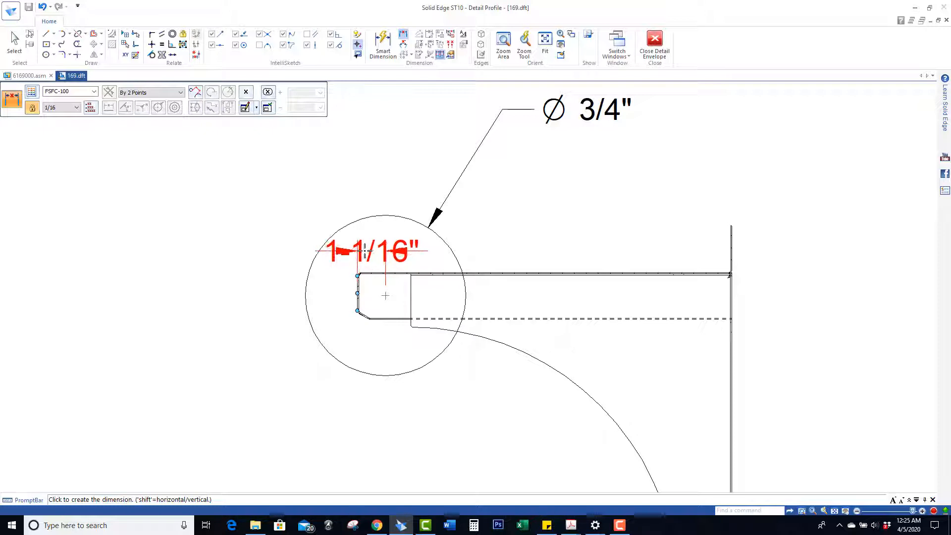
pyautogui.click(288, 240)
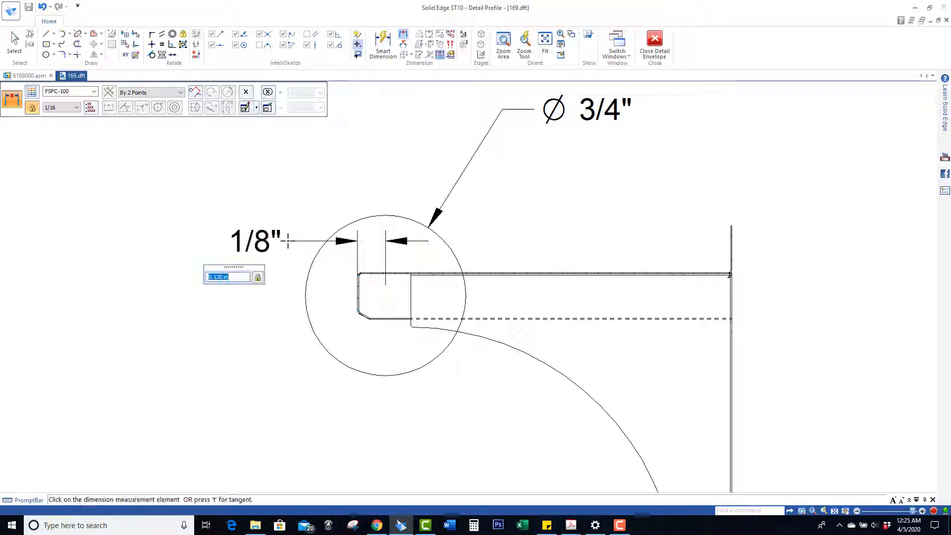
pyautogui.write('0.125')
pyautogui.press('Return')
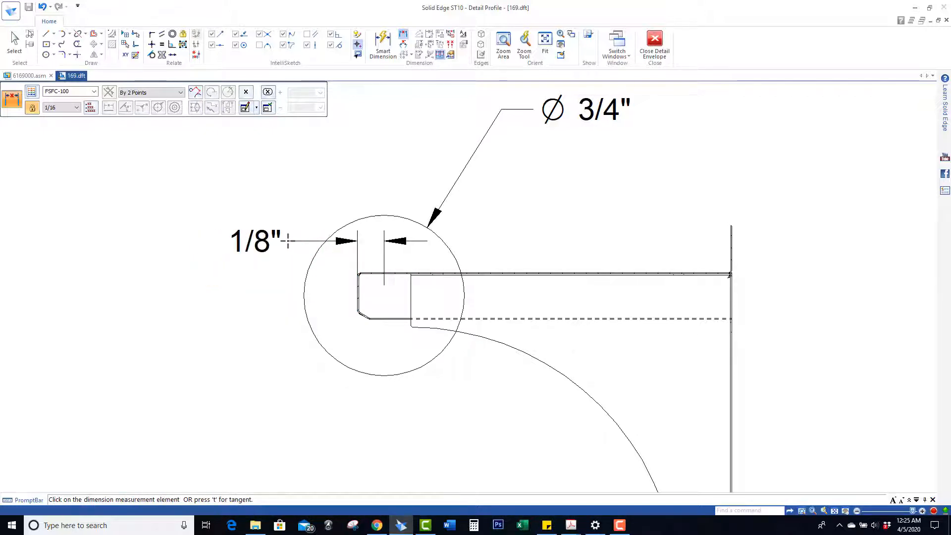
# Set the vertical distance between the circle's center and the lip edge's midpoint to 0, and close the detail envelope.
pyautogui.rightClick(363, 118)
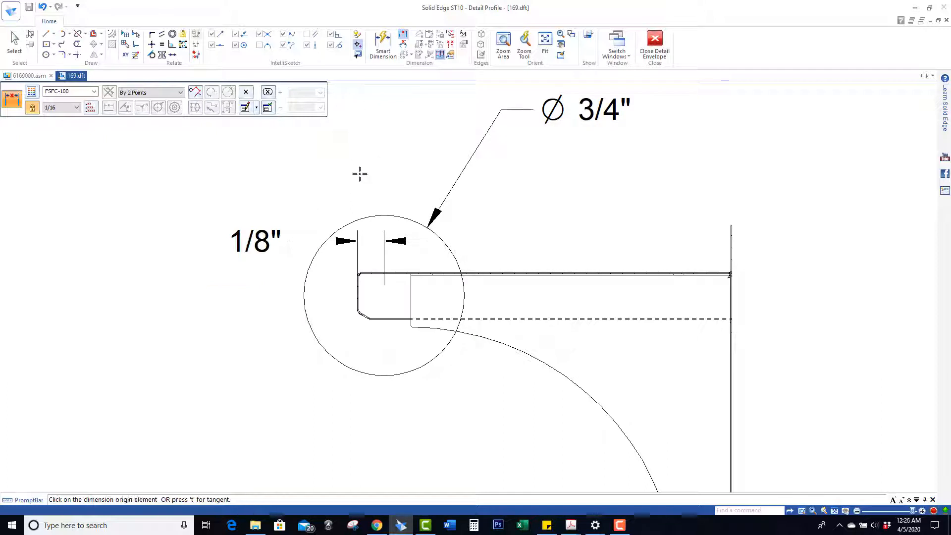
pyautogui.click(305, 276)
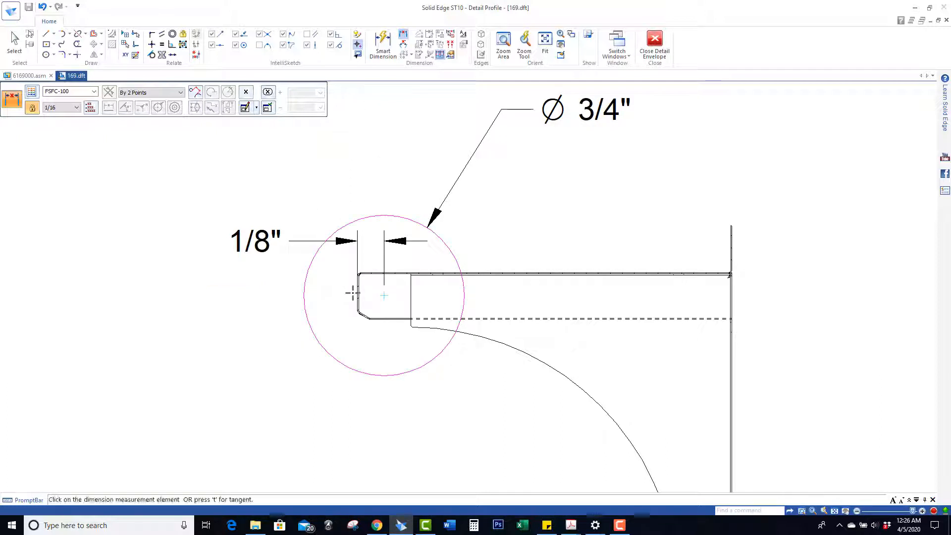
pyautogui.click(358, 293)
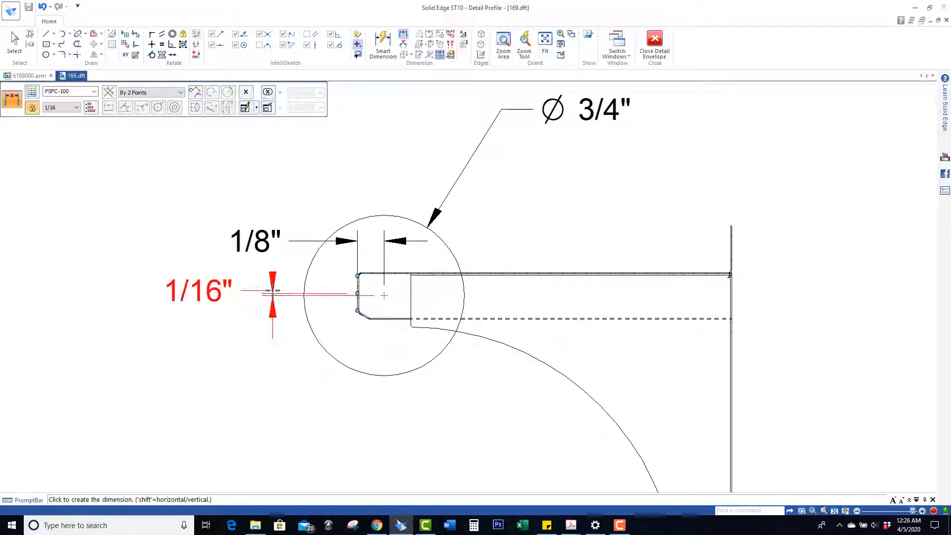
pyautogui.click(249, 269)
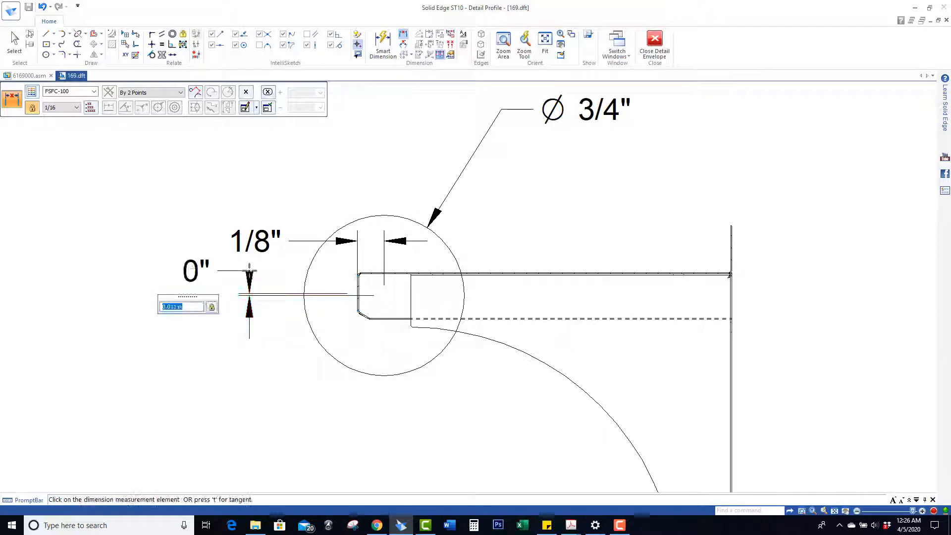
pyautogui.write('0')
pyautogui.press('Return')
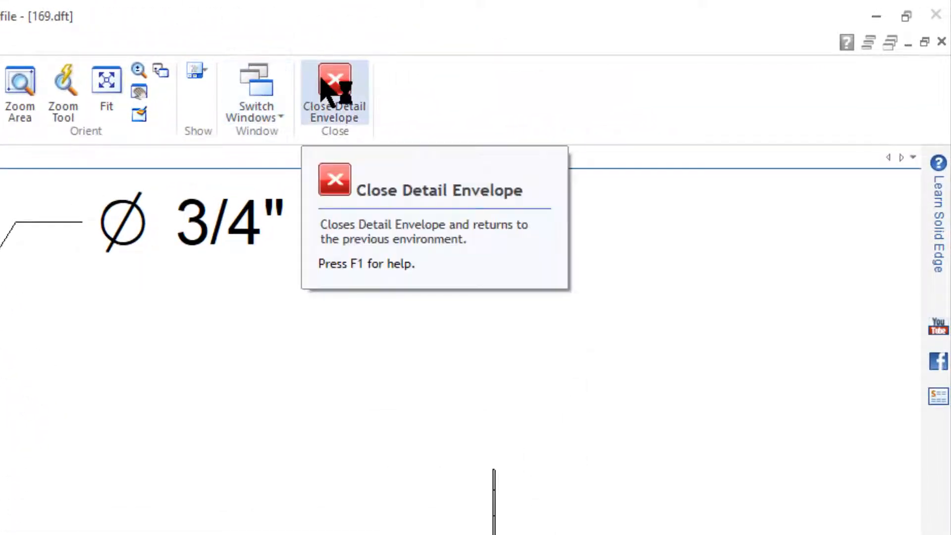
pyautogui.click(327, 91)
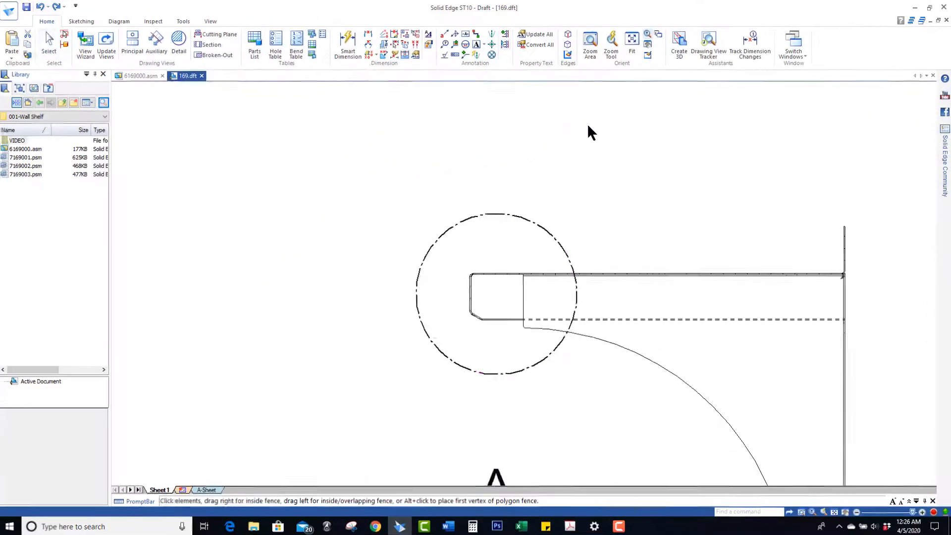
# Move the envelope's label A to the lower left of the detail circle on the section view.
pyautogui.scroll(-2, 329, 258)
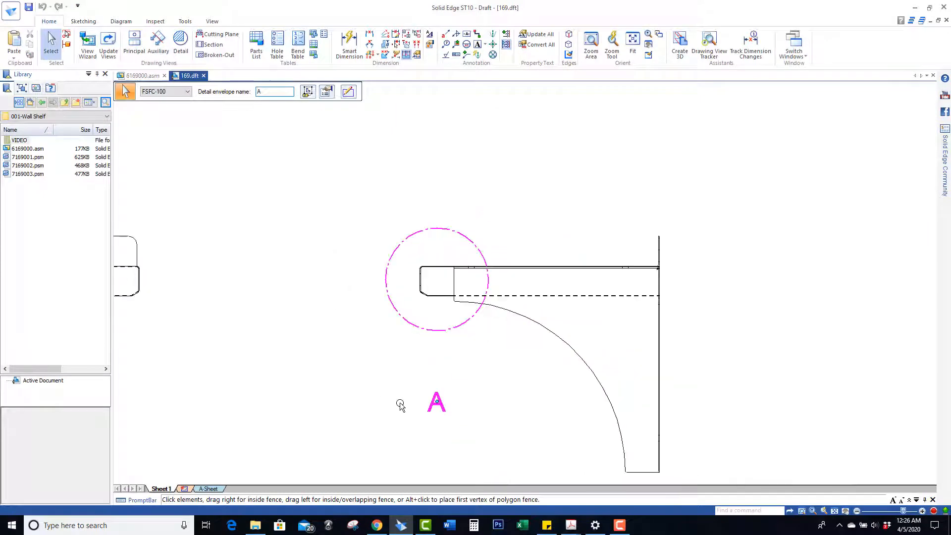
pyautogui.scroll(-3, 400, 405)
pyautogui.moveTo(411, 408); pyautogui.dragTo(392, 369)
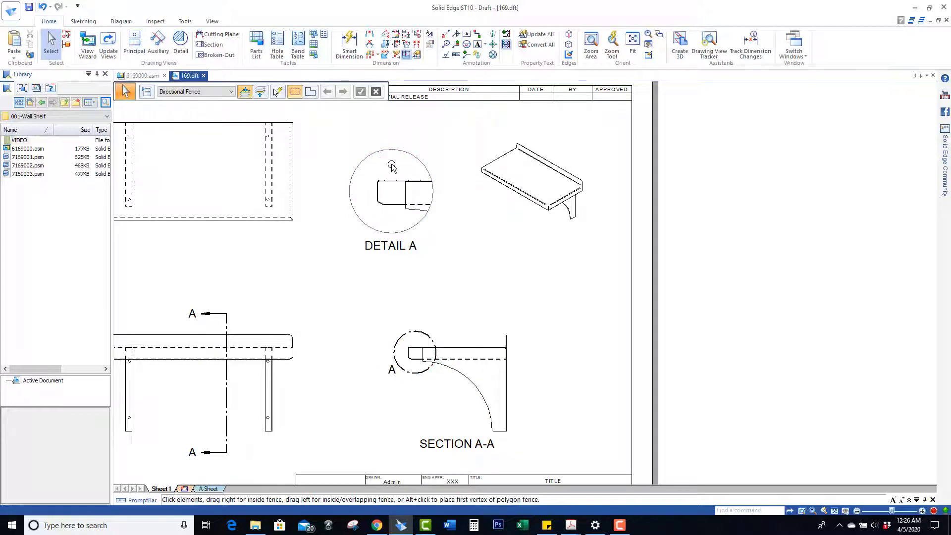
# Update the Detail A view to match its edited envelope.
pyautogui.click(412, 160)
pyautogui.rightClick(414, 155)
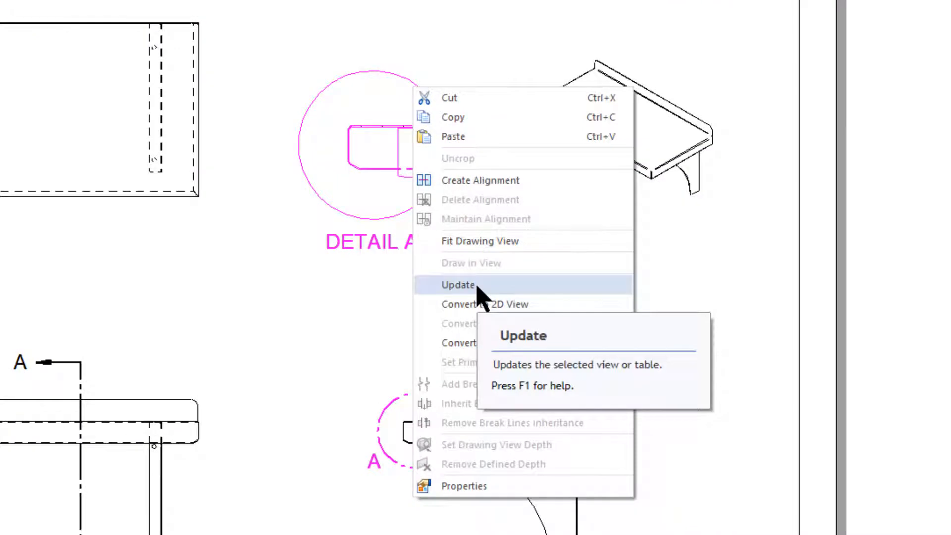
pyautogui.click(476, 291)
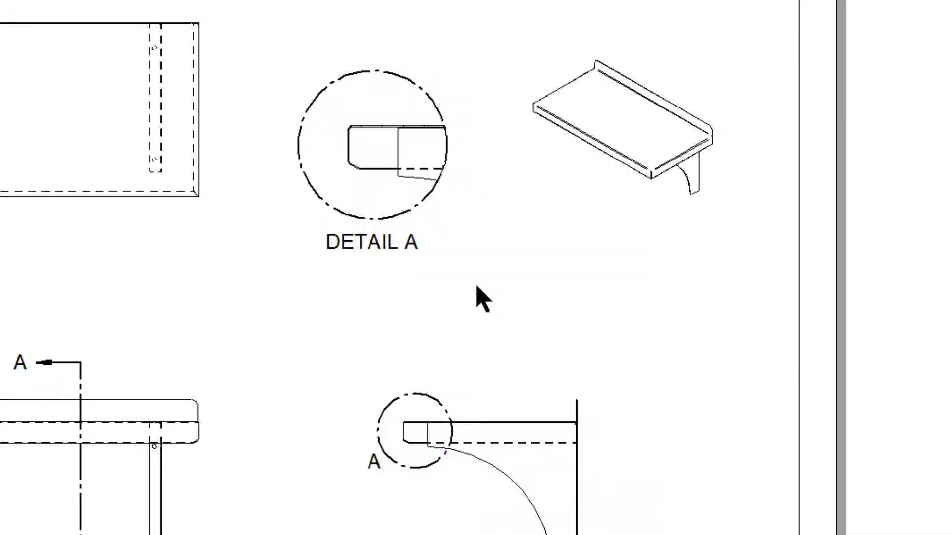
pyautogui.scroll(5, 379, 201)
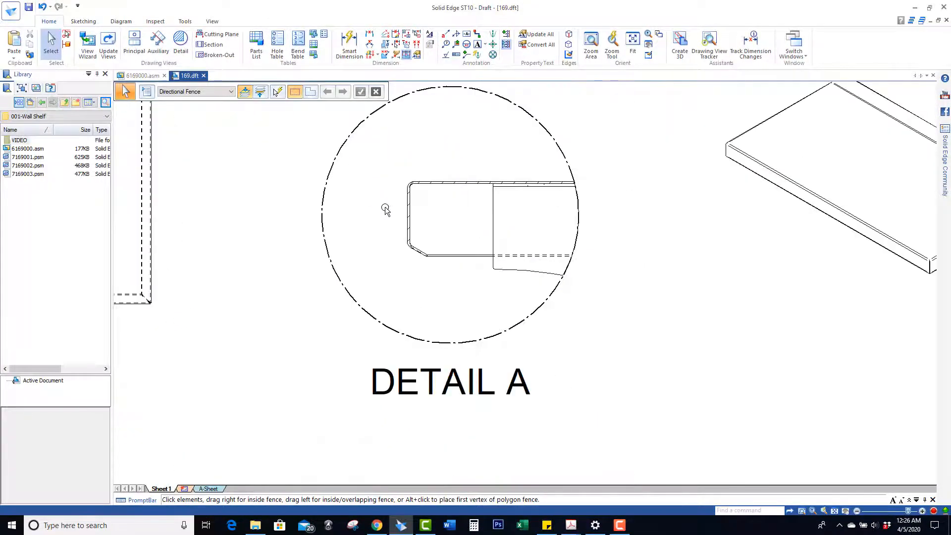
pyautogui.scroll(-4, 384, 224)
# Try the 1:8 and 1:2 scales on the Detail A view.
pyautogui.click(433, 241)
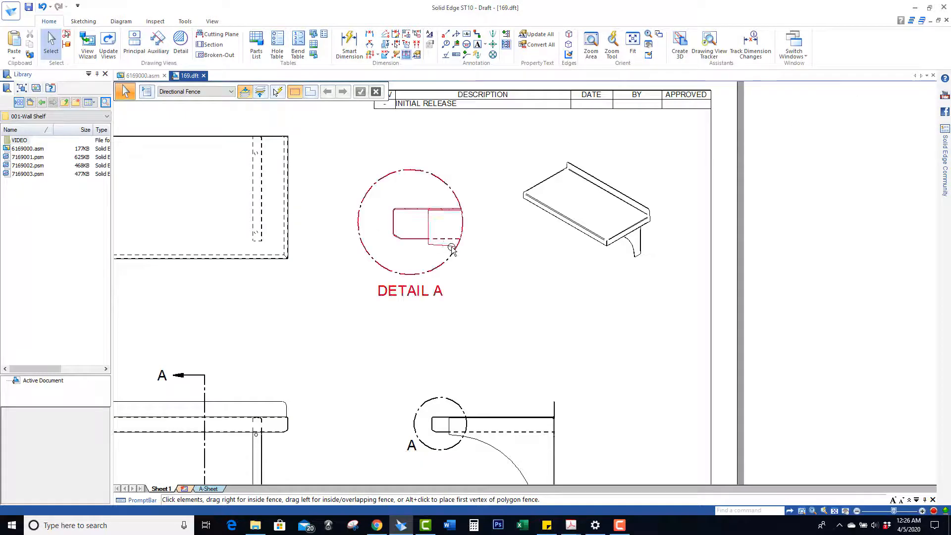
pyautogui.click(396, 96)
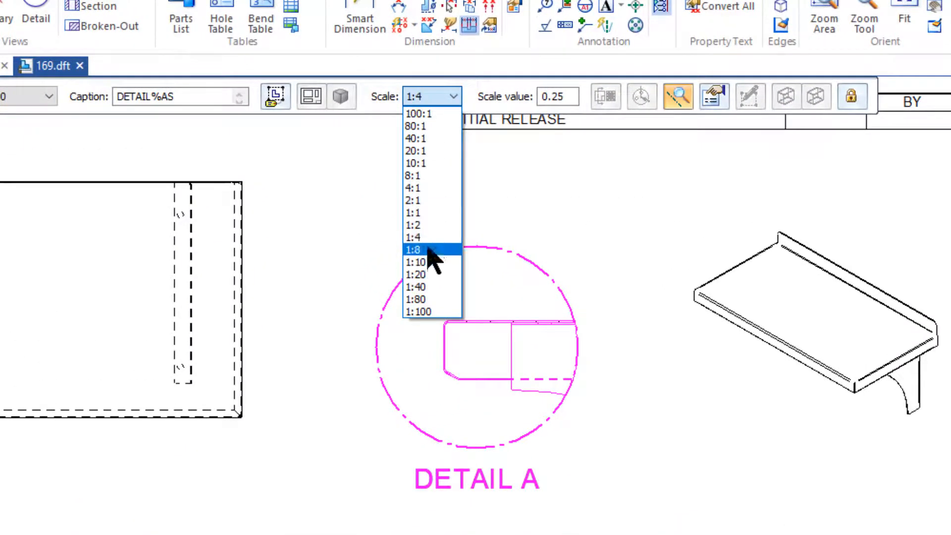
pyautogui.click(432, 250)
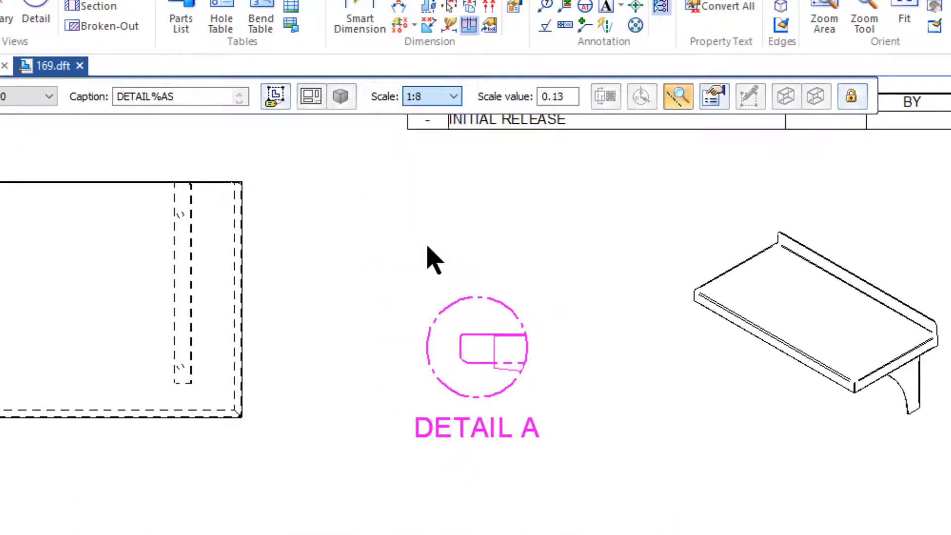
pyautogui.click(450, 99)
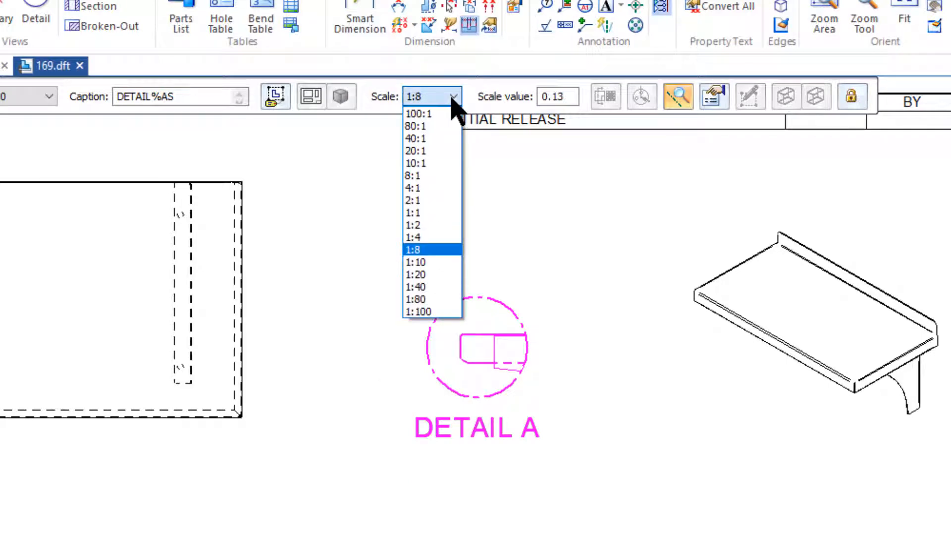
pyautogui.click(424, 225)
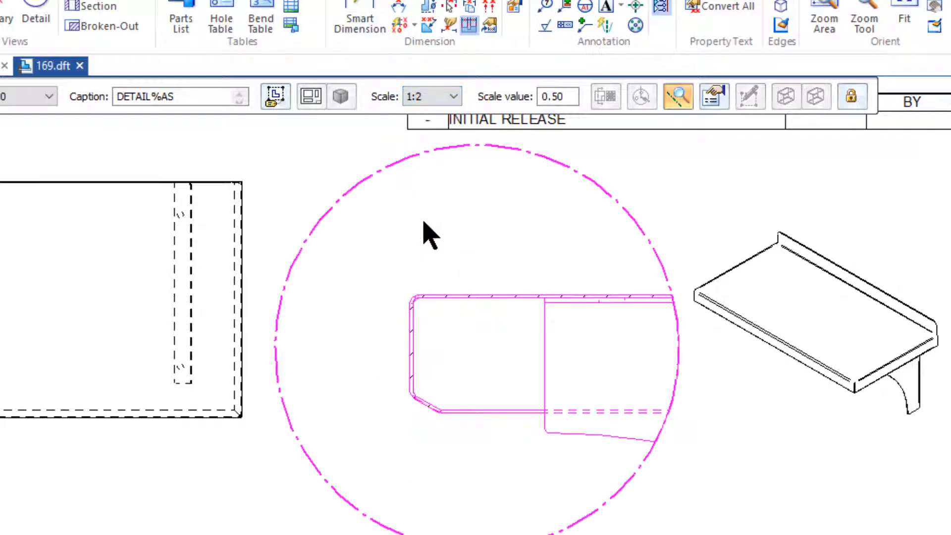
# Set the scale value of the Detail A view to 0.30.
pyautogui.doubleClick(565, 98)
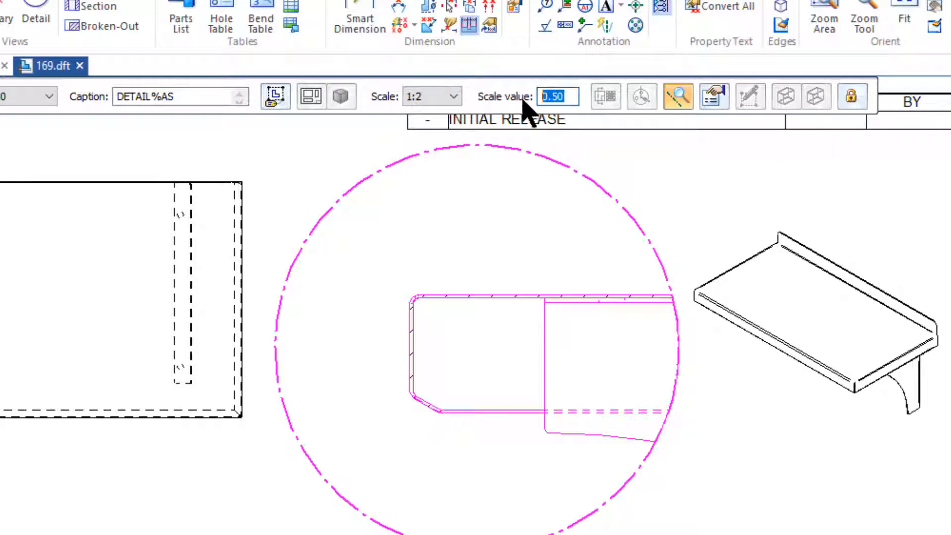
pyautogui.press('Return')
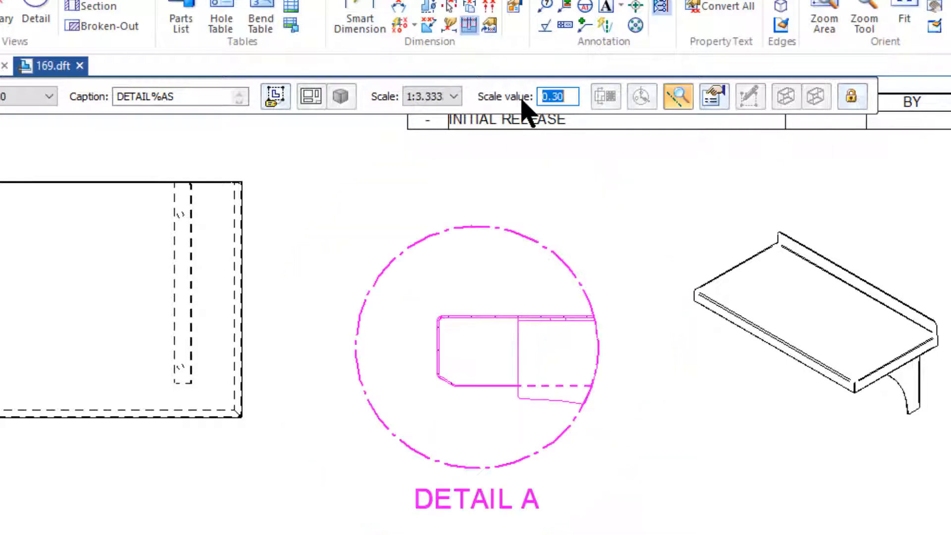
pyautogui.click(251, 526)
pyautogui.scroll(-3, 251, 526)
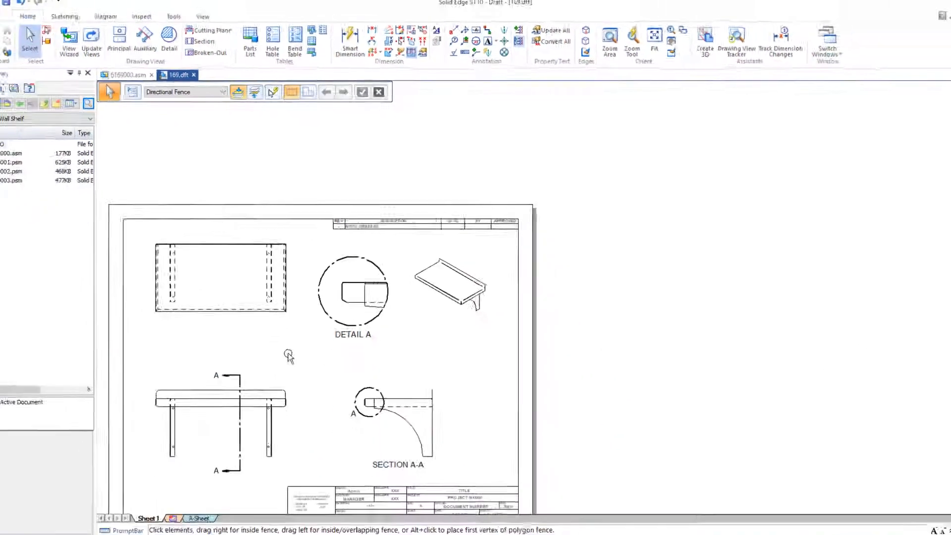
pyautogui.scroll(3, 327, 286)
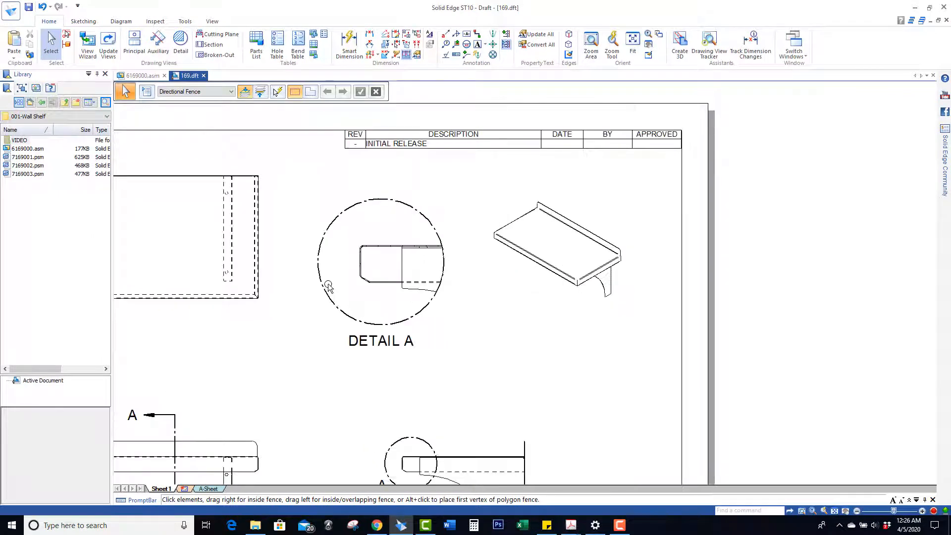
# Open the DRAFTING folder inside FEATURE LIBRARY in the library.
pyautogui.scroll(-2, 511, 211)
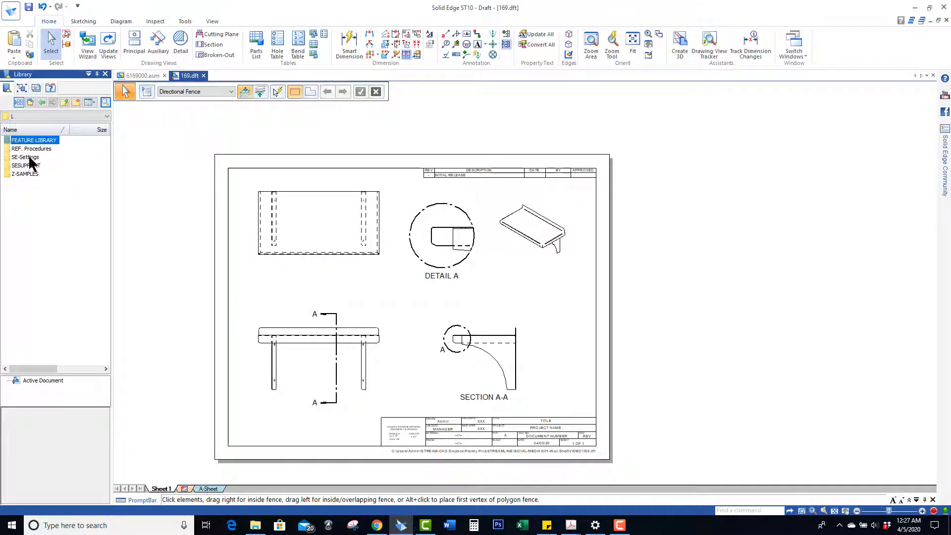
pyautogui.doubleClick(32, 140)
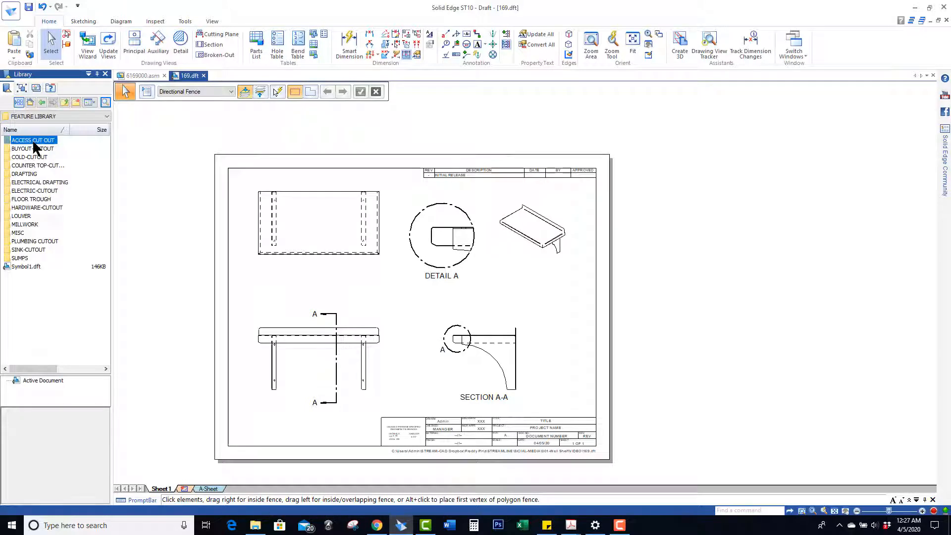
pyautogui.doubleClick(29, 171)
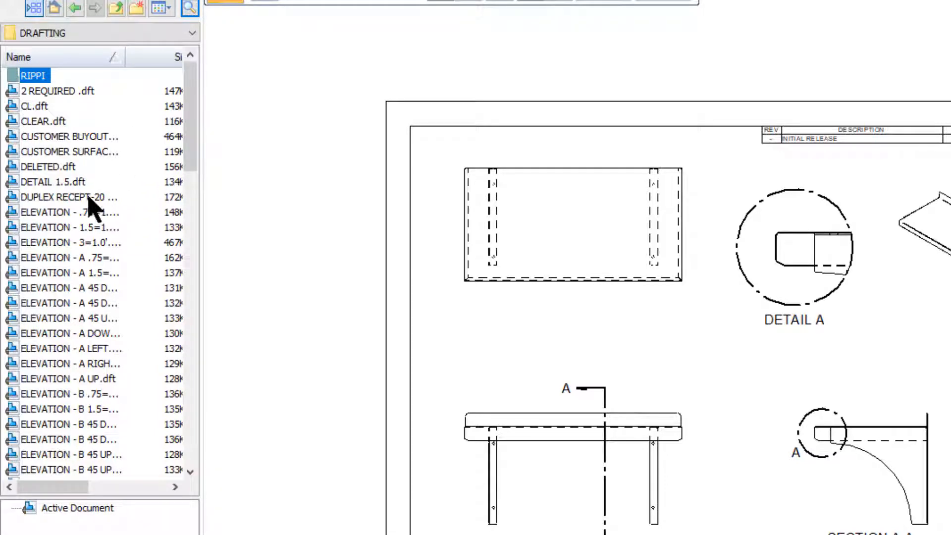
# Try placing the ELEVATION - .75=1.0' title below the top view and undo the placement.
pyautogui.moveTo(63, 211); pyautogui.dragTo(64, 211)
pyautogui.moveTo(615, 372); pyautogui.dragTo(537, 323)
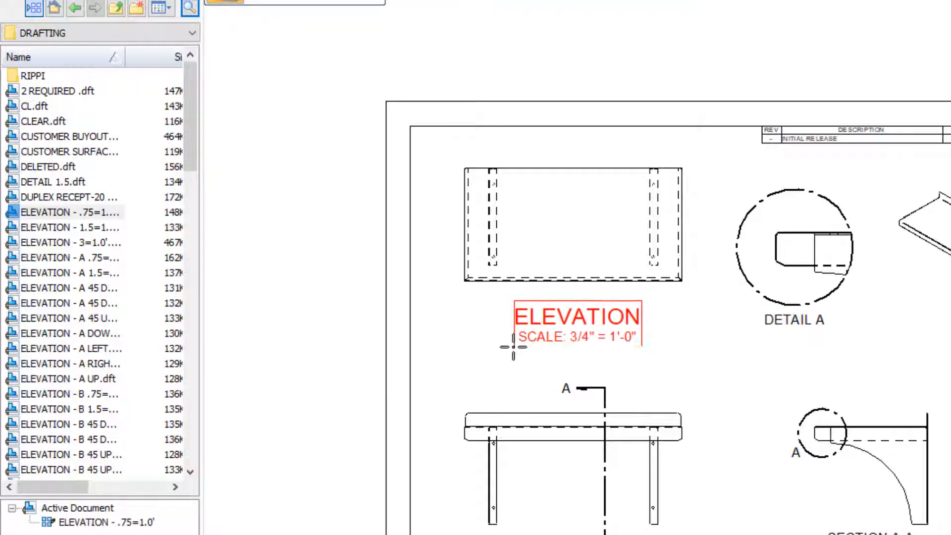
pyautogui.click(502, 356)
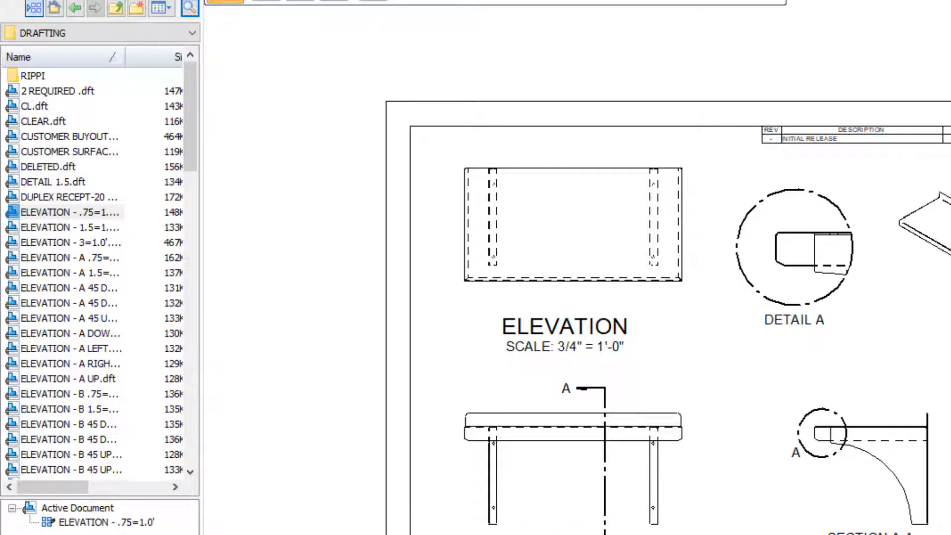
pyautogui.hotkey('ctrl', 'z')
# Place the ISOMETRIC.dft title from the DRAFTING library below the isometric view.
pyautogui.moveTo(186, 134); pyautogui.dragTo(222, 366)
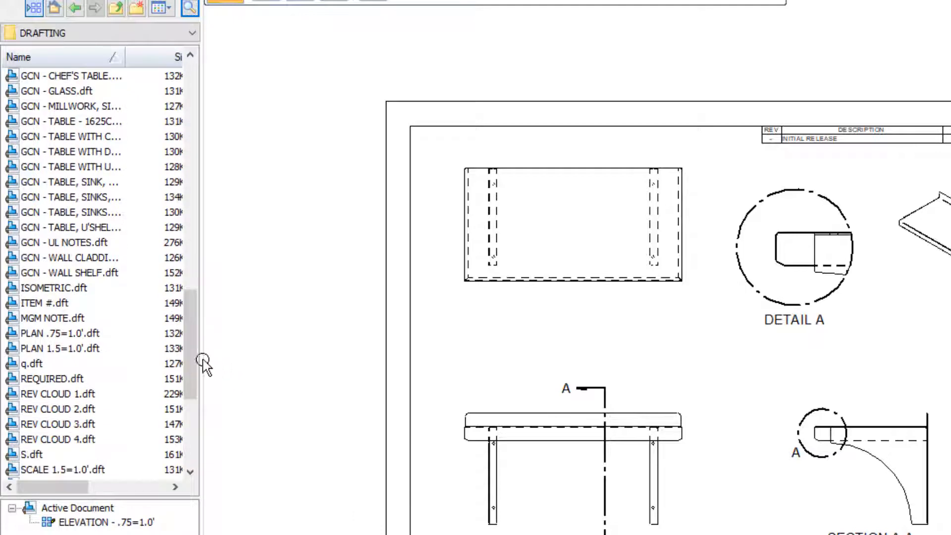
pyautogui.moveTo(62, 291); pyautogui.dragTo(867, 352)
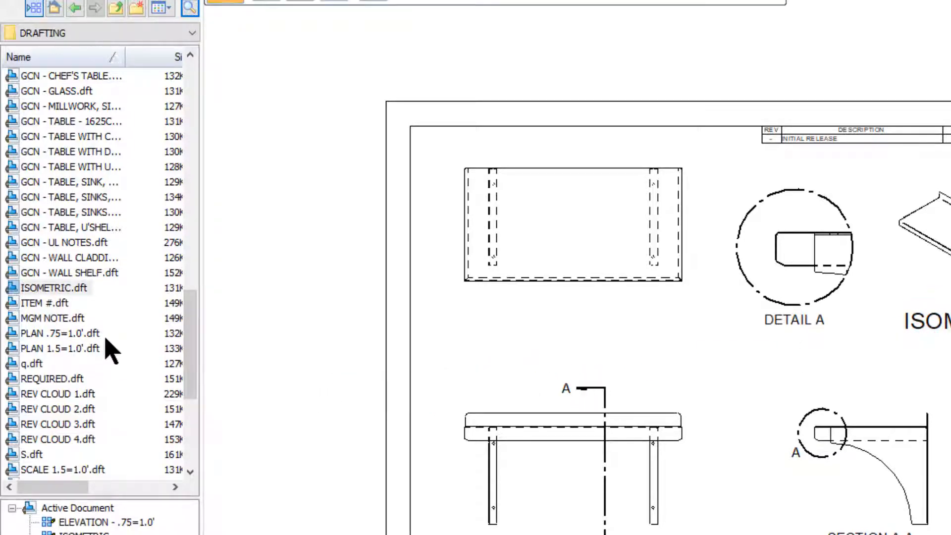
# Place the PLAN .75=1.0' title from the DRAFTING library below the top view and save the drawing.
pyautogui.moveTo(61, 334); pyautogui.dragTo(528, 335)
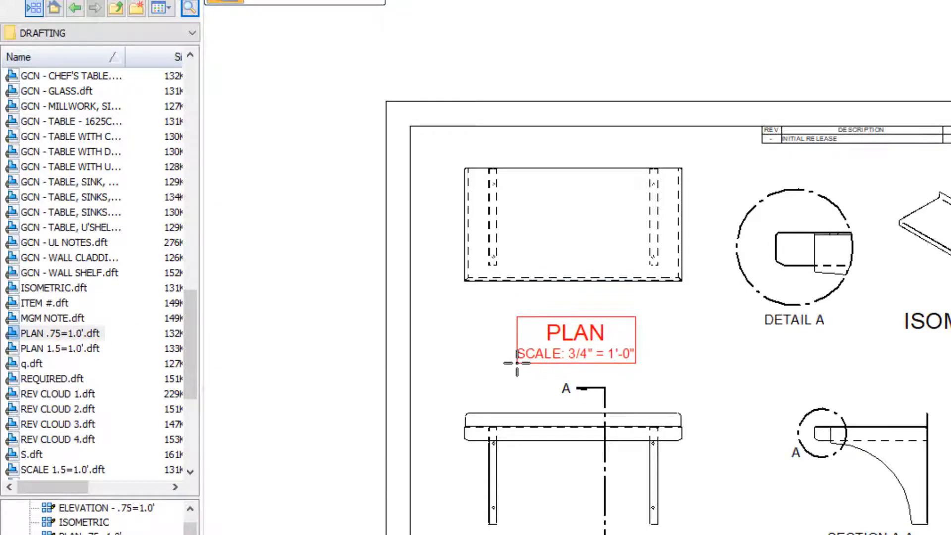
pyautogui.click(516, 362)
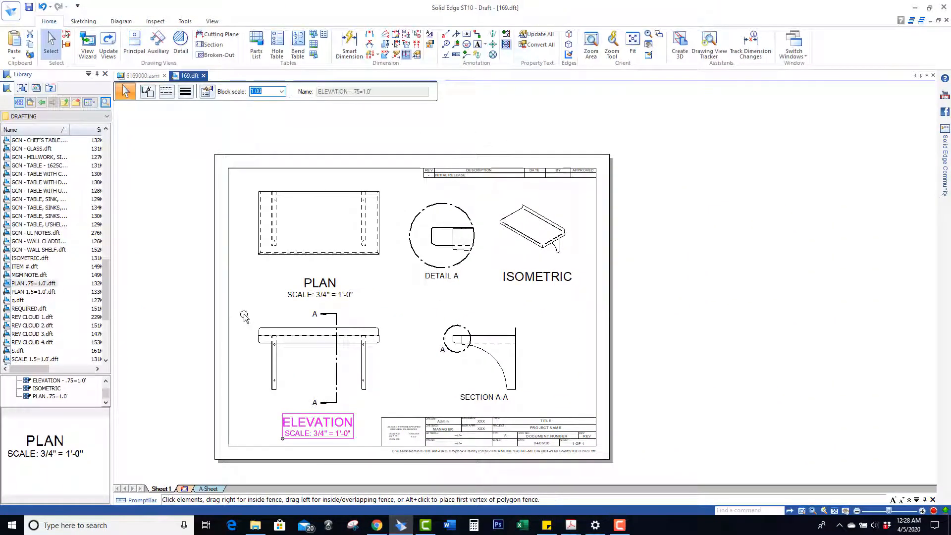
pyautogui.click(244, 314)
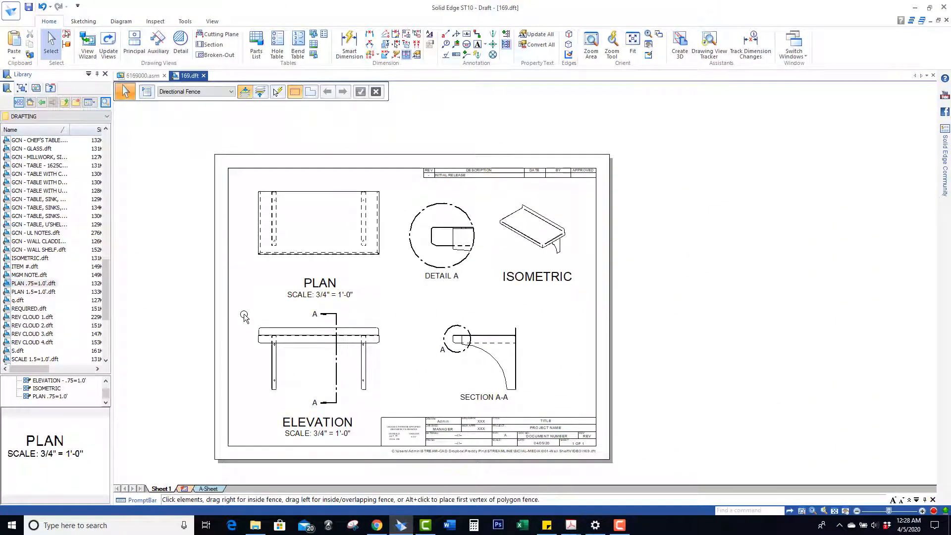
pyautogui.click(29, 7)
# Dimension the shelf's overall width between its two side edges in the plan view, placing the dimension above the view.
pyautogui.click(349, 44)
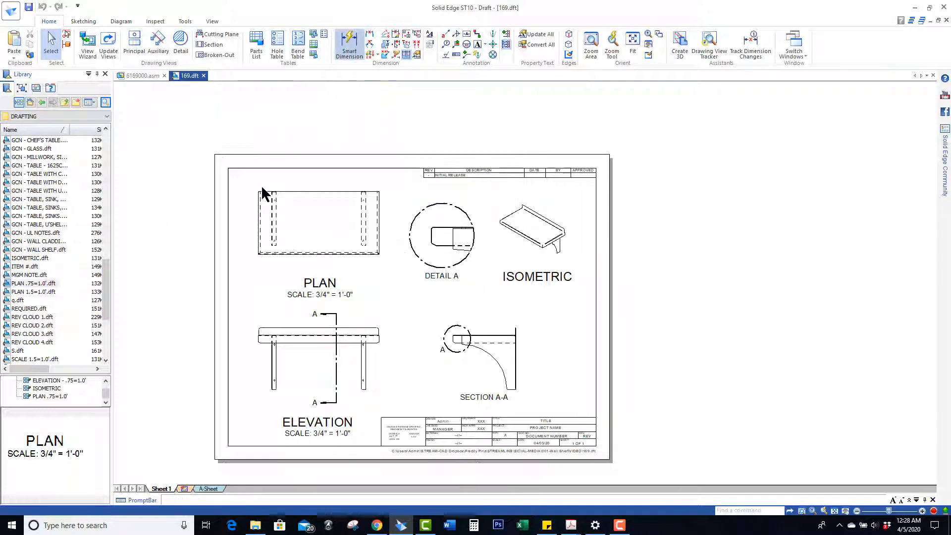
pyautogui.scroll(5, 255, 192)
pyautogui.click(287, 200)
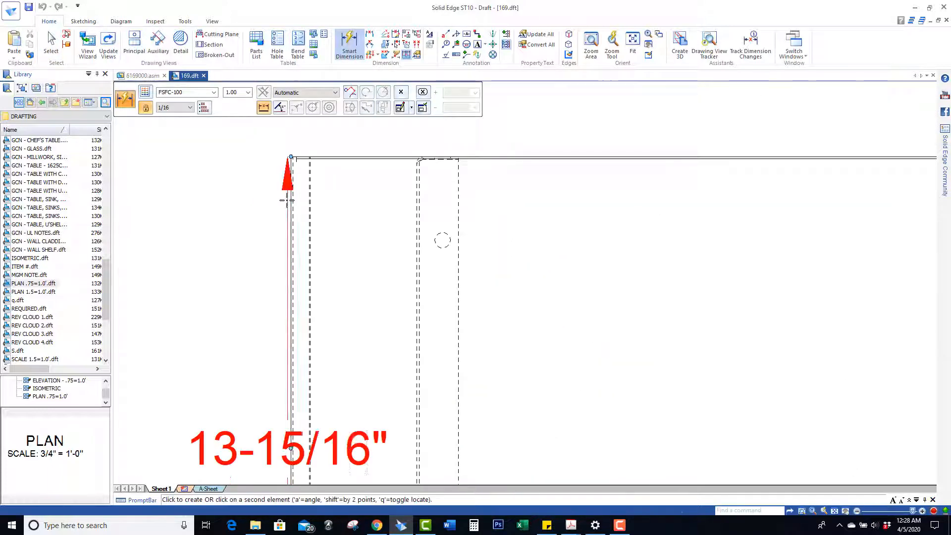
pyautogui.scroll(-5, 231, 206)
pyautogui.scroll(4, 415, 204)
pyautogui.scroll(2, 286, 184)
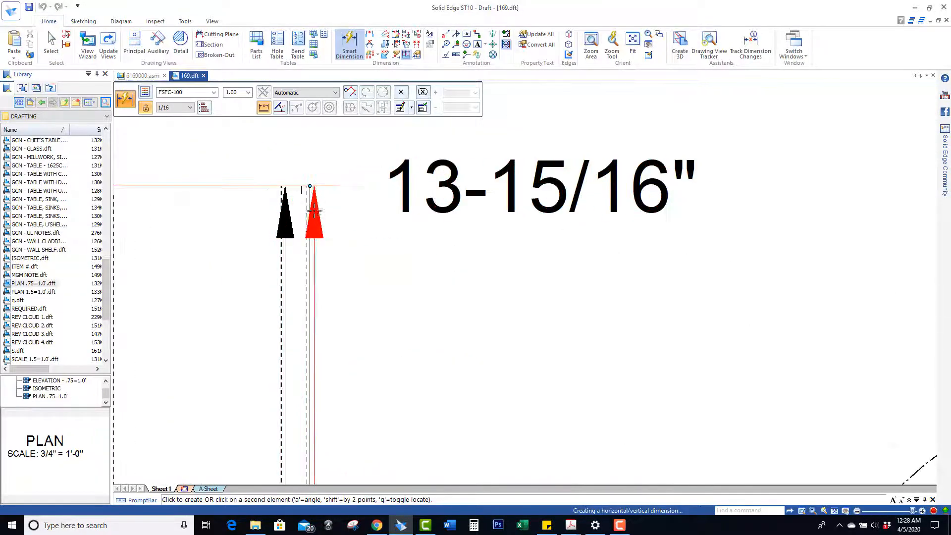
pyautogui.click(314, 214)
pyautogui.scroll(-6, 280, 205)
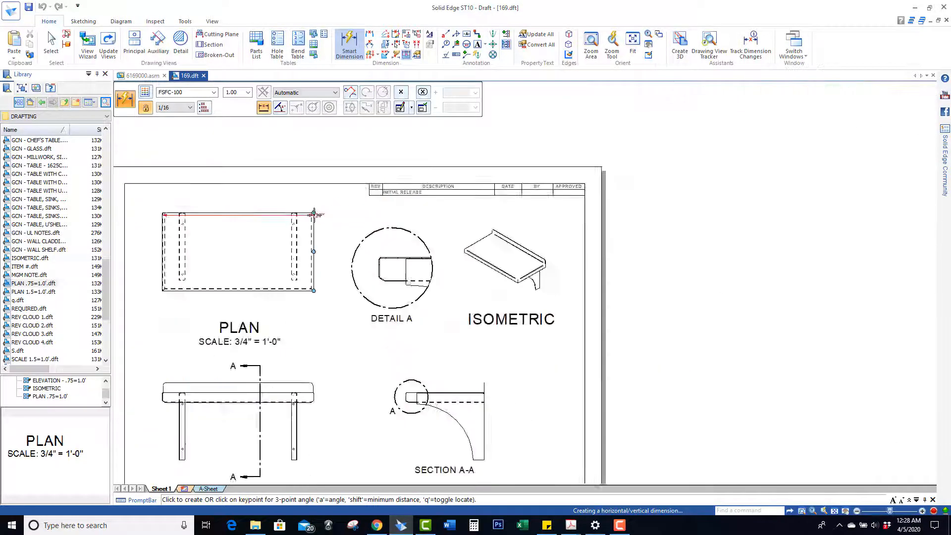
pyautogui.click(273, 202)
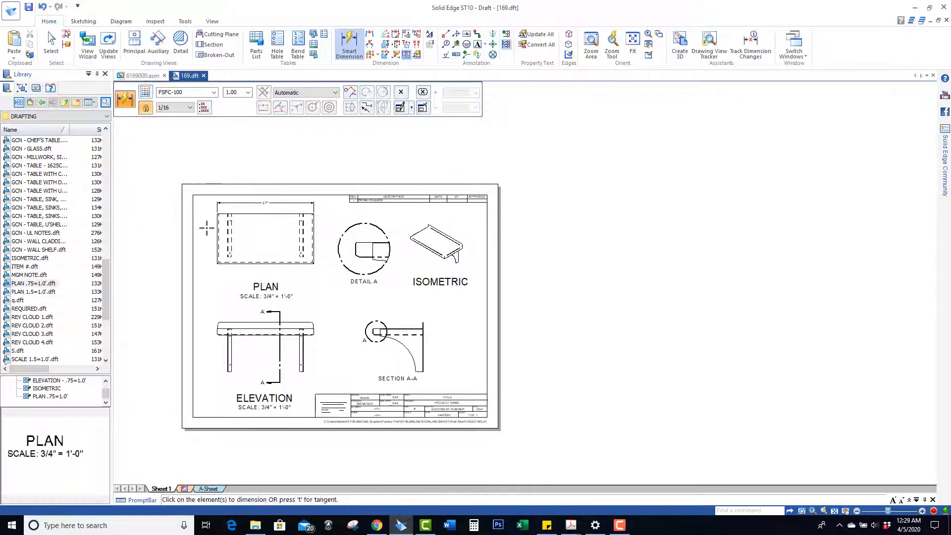
# Dimension the shelf's overall depth between its front and rear edges, placing it to the left of the plan view.
pyautogui.scroll(10, 206, 232)
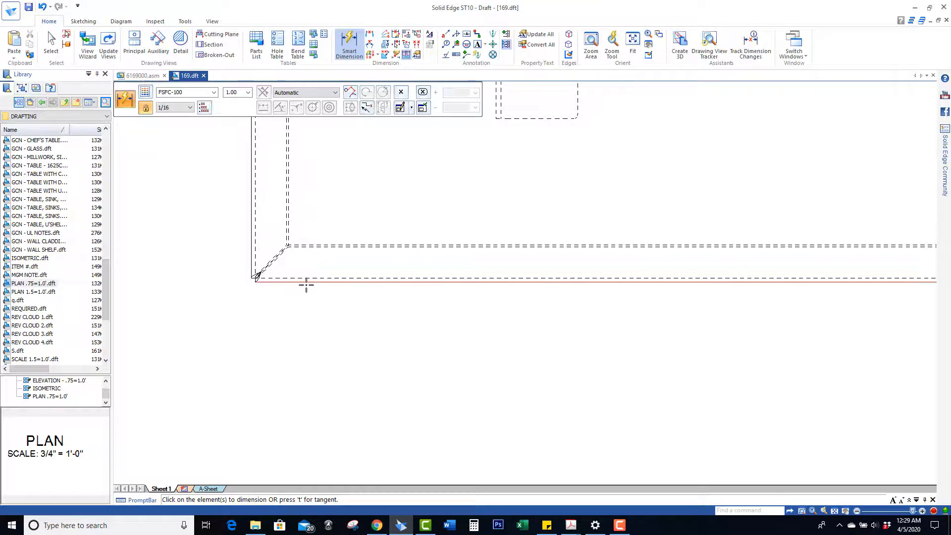
pyautogui.click(306, 281)
pyautogui.scroll(-6, 306, 285)
pyautogui.scroll(8, 290, 178)
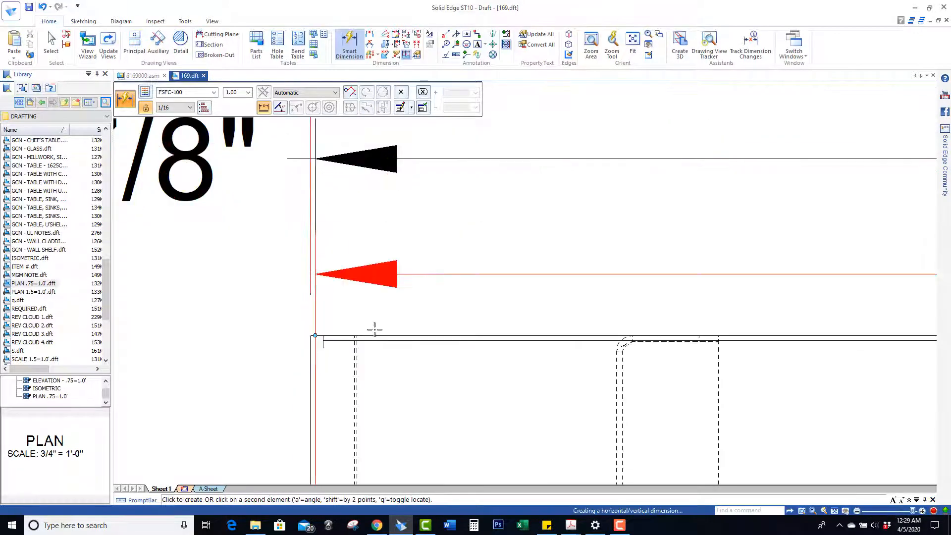
pyautogui.click(374, 336)
pyautogui.scroll(-6, 371, 334)
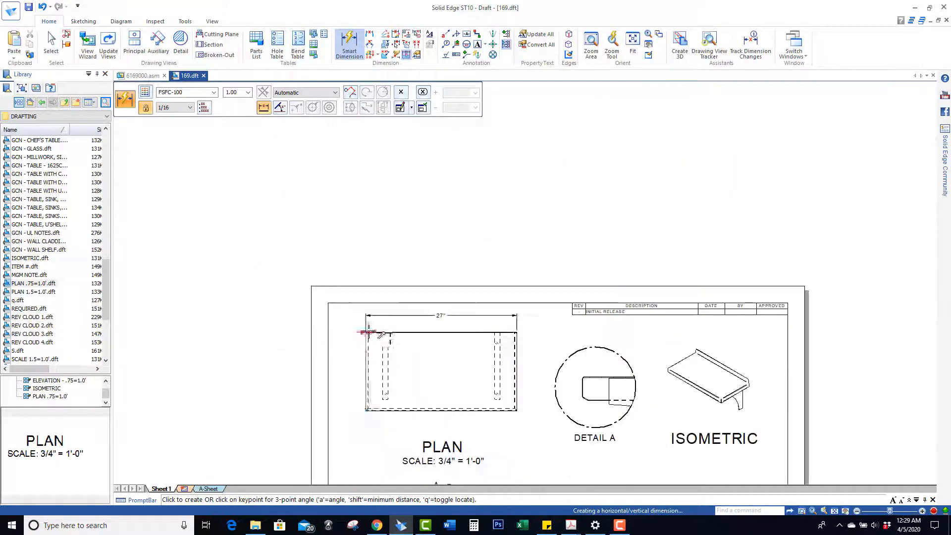
pyautogui.click(349, 352)
pyautogui.scroll(-3, 349, 352)
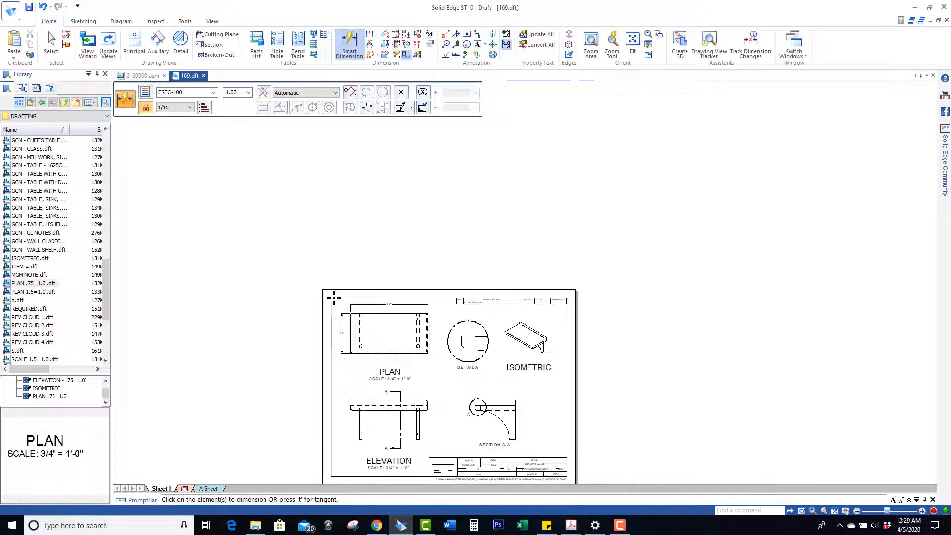
# Add a vertical Distance Between dimension from the shelf's front corner to the right bracket's front end in the plan view.
pyautogui.scroll(6, 354, 342)
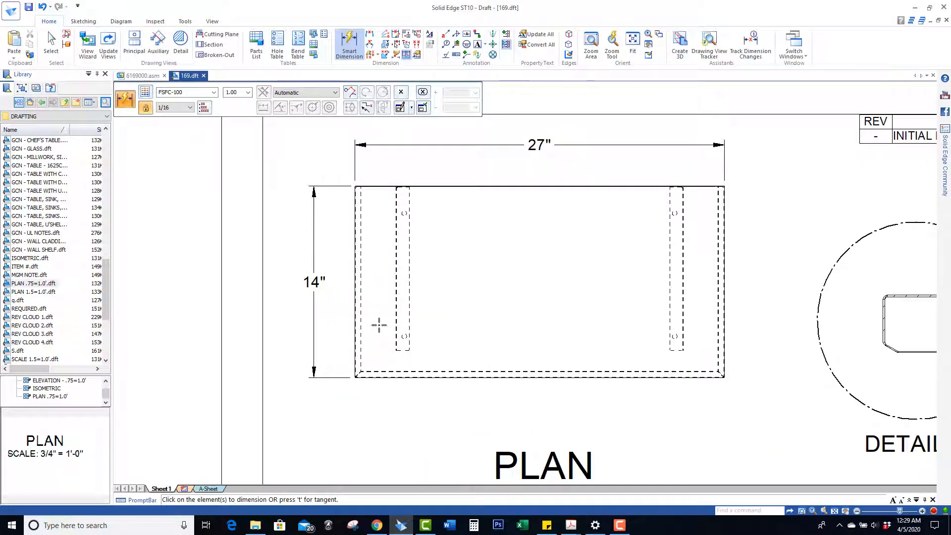
pyautogui.scroll(3, 711, 371)
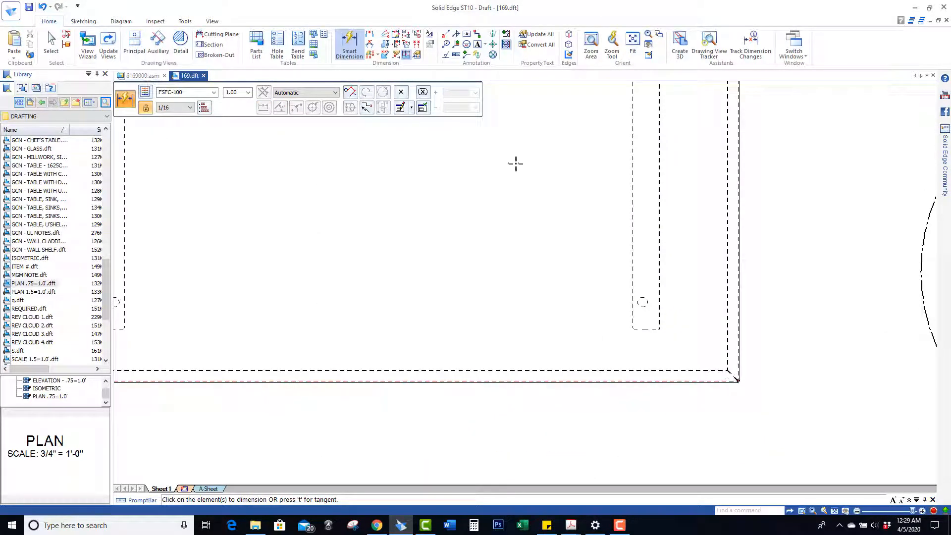
pyautogui.click(367, 33)
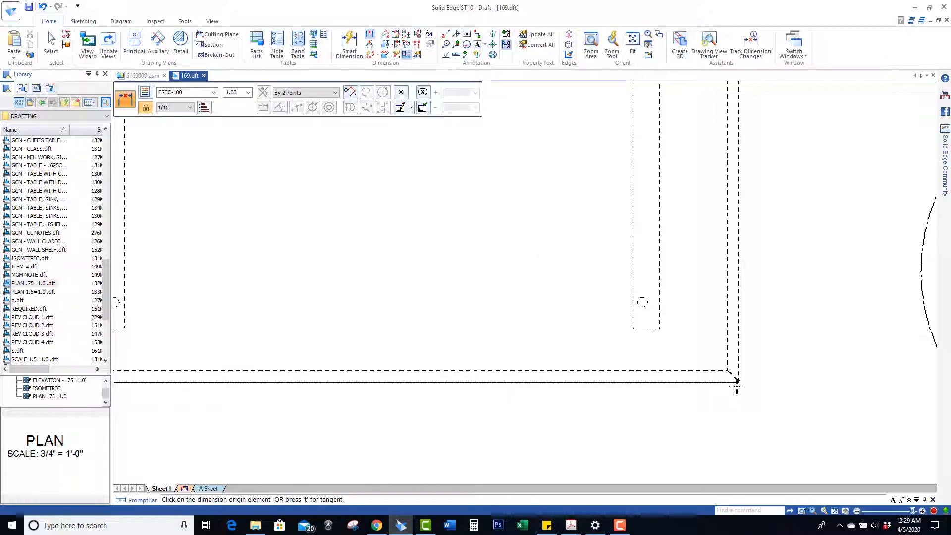
pyautogui.scroll(3, 736, 386)
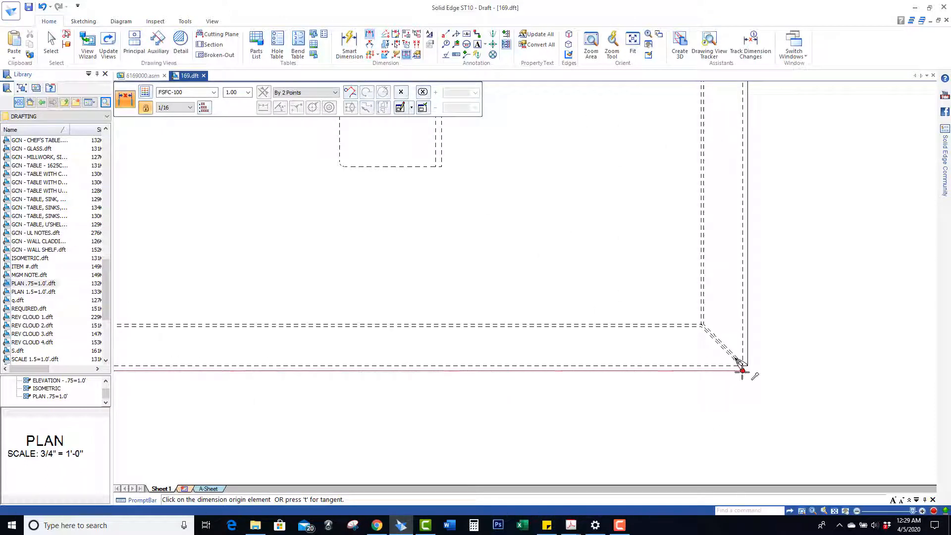
pyautogui.click(441, 166)
pyautogui.scroll(-5, 484, 201)
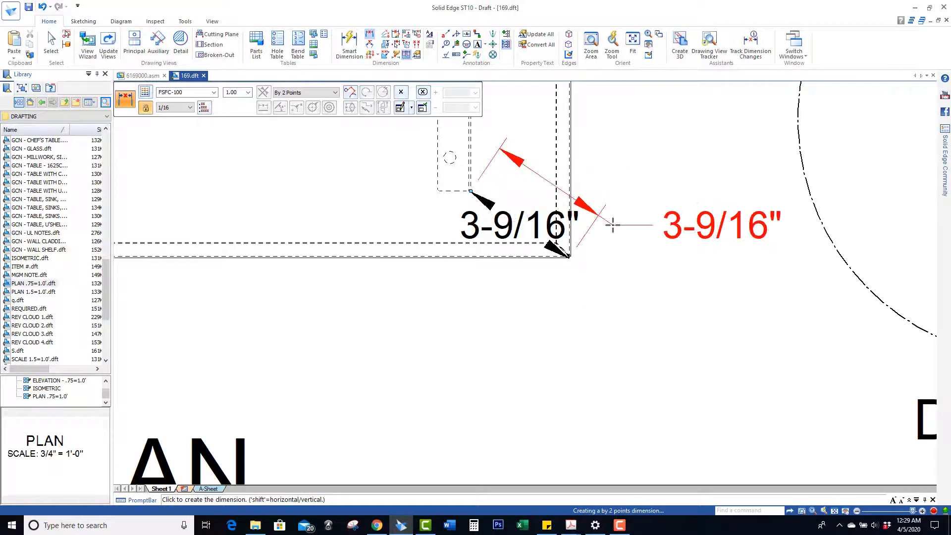
pyautogui.keyDown('shift'); pyautogui.click(637, 234); pyautogui.keyUp('shift')
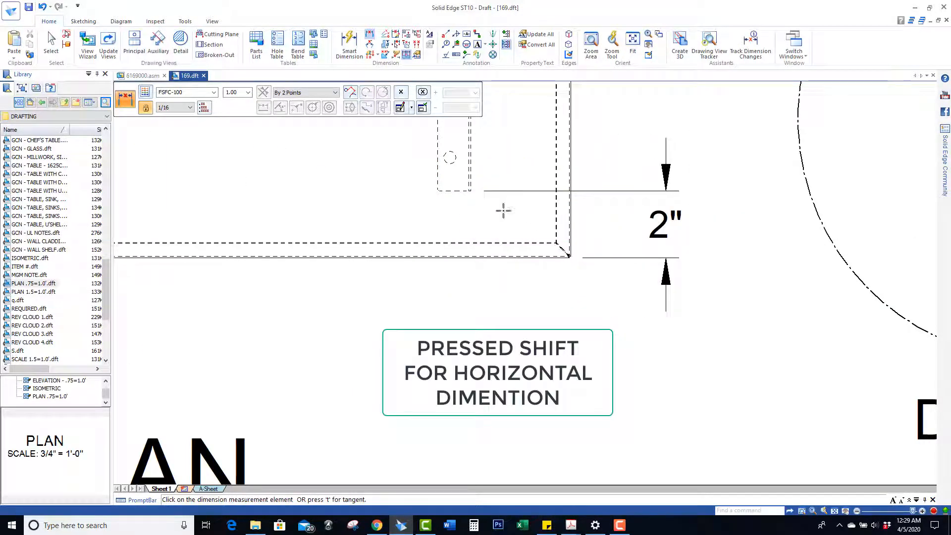
# Dimension from the right bracket's front end to the shelf's rear edge, in line with the vertical front-gap dimension.
pyautogui.scroll(5, 470, 190)
pyautogui.click(477, 175)
pyautogui.scroll(-5, 477, 178)
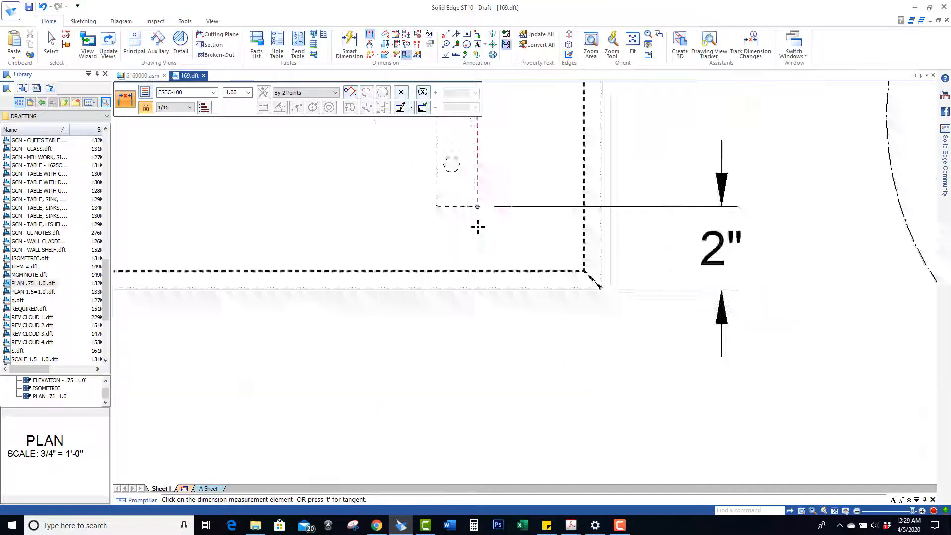
pyautogui.scroll(10, 478, 179)
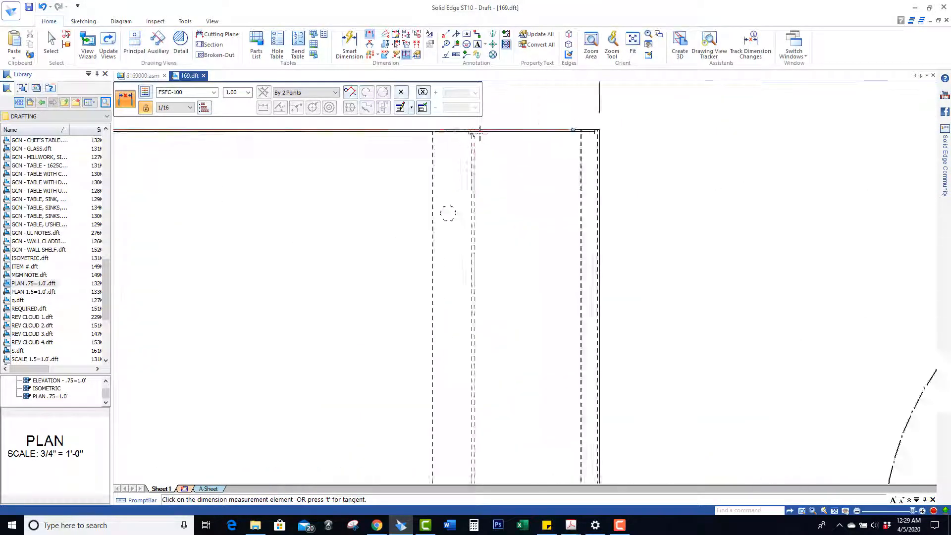
pyautogui.click(475, 124)
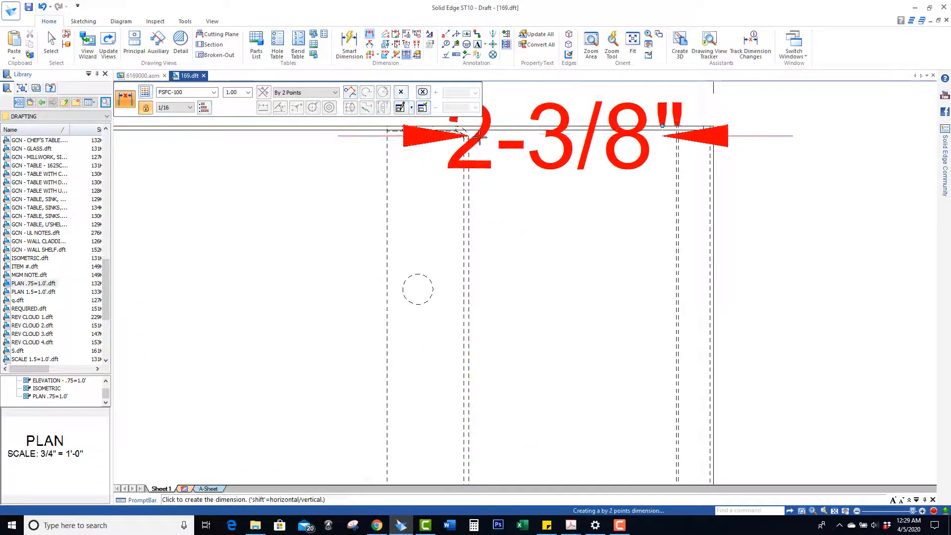
pyautogui.scroll(-10, 485, 144)
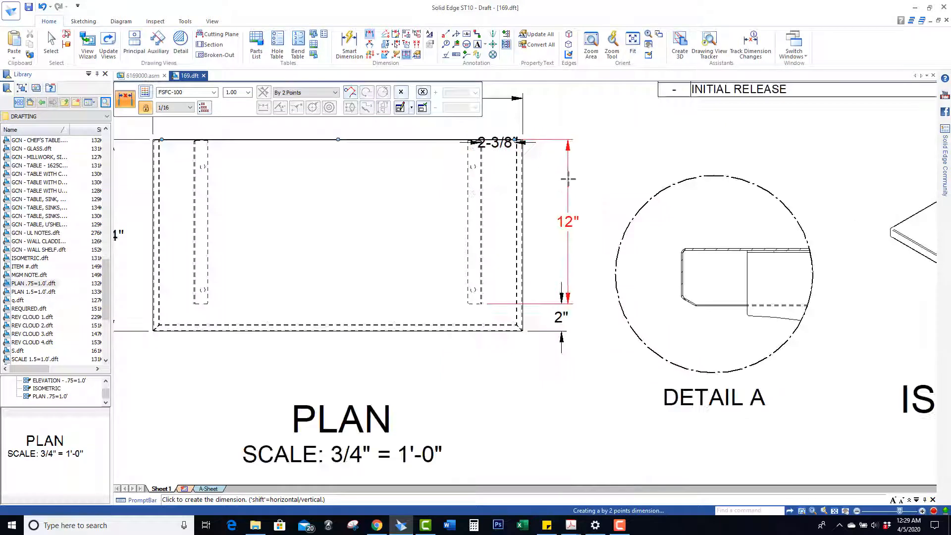
pyautogui.click(564, 278)
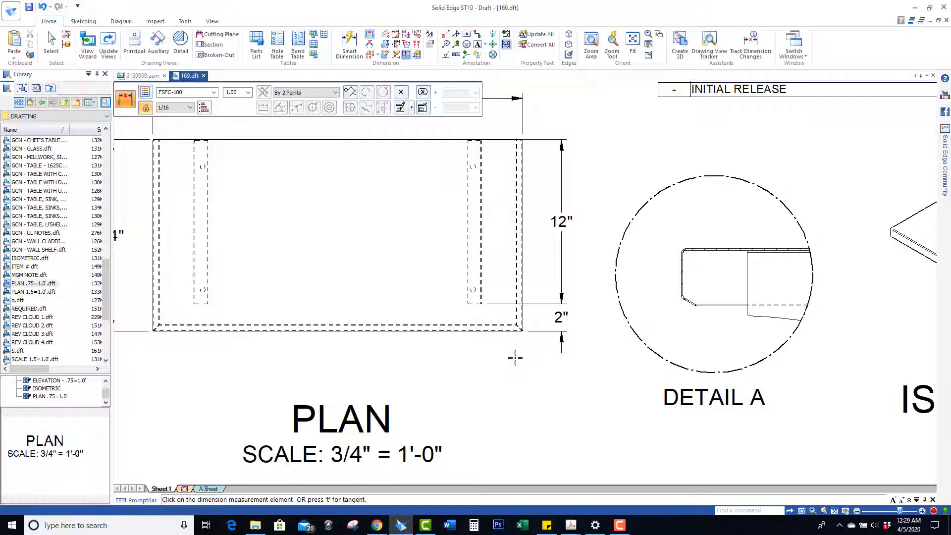
# Dimension the horizontal distance from the shelf's right edge to the right bracket's outer edge, placing it below the plan view.
pyautogui.scroll(3, 509, 318)
pyautogui.rightClick(547, 260)
pyautogui.click(544, 229)
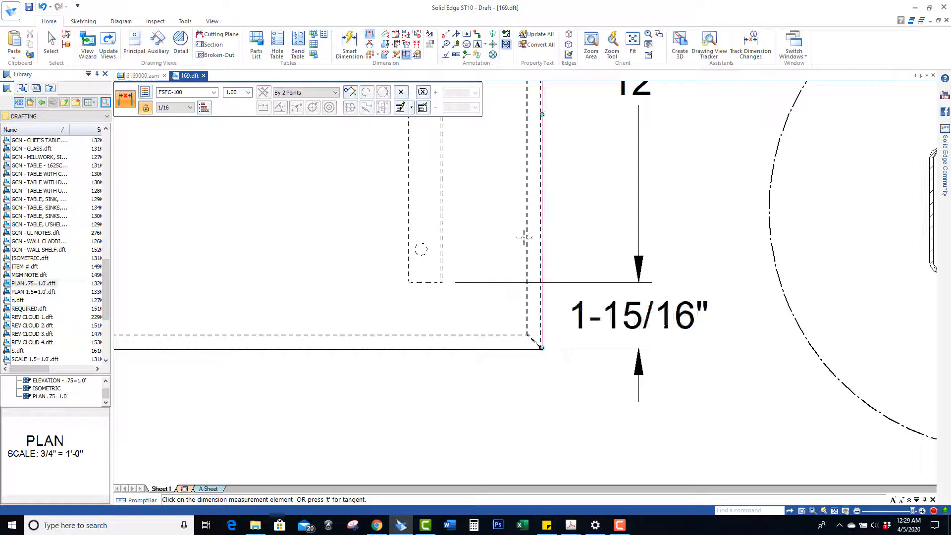
pyautogui.click(441, 282)
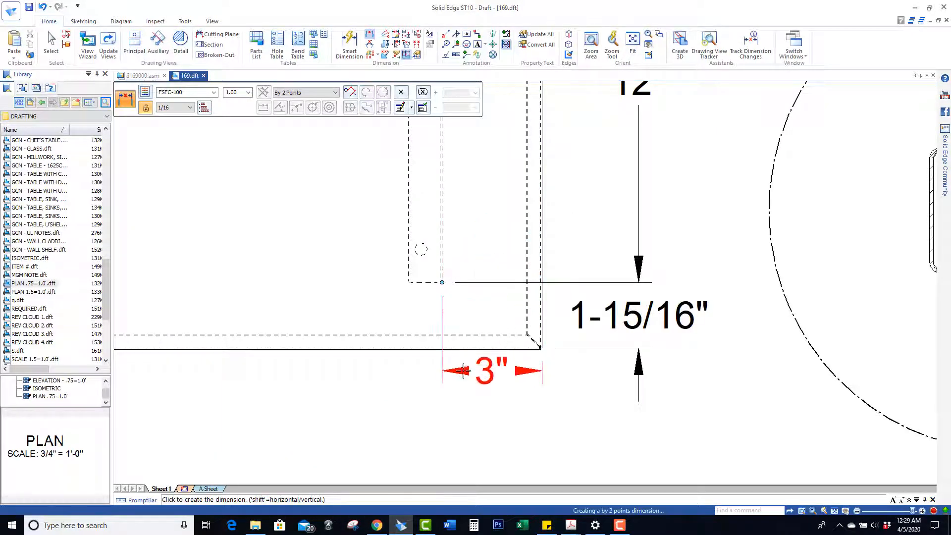
pyautogui.click(492, 408)
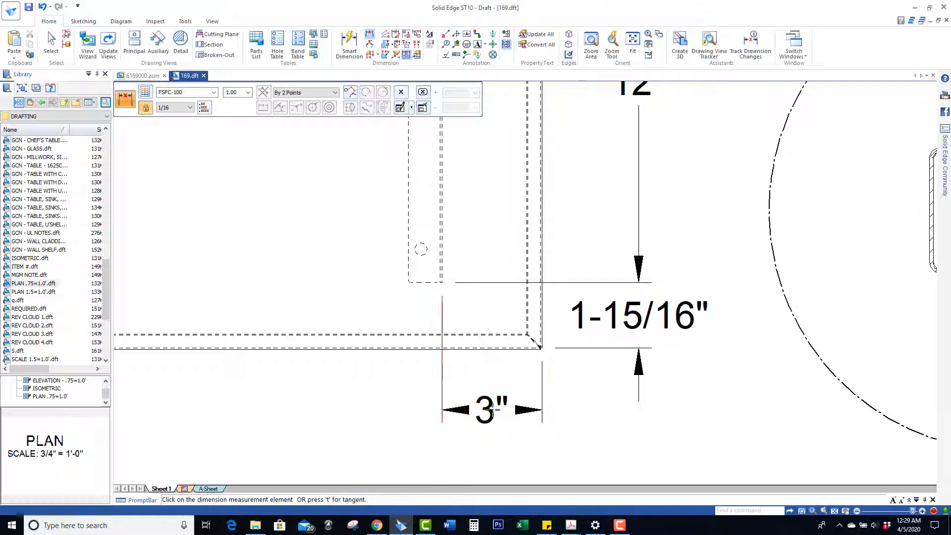
pyautogui.scroll(-3, 604, 297)
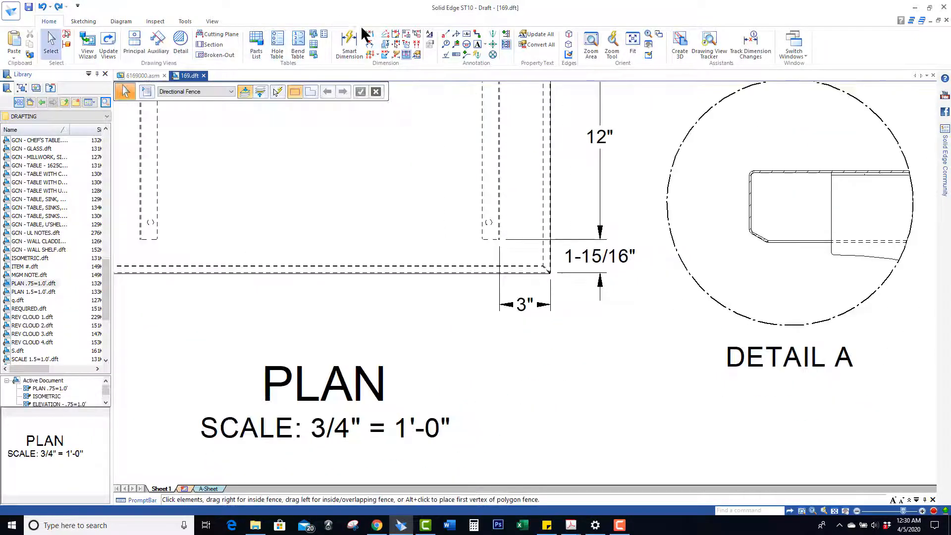
# Dimension the right bracket's width in the plan view with Smart Dimension, placing the text to the left of the bracket.
pyautogui.click(349, 42)
pyautogui.scroll(5, 488, 221)
pyautogui.click(614, 247)
pyautogui.click(486, 242)
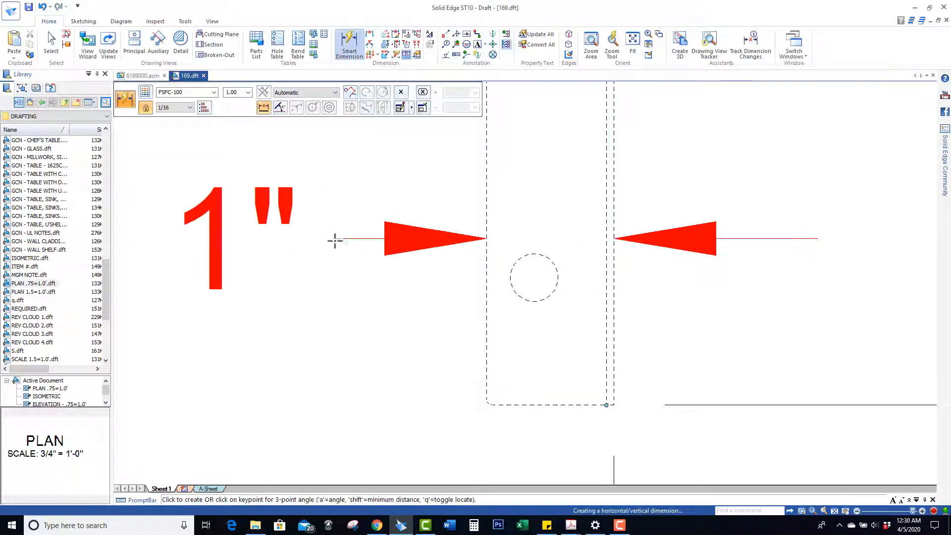
pyautogui.scroll(-3, 333, 213)
pyautogui.click(318, 217)
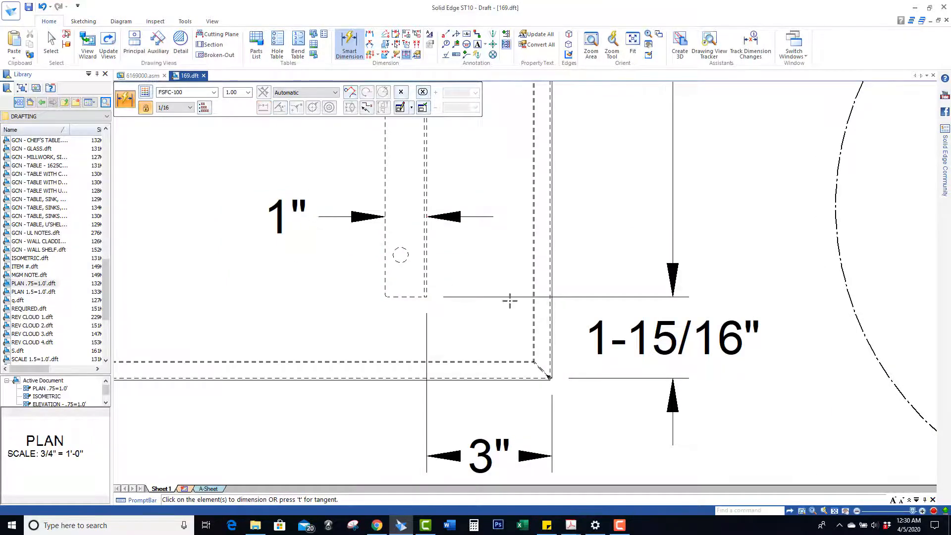
# Dimension the left bracket's front hole from the bracket's front end and the spacing between its two holes in the plan view.
pyautogui.scroll(-3, 509, 301)
pyautogui.scroll(5, 213, 276)
pyautogui.click(271, 311)
pyautogui.press('Escape')
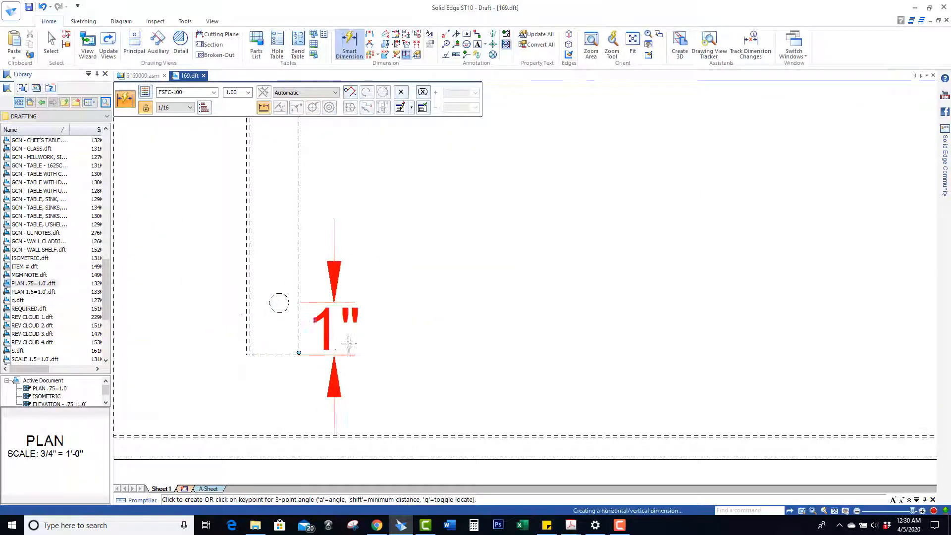
pyautogui.click(276, 312)
pyautogui.scroll(-4, 276, 324)
pyautogui.scroll(3, 281, 228)
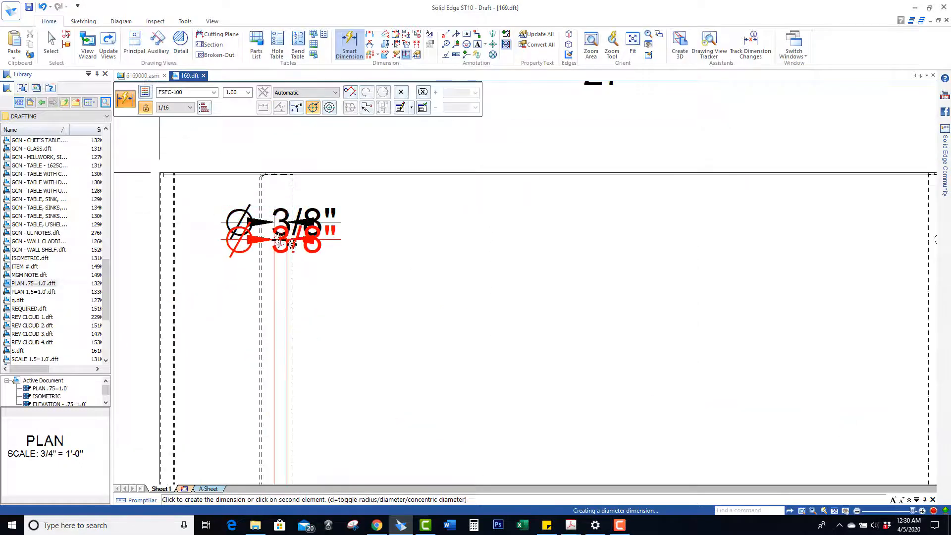
pyautogui.click(265, 235)
pyautogui.scroll(-3, 334, 277)
pyautogui.press('Escape')
pyautogui.scroll(2, 438, 323)
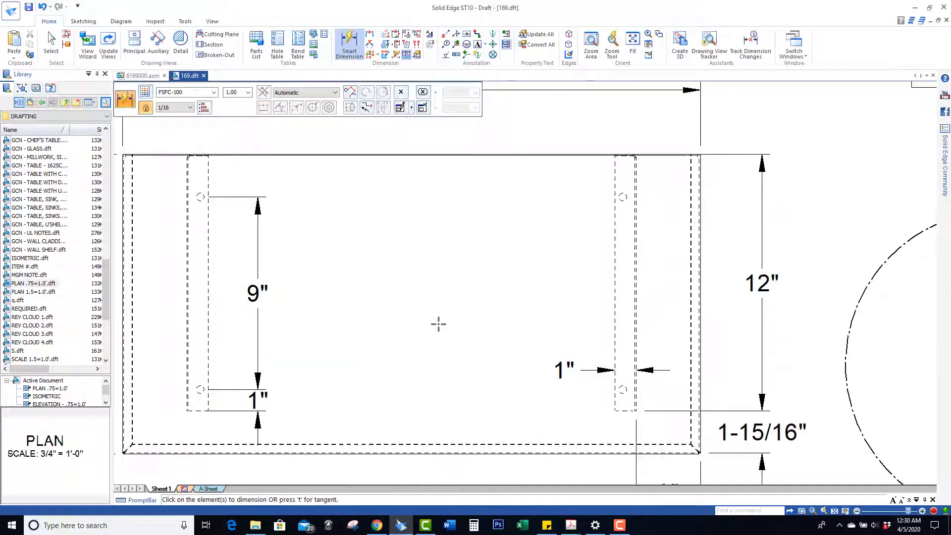
# Dimension the height of the shelf's front lip in the elevation view, placing the dimension to the left of the shelf.
pyautogui.scroll(-4, 438, 324)
pyautogui.scroll(-2, 367, 253)
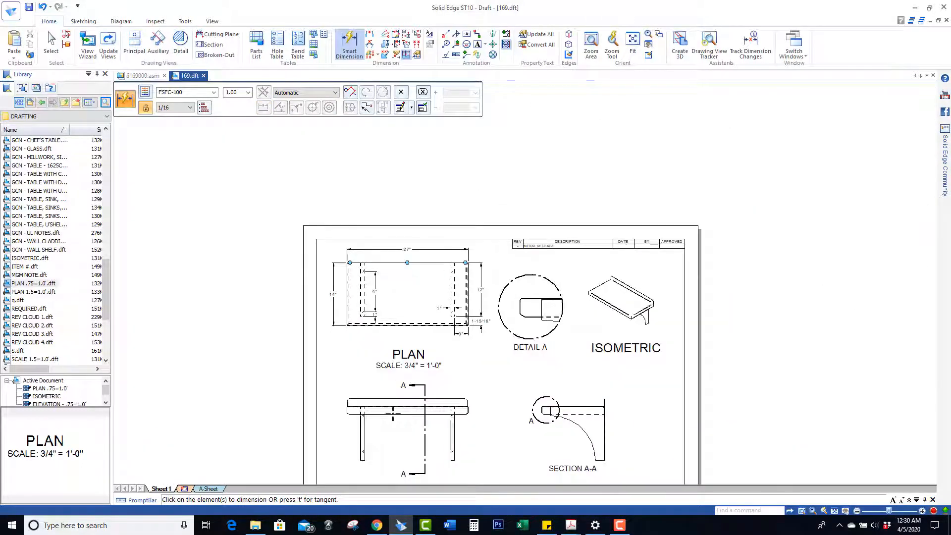
pyautogui.scroll(5, 361, 459)
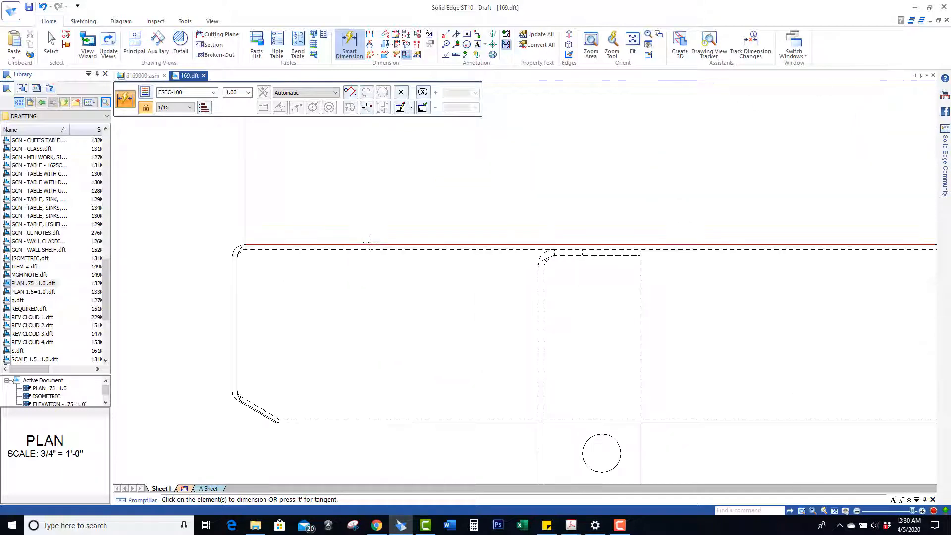
pyautogui.click(370, 243)
pyautogui.click(402, 424)
pyautogui.scroll(-3, 402, 425)
pyautogui.click(136, 376)
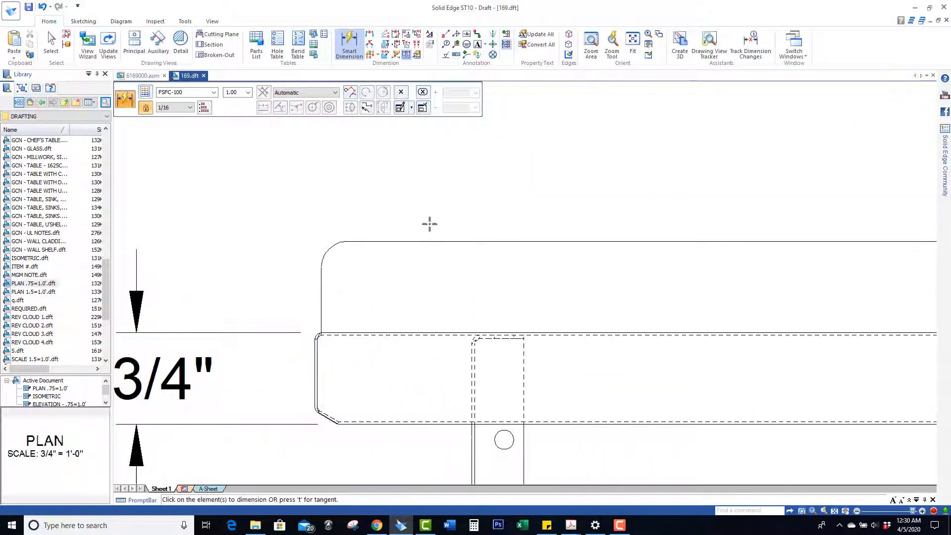
# Dimension the backsplash's height above the shelf and its left corner radius in the elevation view.
pyautogui.click(434, 242)
pyautogui.click(438, 332)
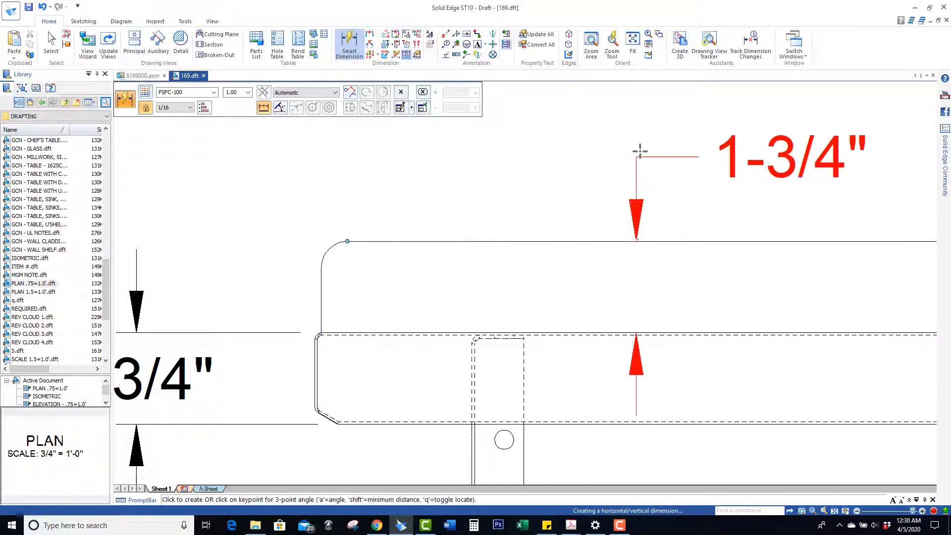
pyautogui.click(651, 122)
pyautogui.click(326, 257)
pyautogui.scroll(-4, 340, 272)
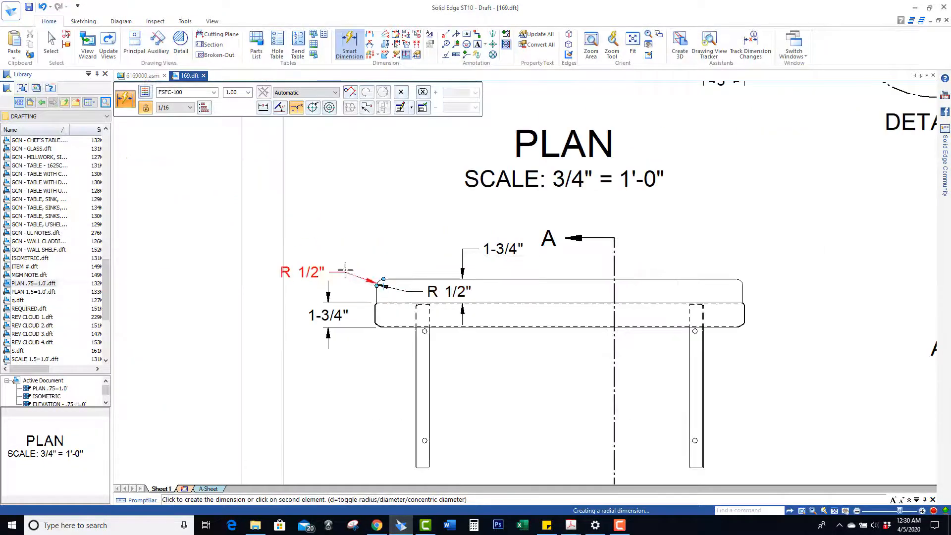
pyautogui.click(365, 254)
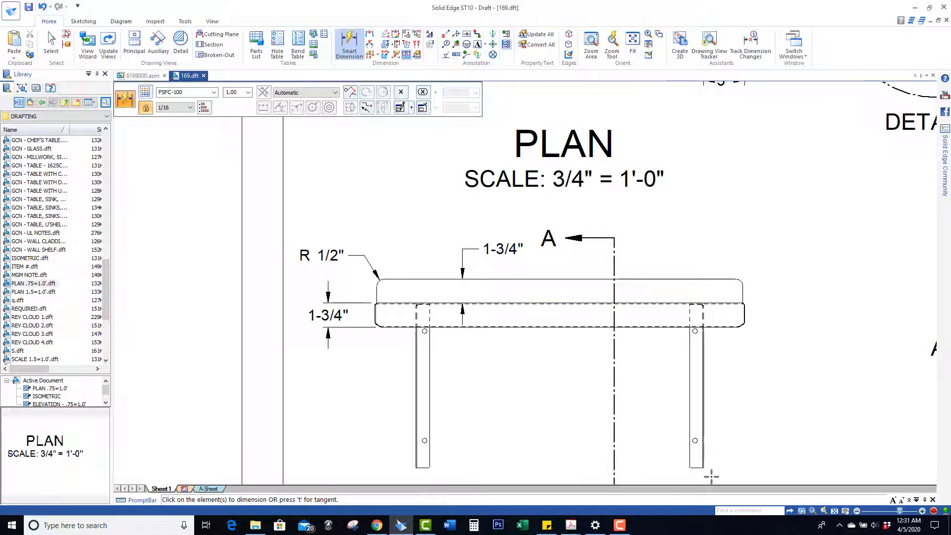
# Dimension the right bracket's lower hole from the bracket's bottom end and the spacing between its two holes in the elevation view.
pyautogui.scroll(4, 711, 476)
pyautogui.click(671, 456)
pyautogui.click(674, 393)
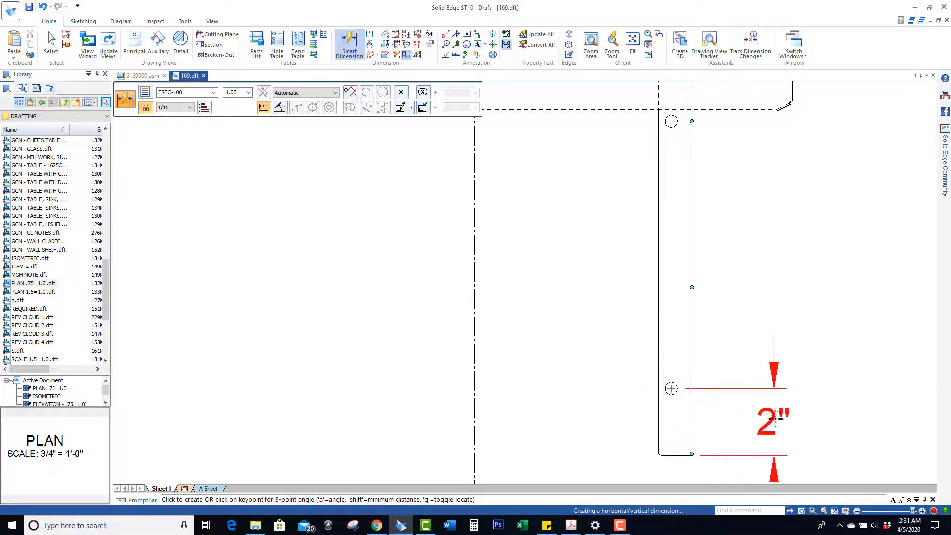
pyautogui.click(777, 417)
pyautogui.click(671, 388)
pyautogui.click(671, 122)
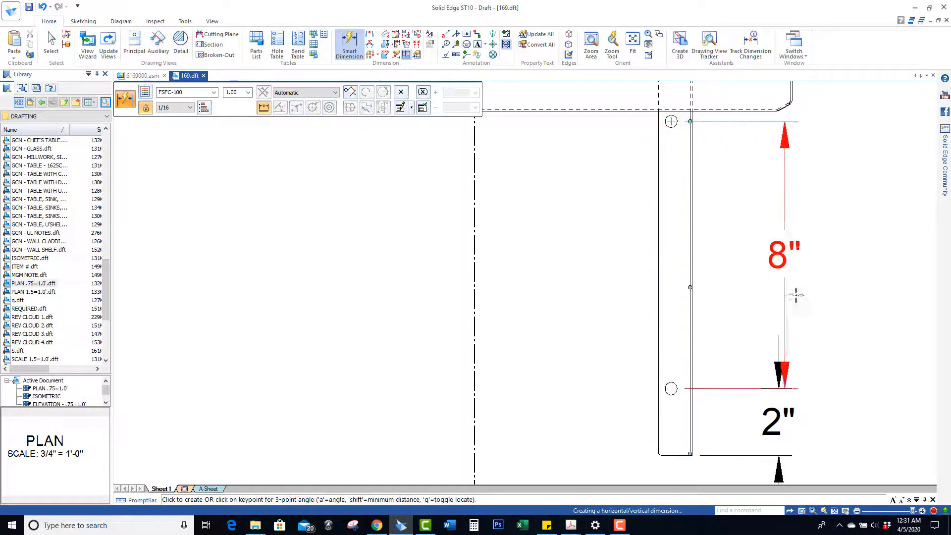
pyautogui.click(774, 361)
# Dimension the right bracket's width in the elevation view, placing the text to the left of the bracket.
pyautogui.scroll(-3, 647, 350)
pyautogui.scroll(5, 688, 315)
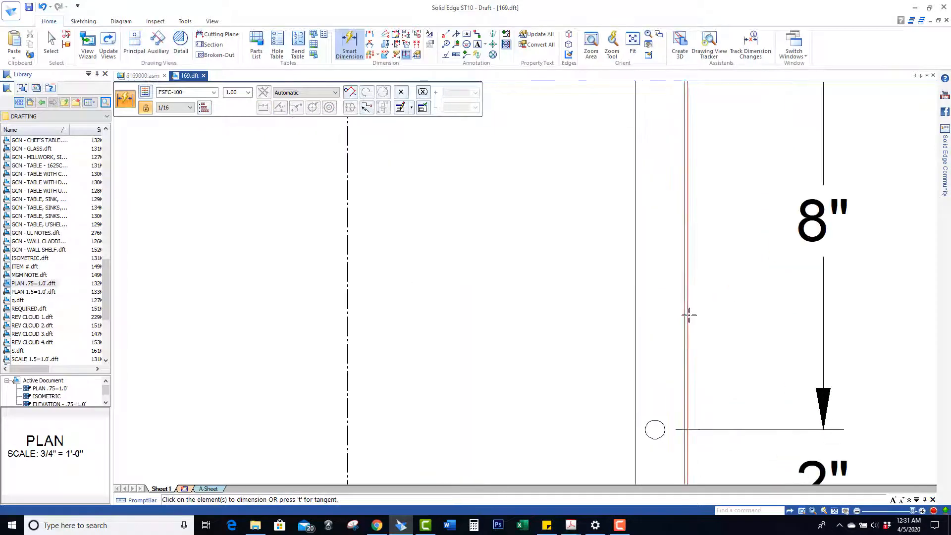
pyautogui.click(687, 315)
pyautogui.click(635, 307)
pyautogui.click(515, 307)
pyautogui.scroll(-3, 684, 300)
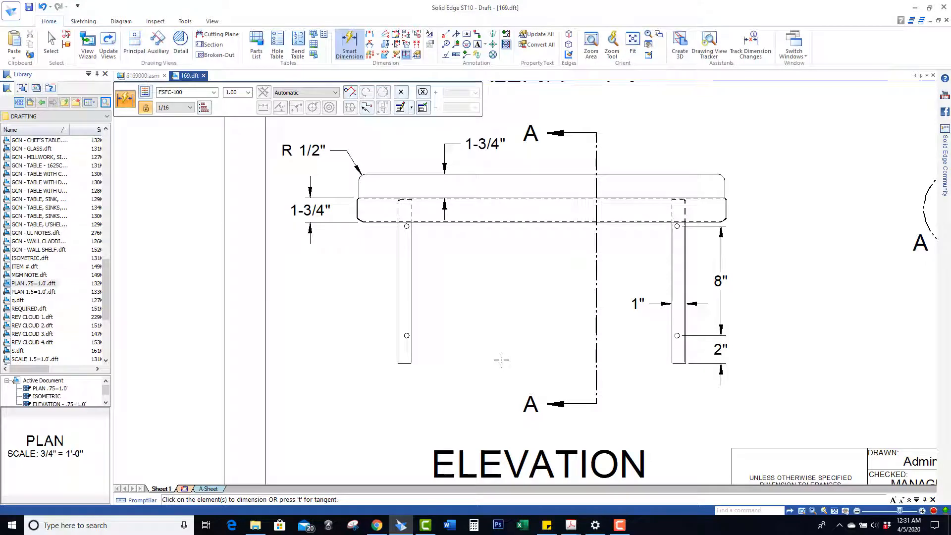
# Dimension the shelf's front edge height in Detail A with Distance Between, placing the dimension to the left of the profile.
pyautogui.scroll(-3, 501, 360)
pyautogui.scroll(6, 643, 277)
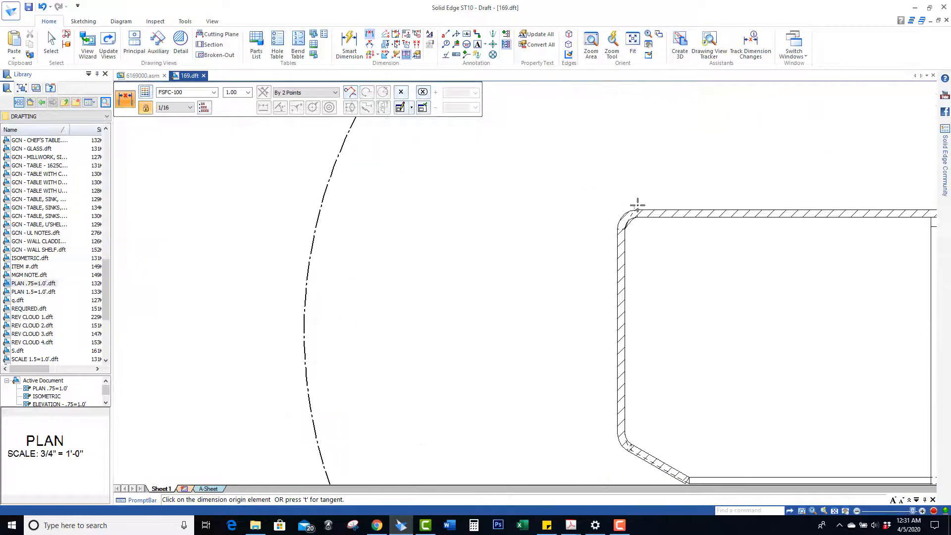
pyautogui.click(637, 206)
pyautogui.scroll(-3, 637, 205)
pyautogui.scroll(5, 663, 330)
pyautogui.click(658, 331)
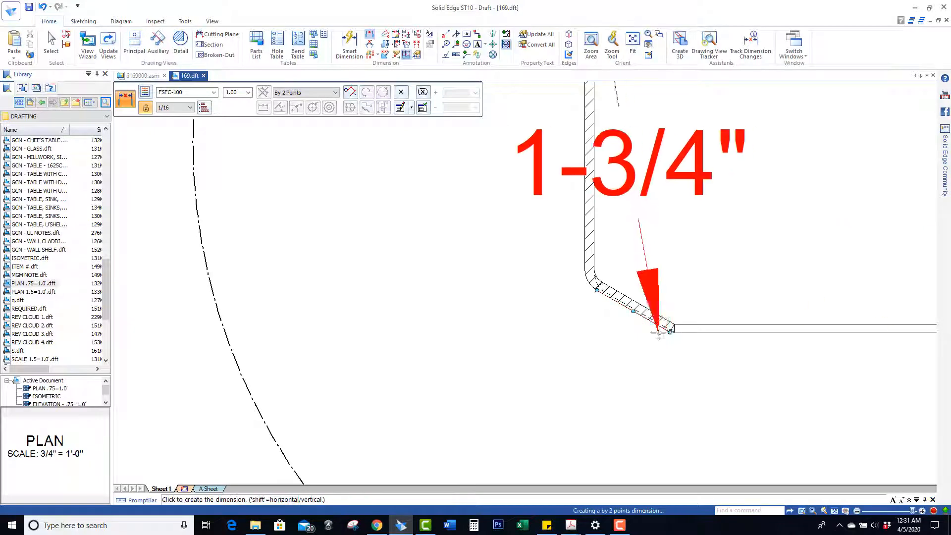
pyautogui.scroll(-3, 658, 331)
pyautogui.click(533, 297)
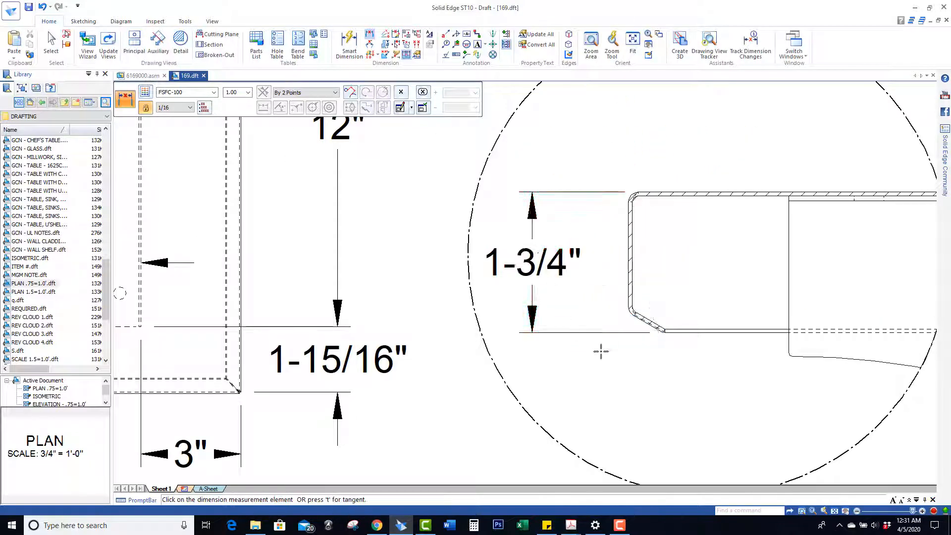
# Dimension the vertical height of the front edge's angled return in Detail A, placing the text inside the profile.
pyautogui.scroll(5, 639, 337)
pyautogui.click(615, 233)
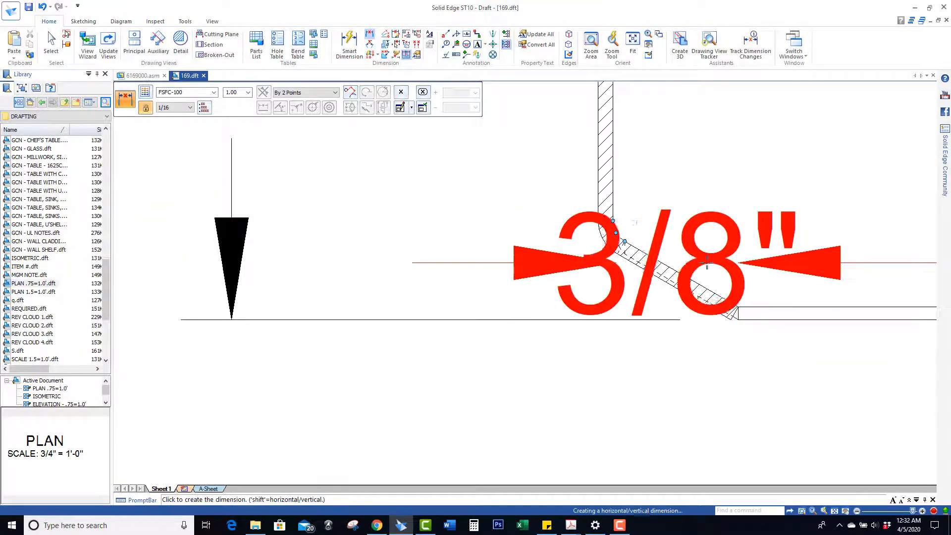
pyautogui.scroll(-3, 740, 272)
pyautogui.click(791, 188)
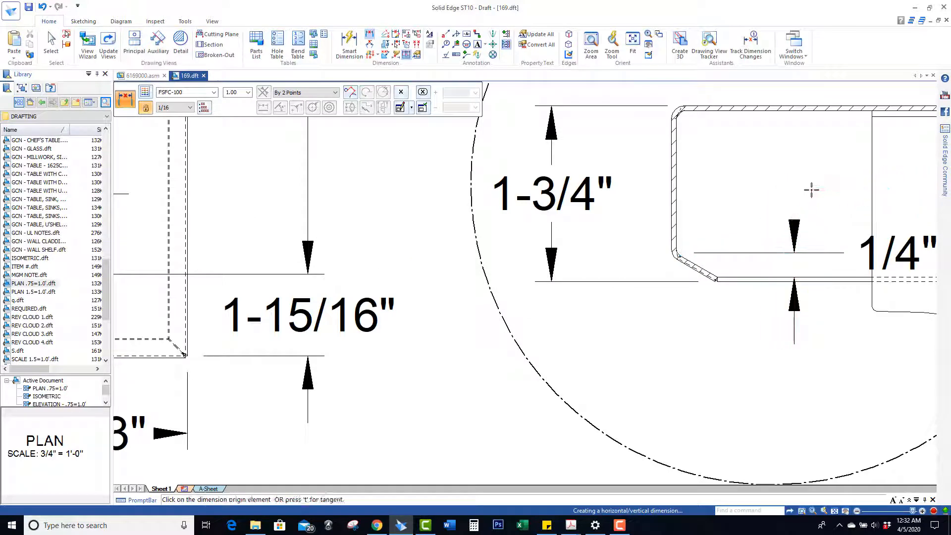
# Add an angle dimension between the shelf's vertical front face and its angled return in Detail A, below the profile.
pyautogui.scroll(-3, 810, 188)
pyautogui.scroll(5, 713, 341)
pyautogui.click(637, 285)
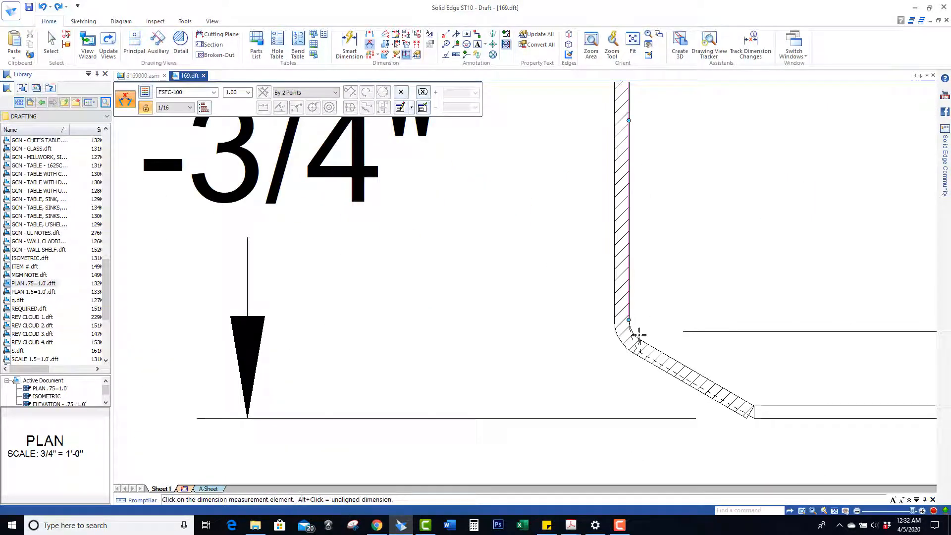
pyautogui.click(652, 352)
pyautogui.scroll(-3, 654, 352)
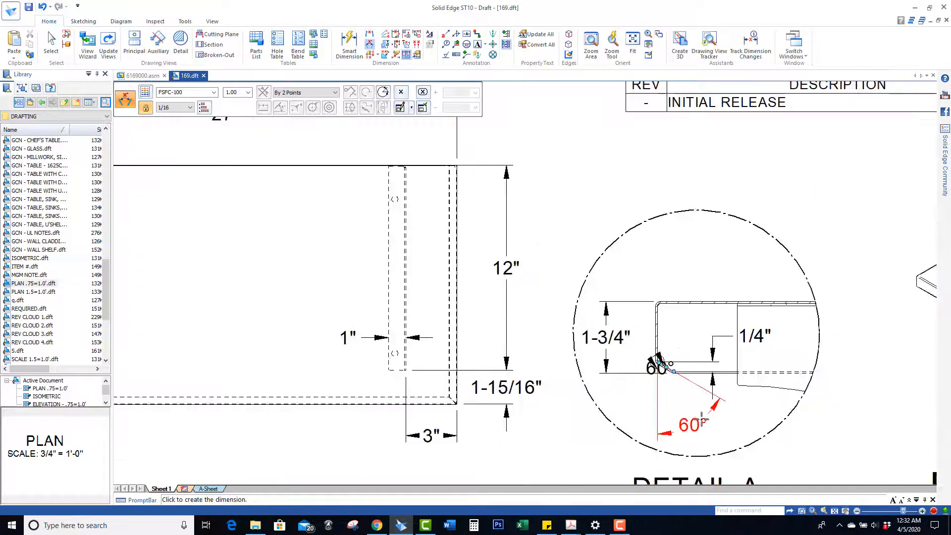
pyautogui.click(689, 423)
# Dimension the horizontal distance from the shelf's front face to the bracket's front edge in Detail A, placing it above the profile.
pyautogui.scroll(3, 568, 166)
pyautogui.click(370, 34)
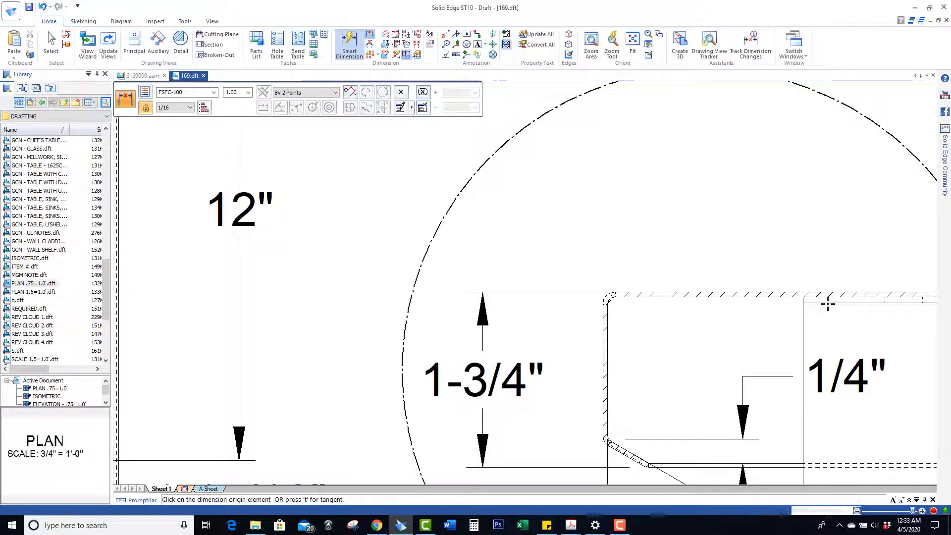
pyautogui.scroll(5, 812, 299)
pyautogui.scroll(-4, 724, 275)
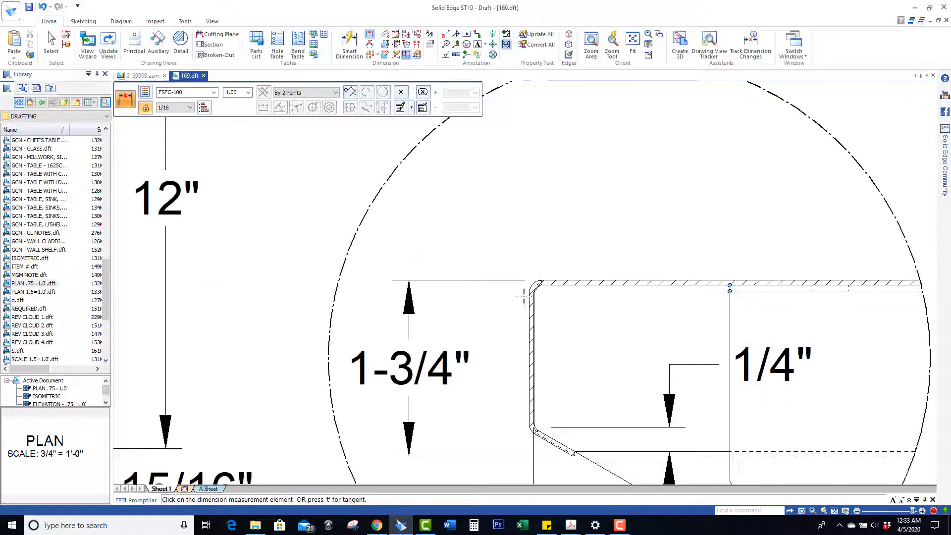
pyautogui.click(528, 292)
pyautogui.click(630, 191)
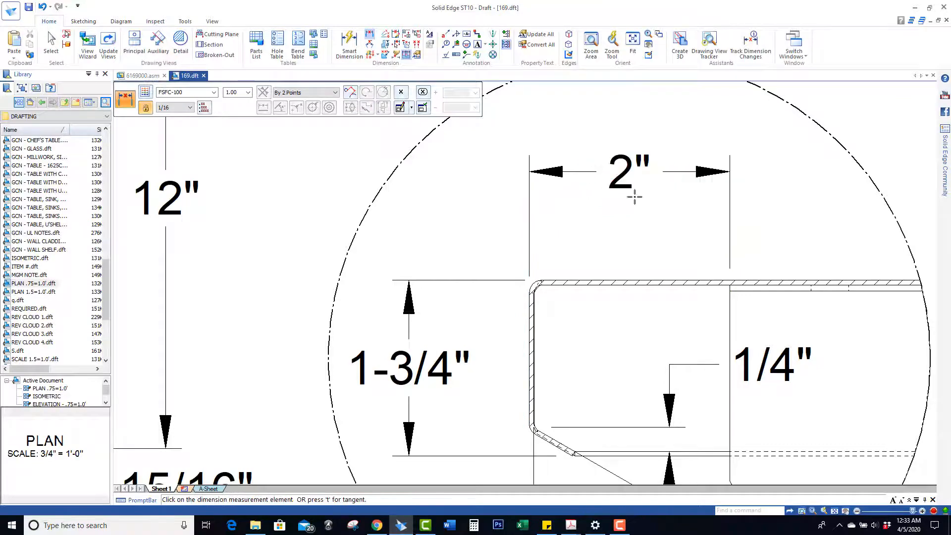
# Dimension the shelf's overall depth in Section A-A with Smart Dimension, placing it above the view.
pyautogui.scroll(-5, 535, 391)
pyautogui.scroll(-3, 535, 391)
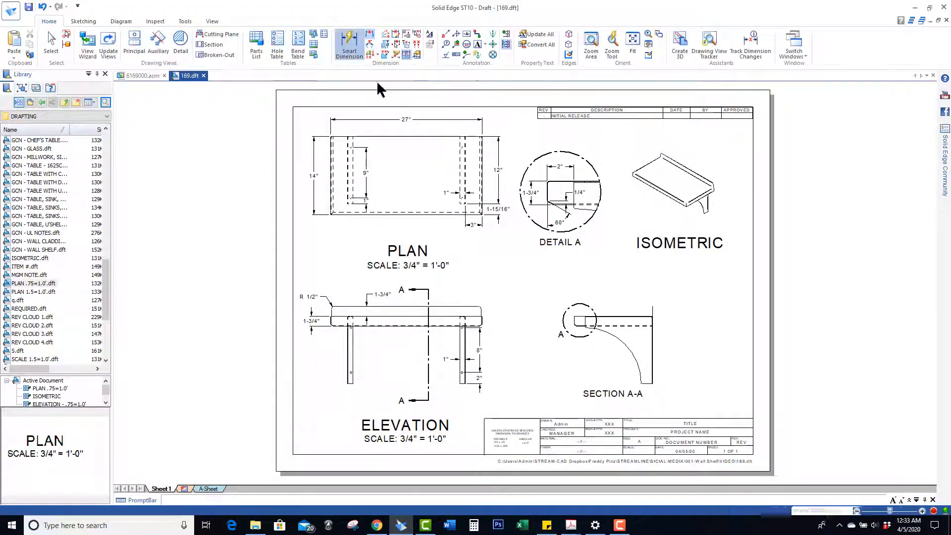
pyautogui.scroll(2, 603, 320)
pyautogui.scroll(5, 584, 319)
pyautogui.click(420, 317)
pyautogui.scroll(-5, 418, 317)
pyautogui.scroll(8, 508, 300)
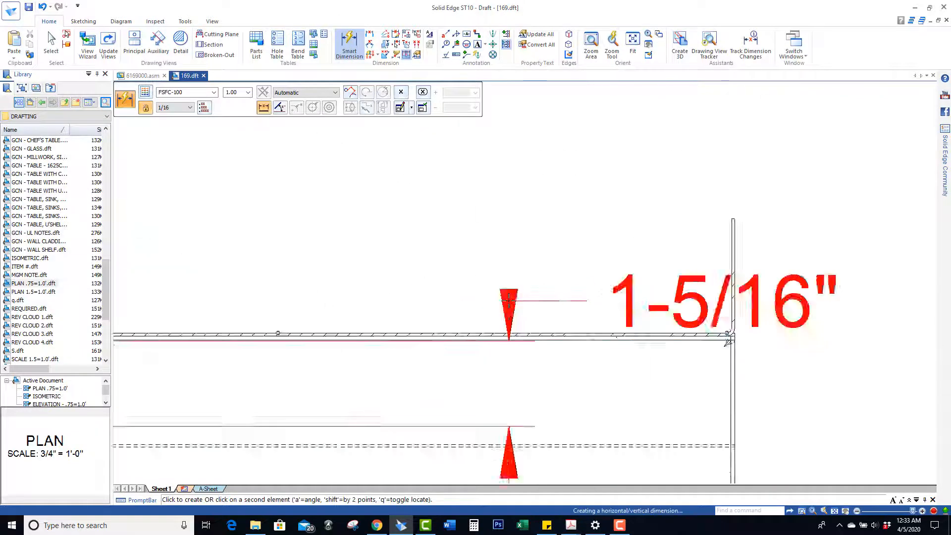
pyautogui.click(791, 275)
pyautogui.scroll(-5, 779, 297)
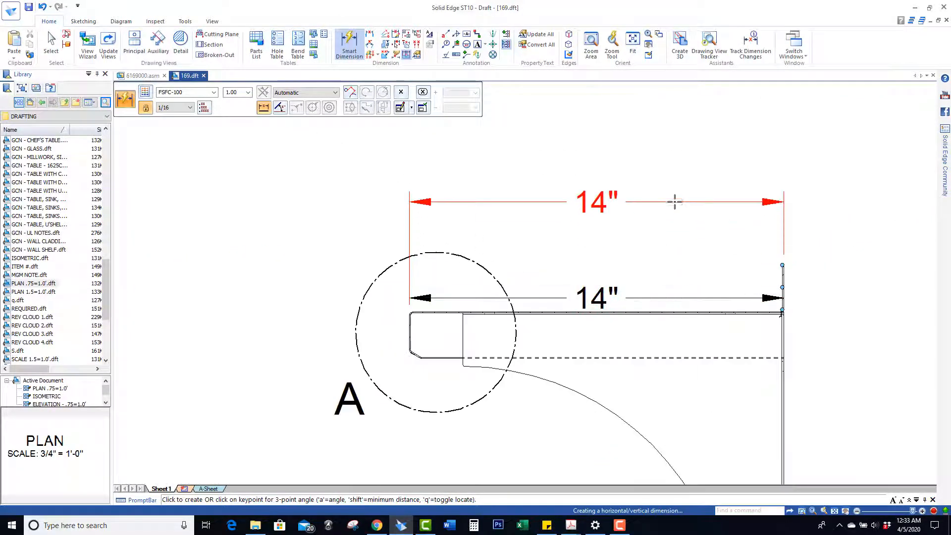
pyautogui.click(666, 185)
# Add a radius dimension to the bracket's curved edge in Section A-A, placing the text between the curve and the shelf.
pyautogui.scroll(3, 539, 284)
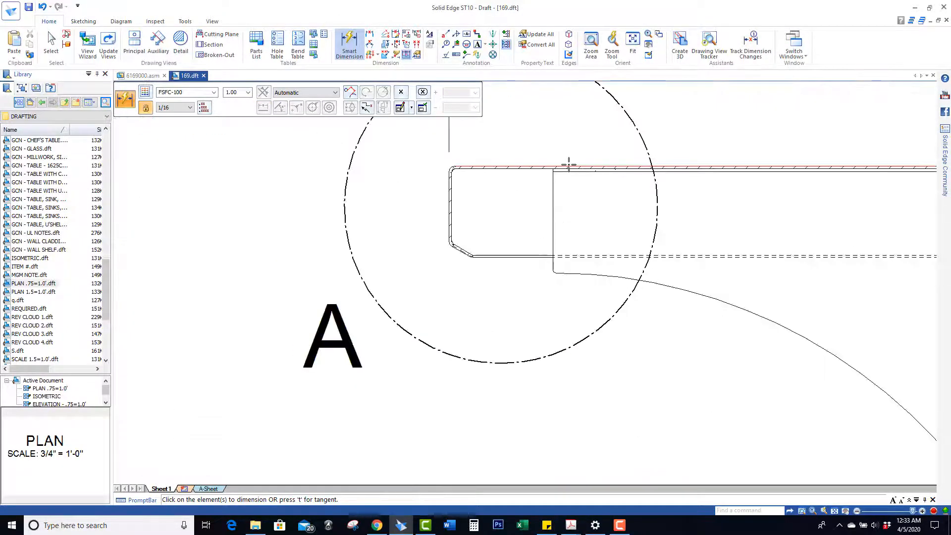
pyautogui.scroll(-6, 684, 331)
pyautogui.scroll(2, 734, 357)
pyautogui.click(732, 356)
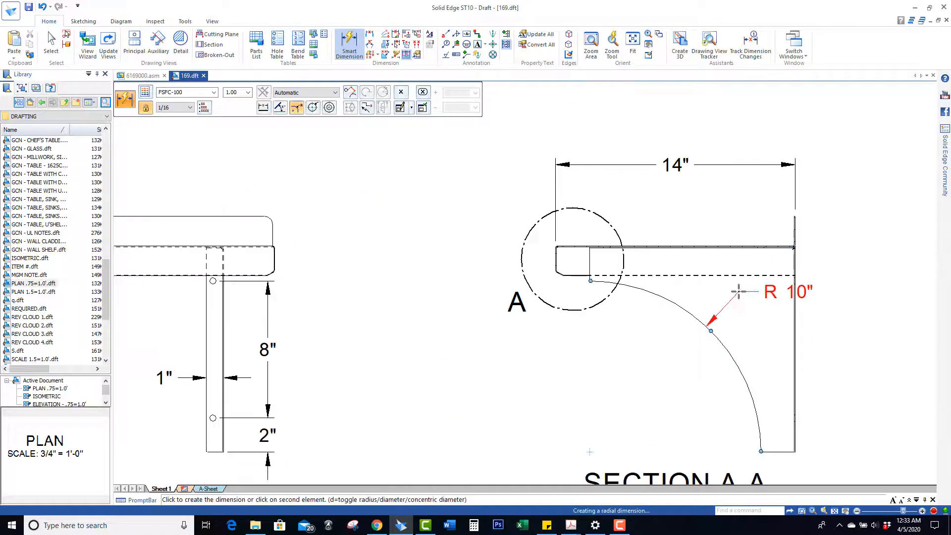
pyautogui.click(699, 290)
pyautogui.scroll(-3, 589, 388)
pyautogui.scroll(4, 678, 433)
pyautogui.scroll(4, 752, 357)
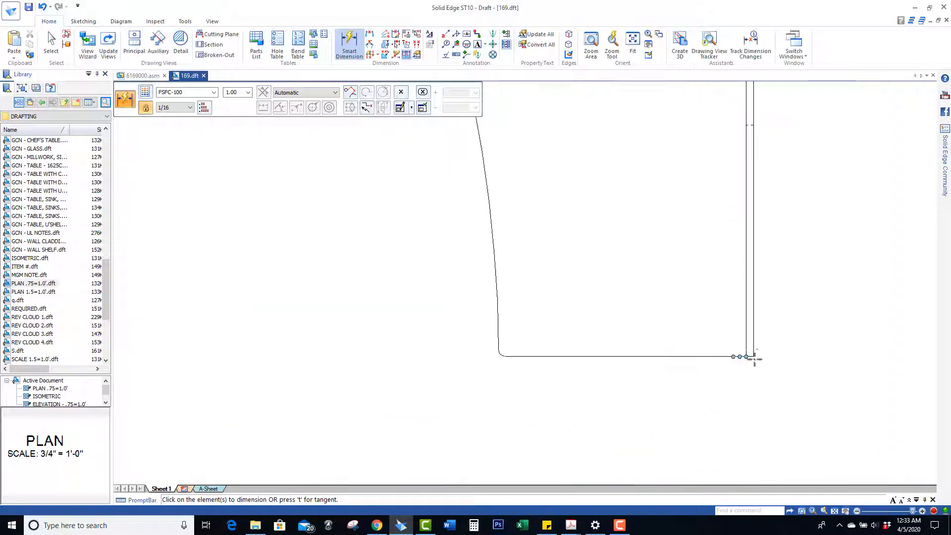
pyautogui.scroll(2, 754, 357)
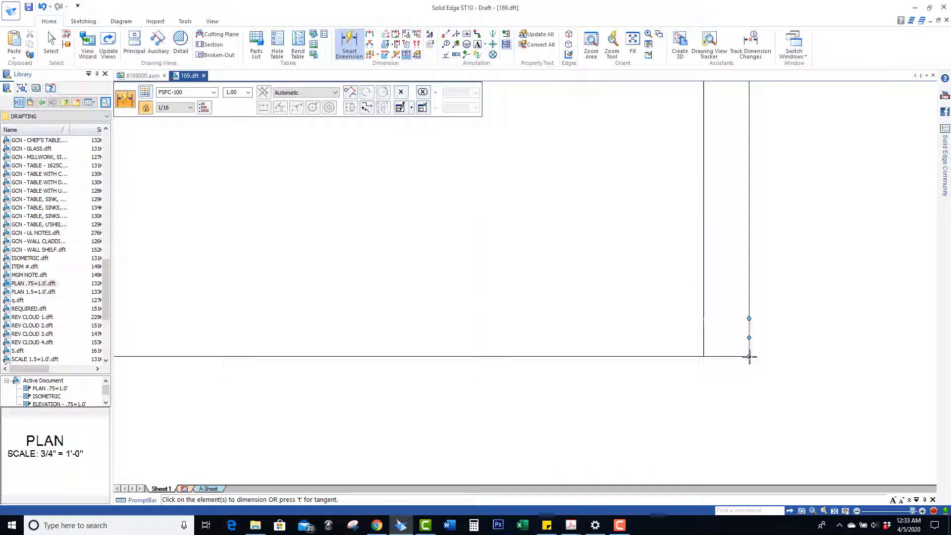
pyautogui.click(749, 357)
pyautogui.rightClick(777, 413)
pyautogui.scroll(-3, 779, 416)
# Dimension the bracket's bottom width in Section A-A with Distance Between, placing the text below and to the right of the bracket.
pyautogui.click(370, 35)
pyautogui.scroll(4, 771, 393)
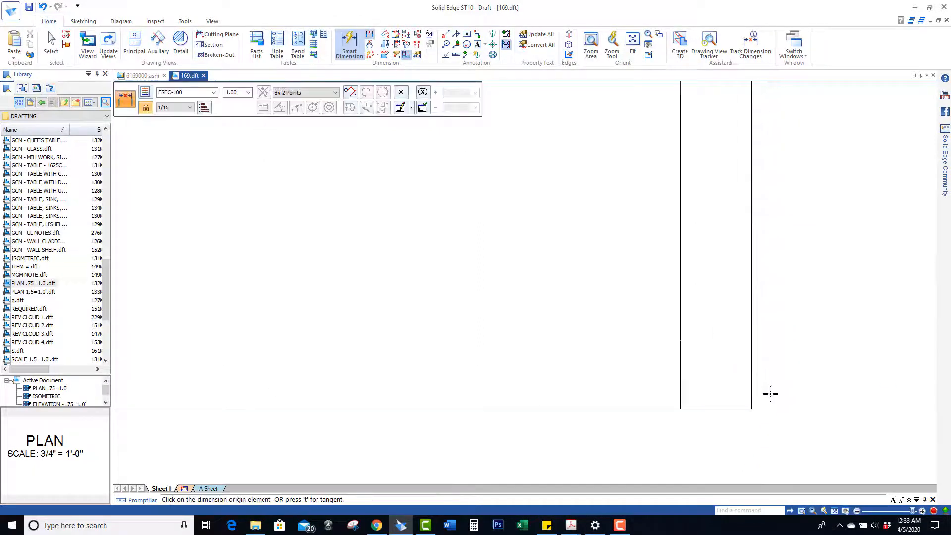
pyautogui.scroll(1, 770, 394)
pyautogui.scroll(-5, 520, 423)
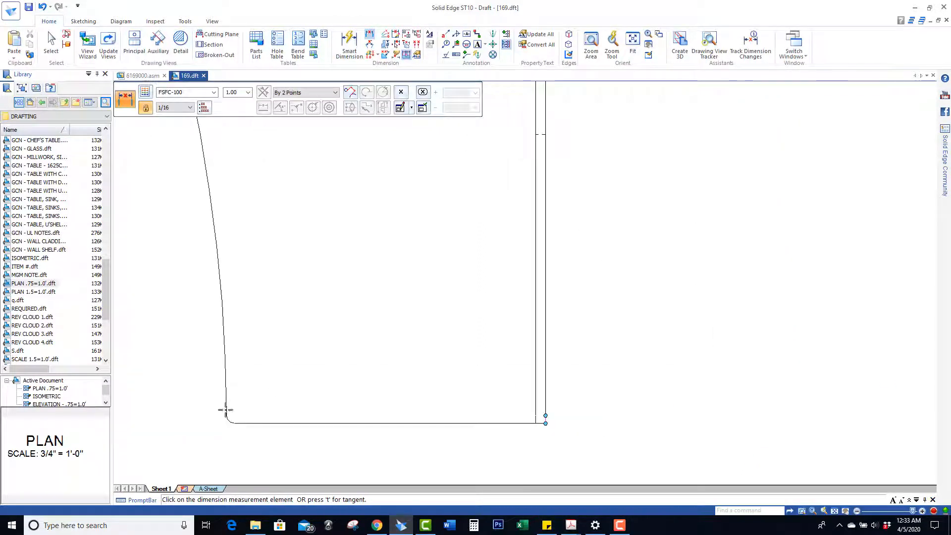
pyautogui.click(225, 410)
pyautogui.scroll(-4, 370, 381)
pyautogui.click(440, 410)
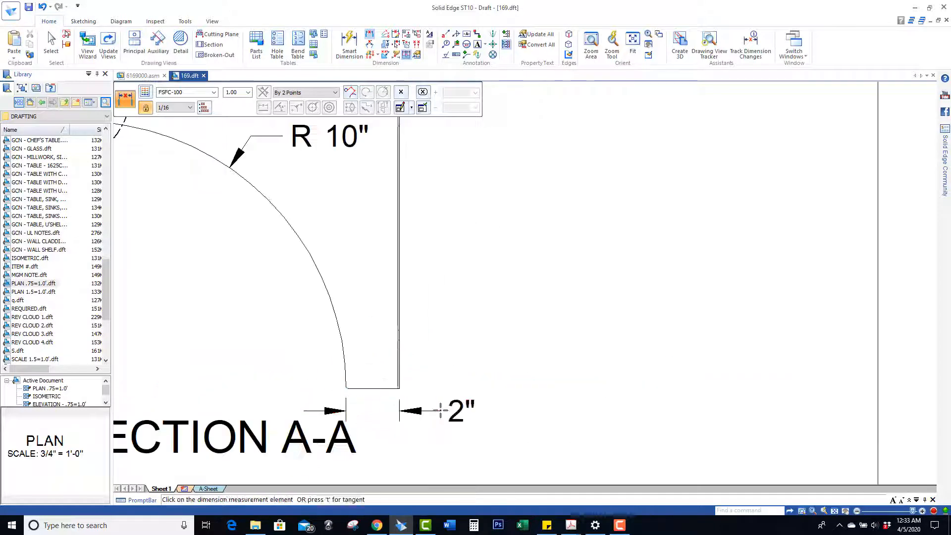
# Dimension the vertical distance from the bracket's bottom edge to the shelf's top in Section A-A, placing it to the right.
pyautogui.scroll(-3, 428, 457)
pyautogui.scroll(4, 414, 436)
pyautogui.click(396, 401)
pyautogui.scroll(-7, 399, 434)
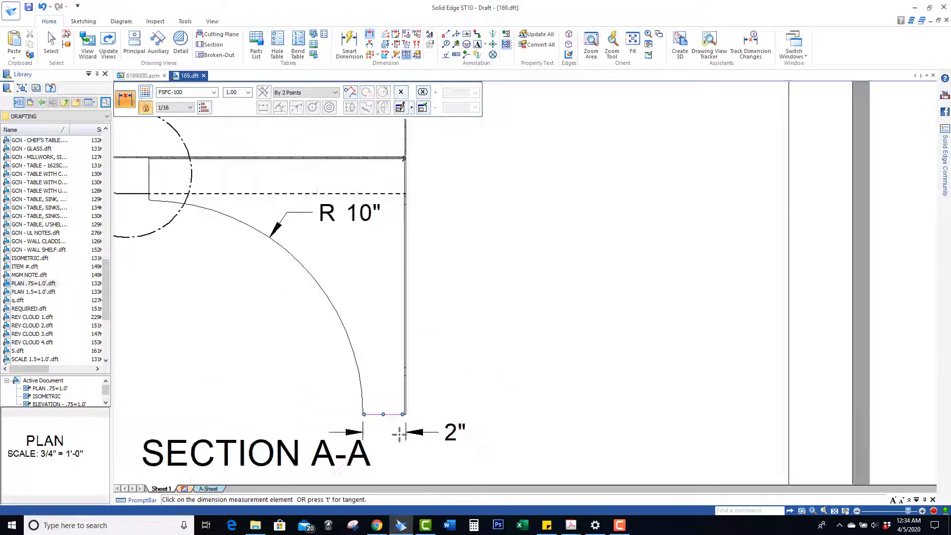
pyautogui.scroll(7, 389, 344)
pyautogui.click(399, 308)
pyautogui.scroll(-4, 495, 343)
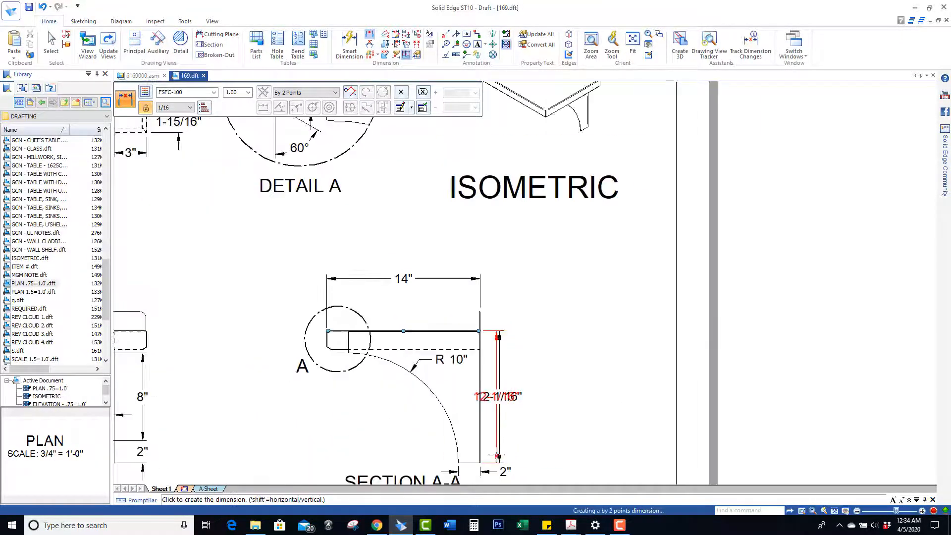
pyautogui.click(511, 416)
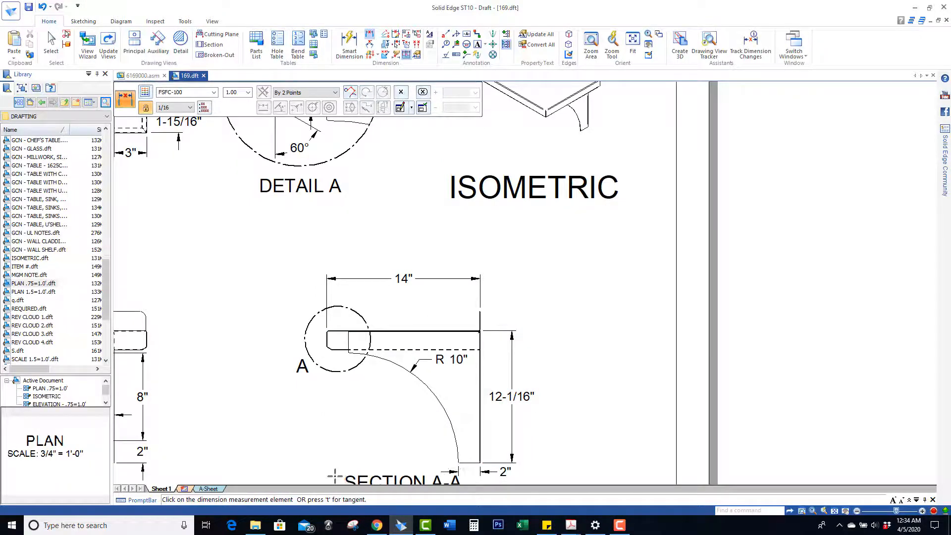
# Save the dimensioned drawing 169.dft.
pyautogui.scroll(-4, 594, 371)
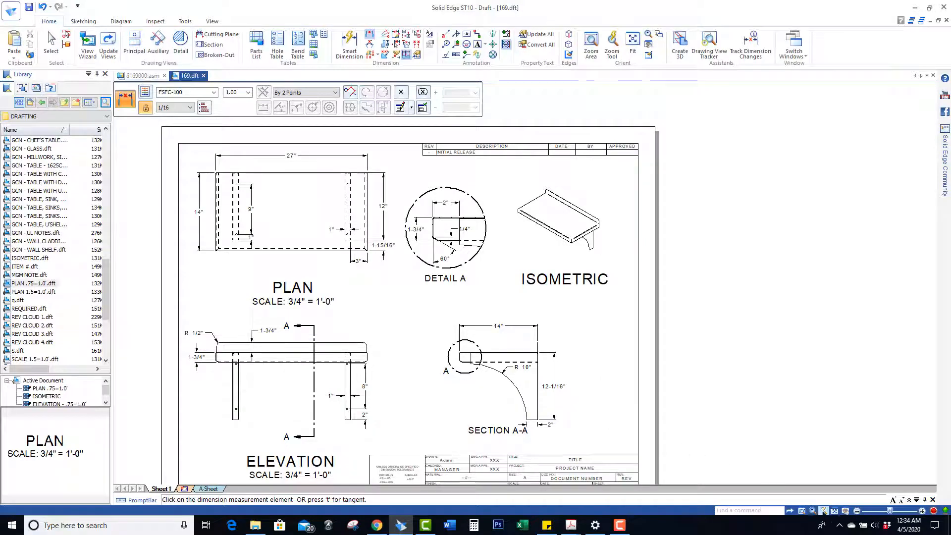
pyautogui.click(834, 510)
pyautogui.click(28, 6)
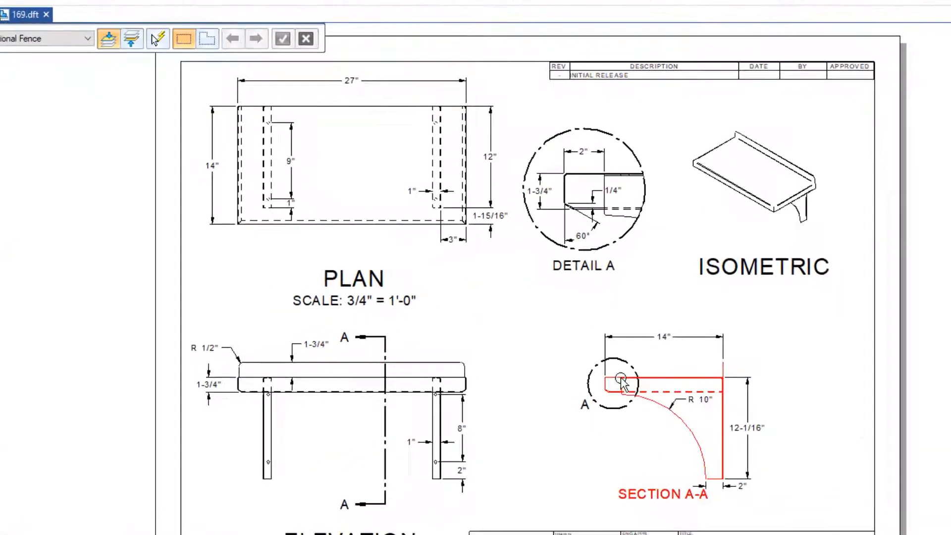
# Set the caption font size of the Detail A view to 0.25.
pyautogui.middleClick(598, 266)
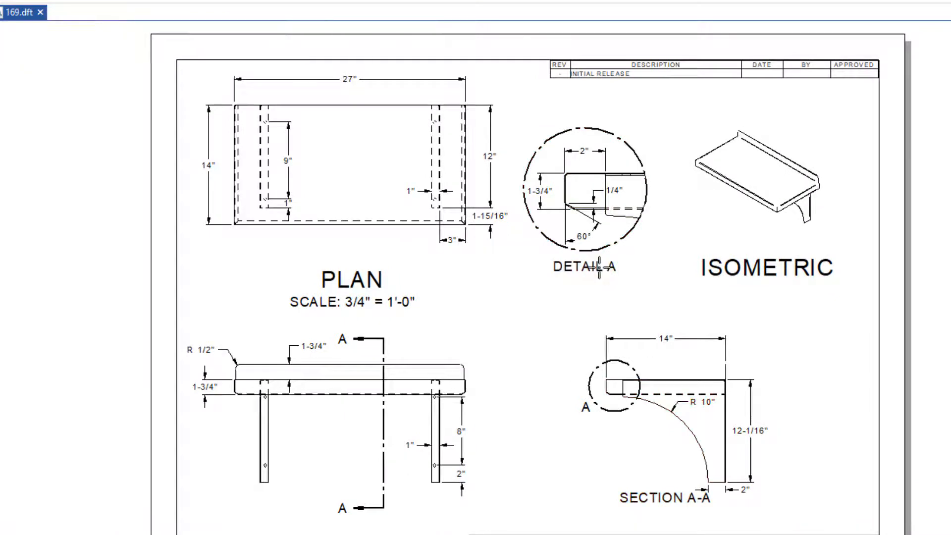
pyautogui.click(598, 266)
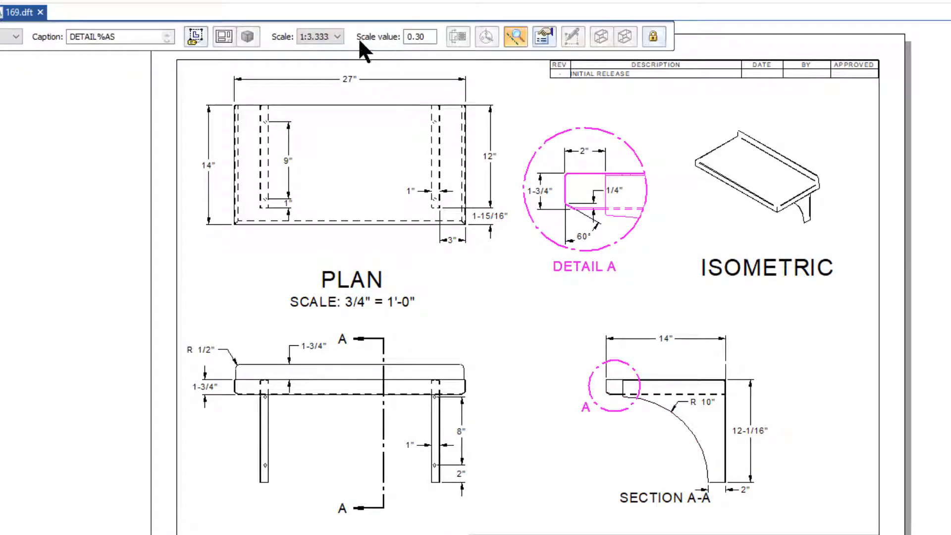
pyautogui.click(542, 31)
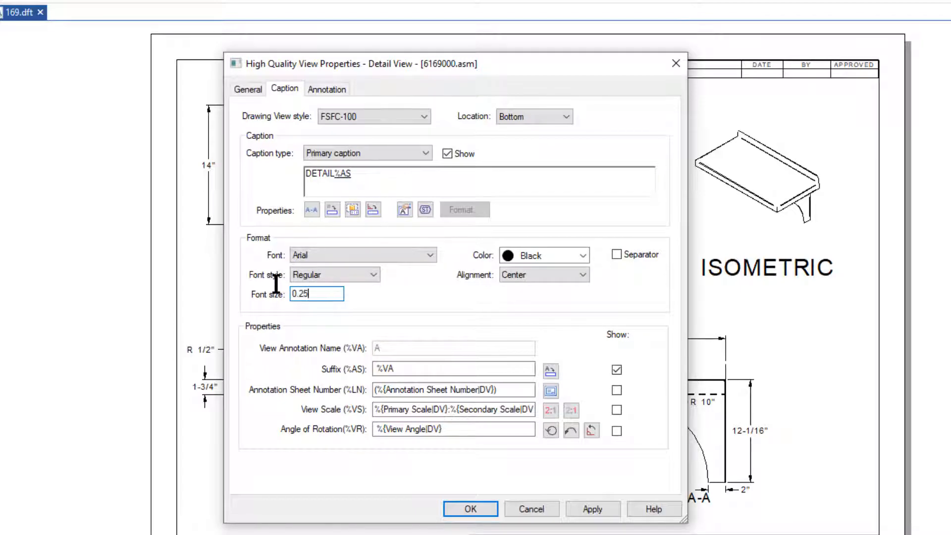
pyautogui.press('Return')
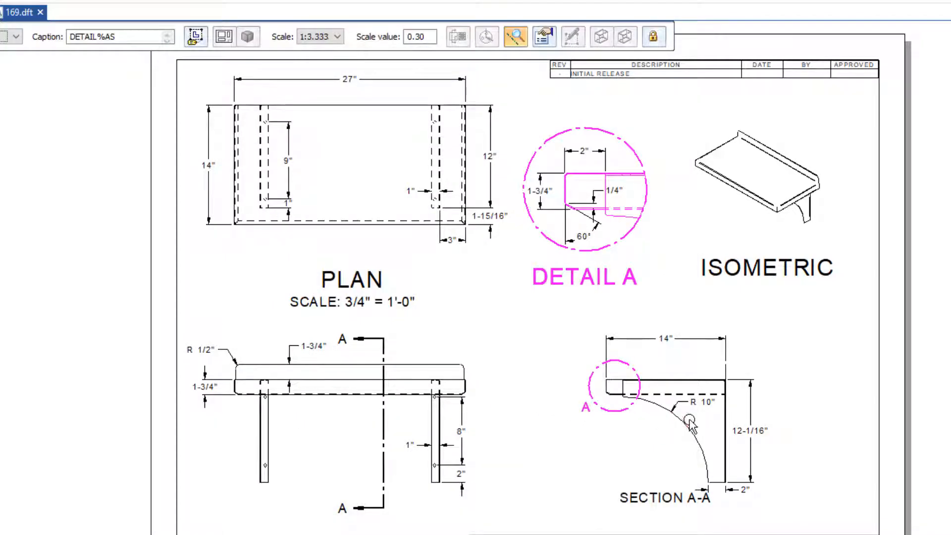
# Set the caption font size of the Section A-A view to 0.25.
pyautogui.click(700, 438)
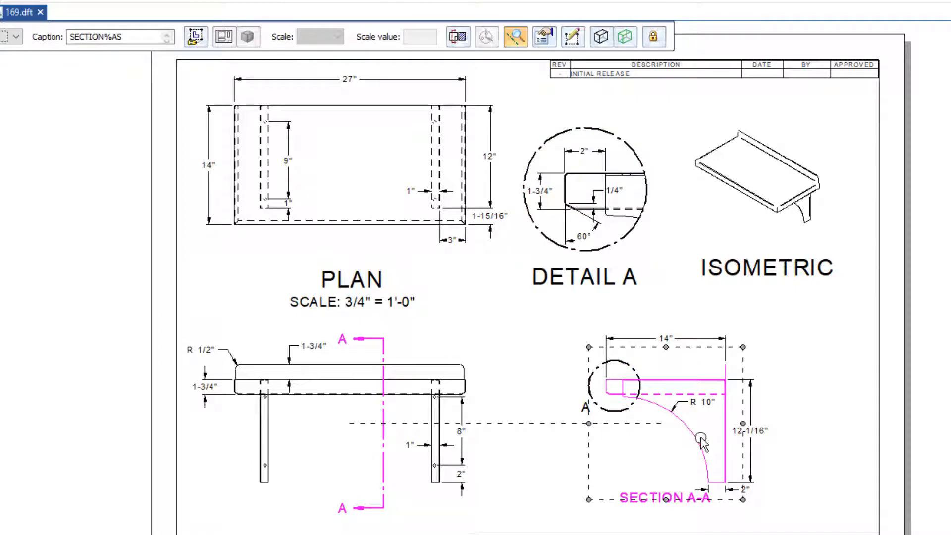
pyautogui.click(539, 29)
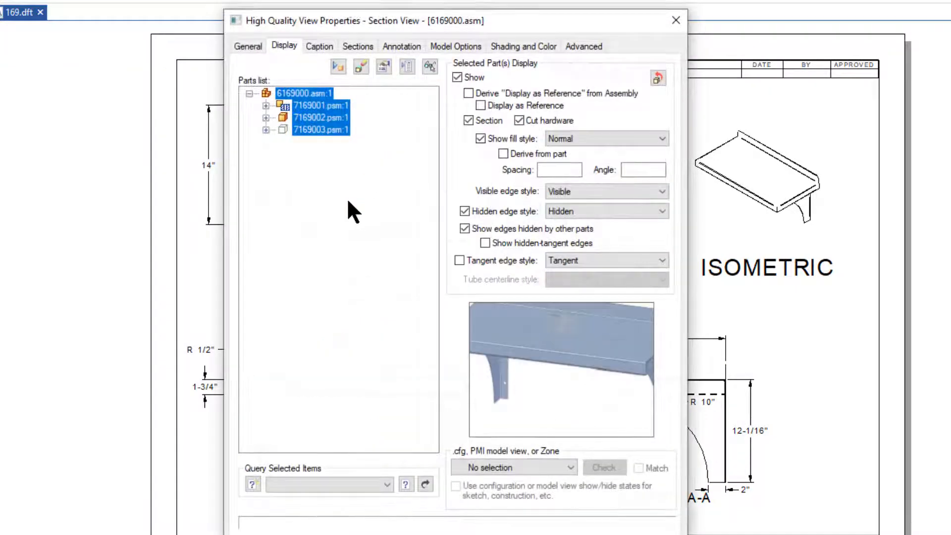
pyautogui.click(320, 46)
pyautogui.moveTo(333, 250); pyautogui.dragTo(261, 248)
pyautogui.write('0.25')
pyautogui.press('Return')
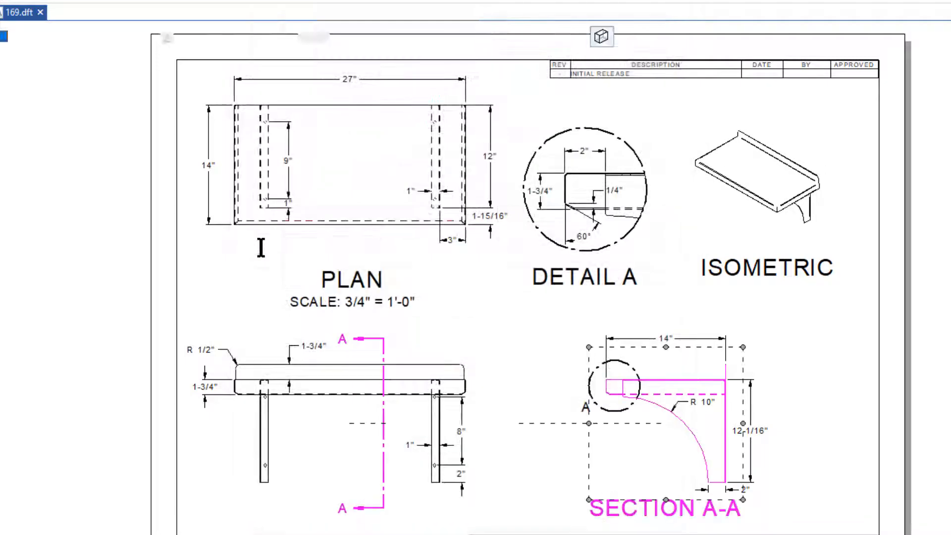
pyautogui.click(837, 378)
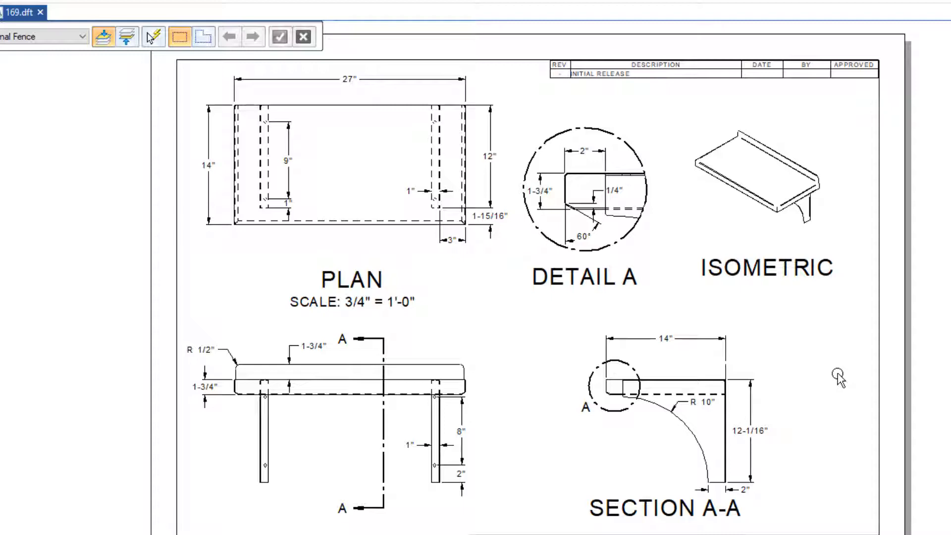
# Enable shading for the isometric drawing view in its properties and update the view.
pyautogui.click(780, 194)
pyautogui.rightClick(780, 206)
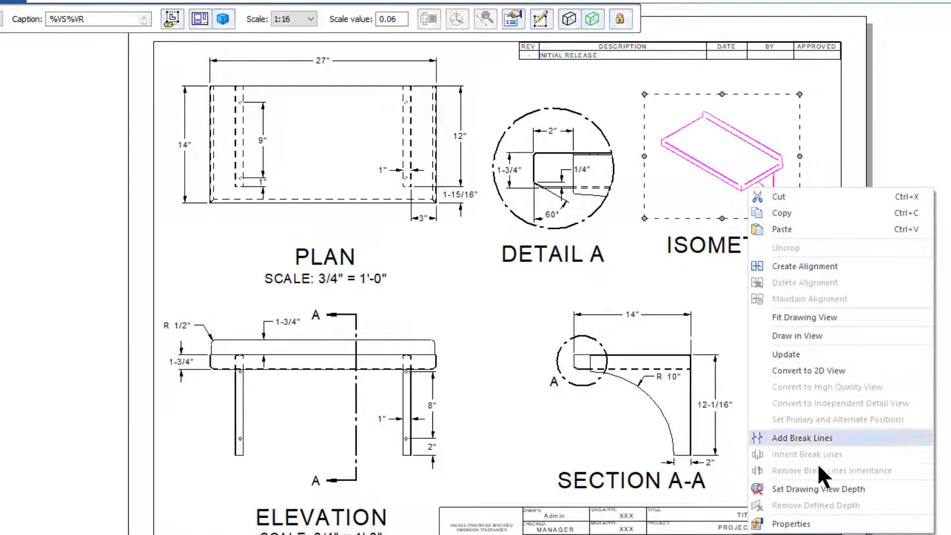
pyautogui.click(798, 524)
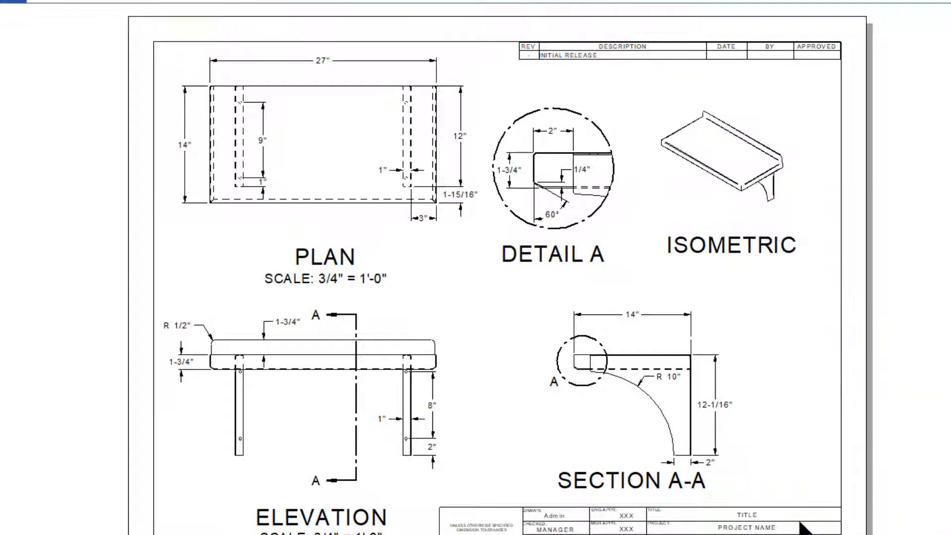
pyautogui.click(493, 27)
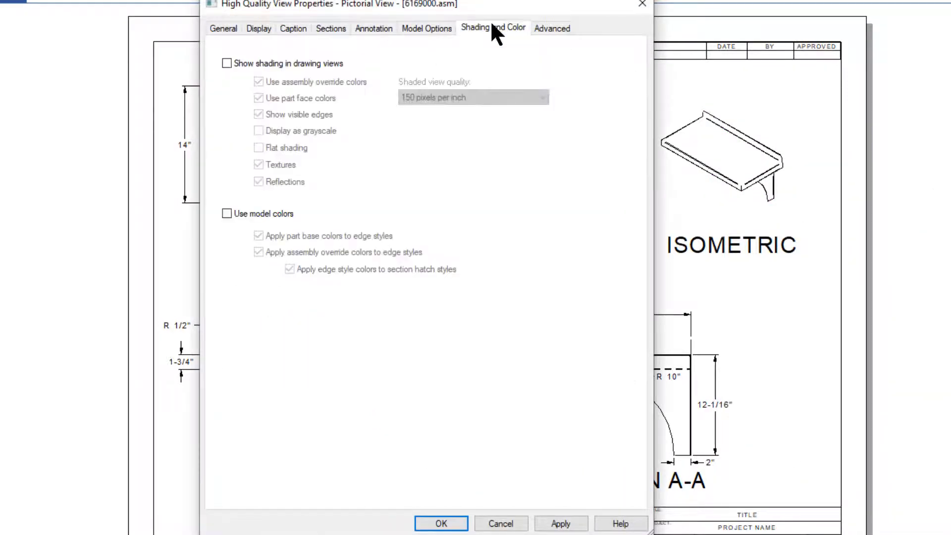
pyautogui.click(229, 63)
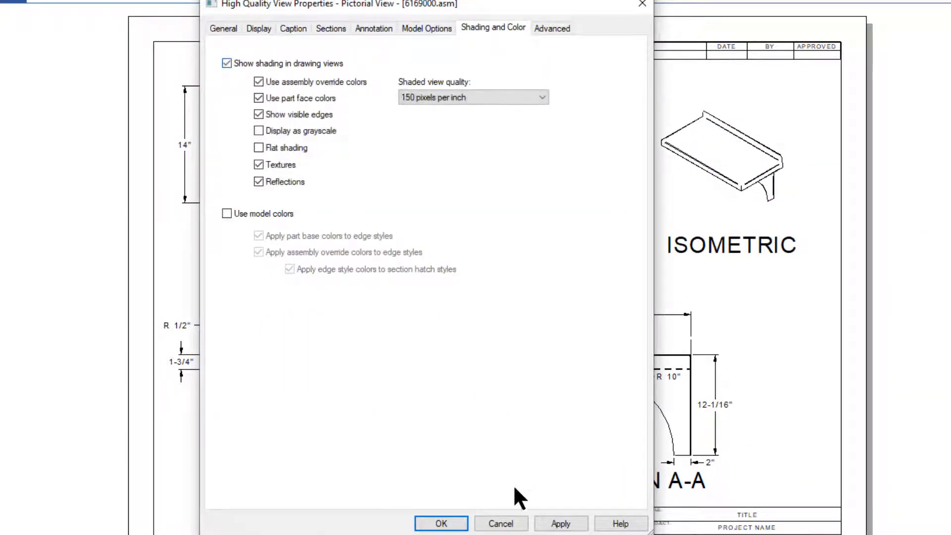
pyautogui.click(445, 524)
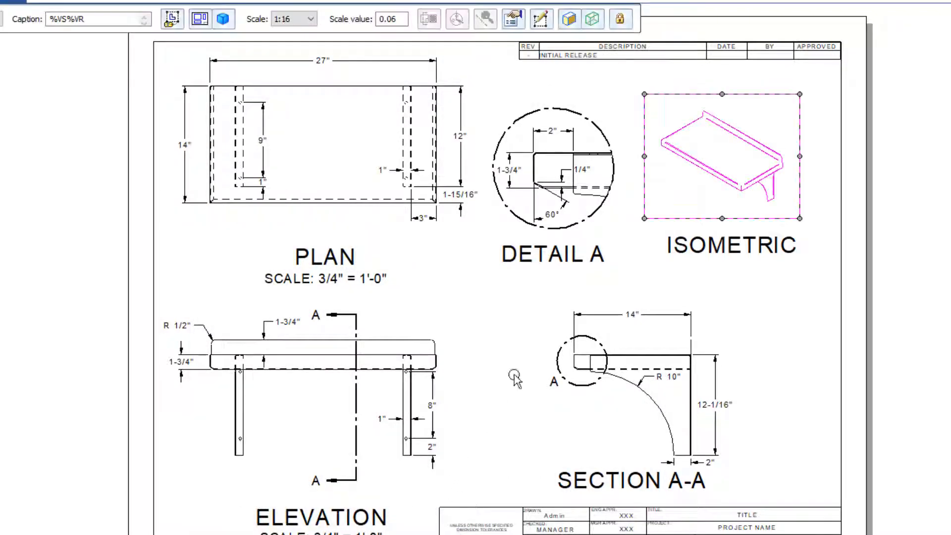
pyautogui.rightClick(709, 162)
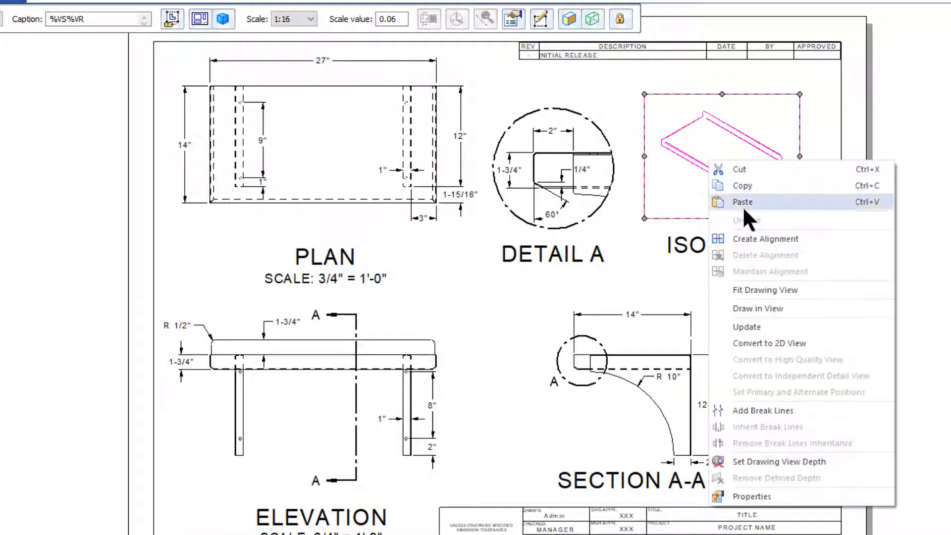
pyautogui.click(741, 326)
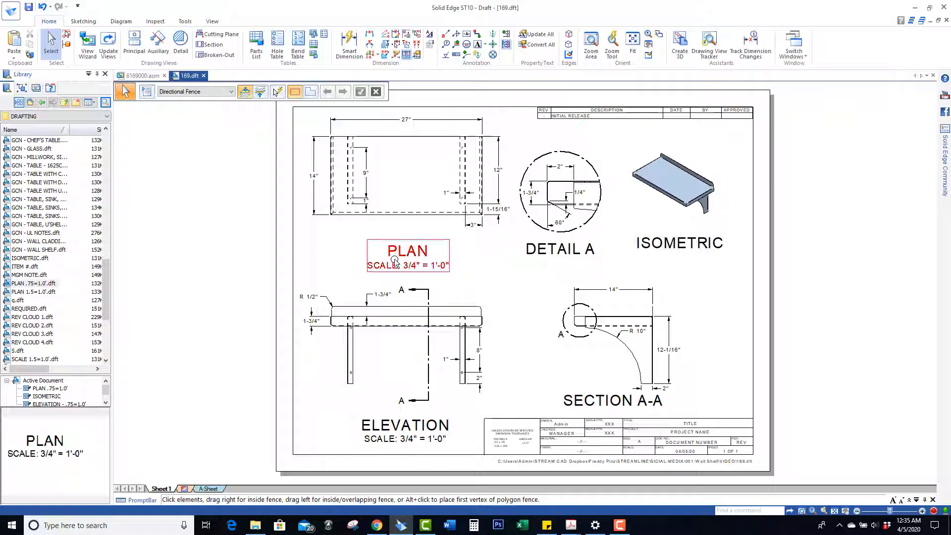
# Move the PLAN caption with its scale text slightly up, closer to the plan view.
pyautogui.moveTo(394, 259); pyautogui.dragTo(394, 252)
pyautogui.click(492, 276)
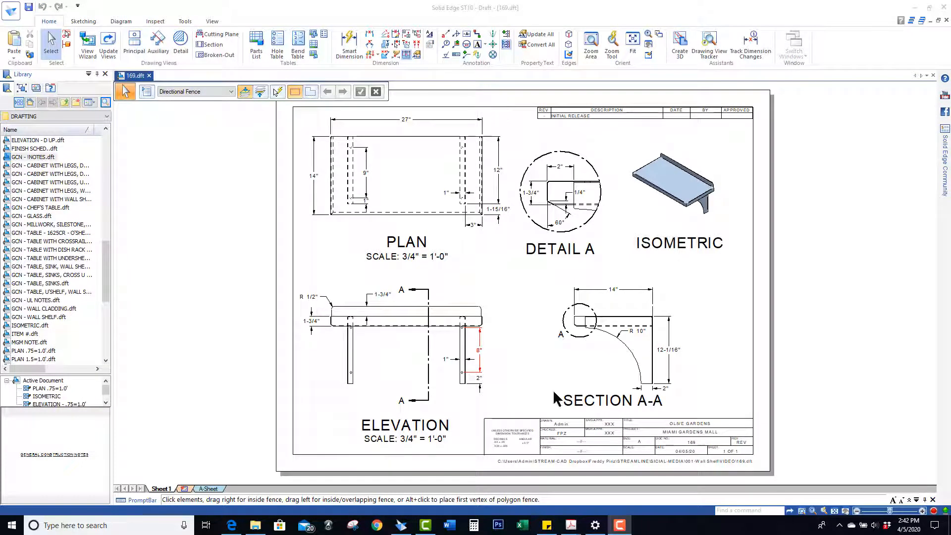
# Insert the GCN - WALL SHELF.dft notes block from the DRAFTING library just below the revision table.
pyautogui.click(57, 199)
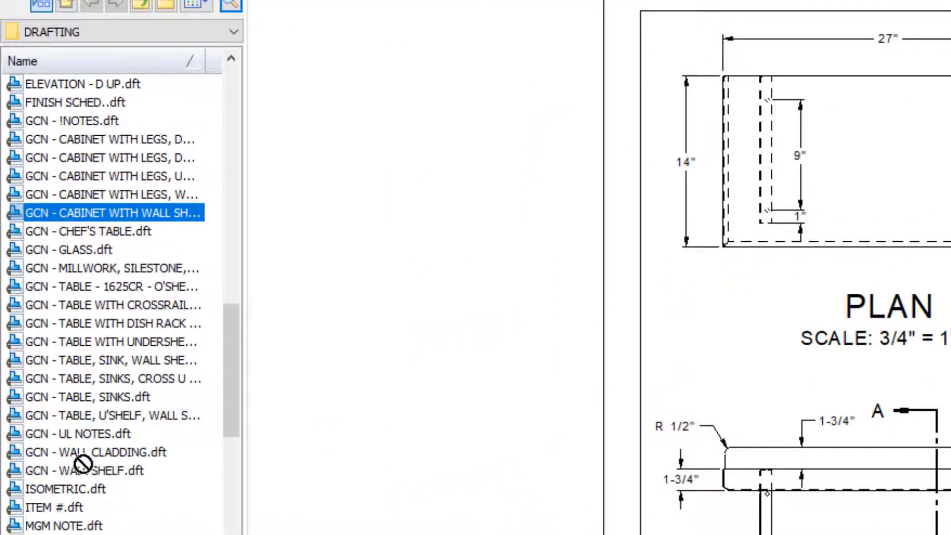
pyautogui.click(88, 470)
pyautogui.moveTo(92, 473)
pyautogui.mouseDown()
pyautogui.moveTo(79, 476)
pyautogui.moveTo(860, 287)
pyautogui.moveTo(950, 218)
pyautogui.moveTo(950, 74)
pyautogui.mouseUp()
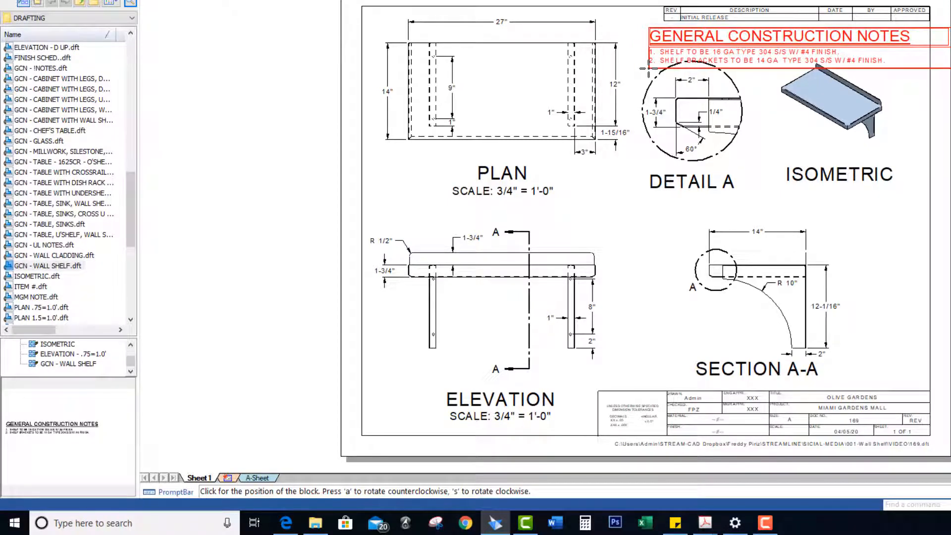
pyautogui.click(653, 69)
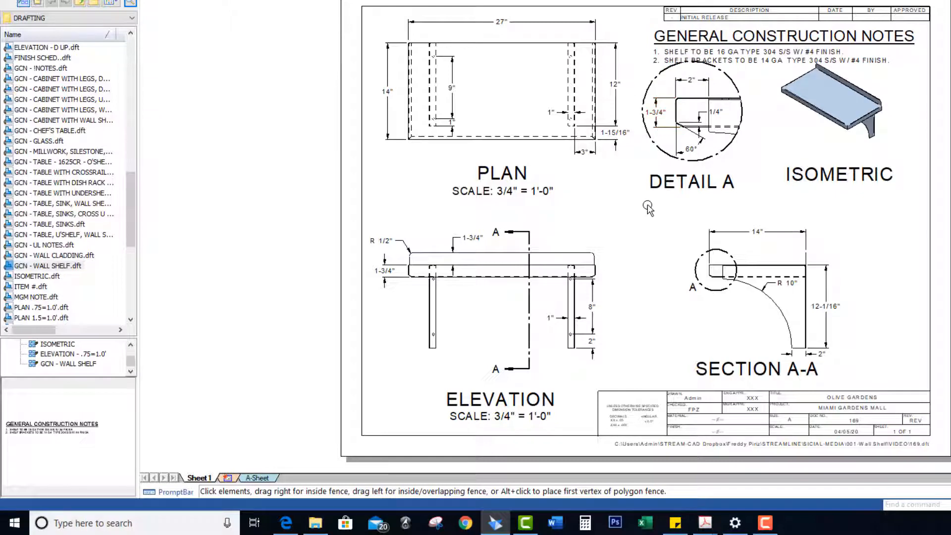
# Move Detail A down and shift the ISOMETRIC caption and its view down and to the right, clearing the construction notes.
pyautogui.moveTo(662, 161)
pyautogui.mouseDown()
pyautogui.moveTo(660, 195)
pyautogui.moveTo(668, 173)
pyautogui.mouseUp()
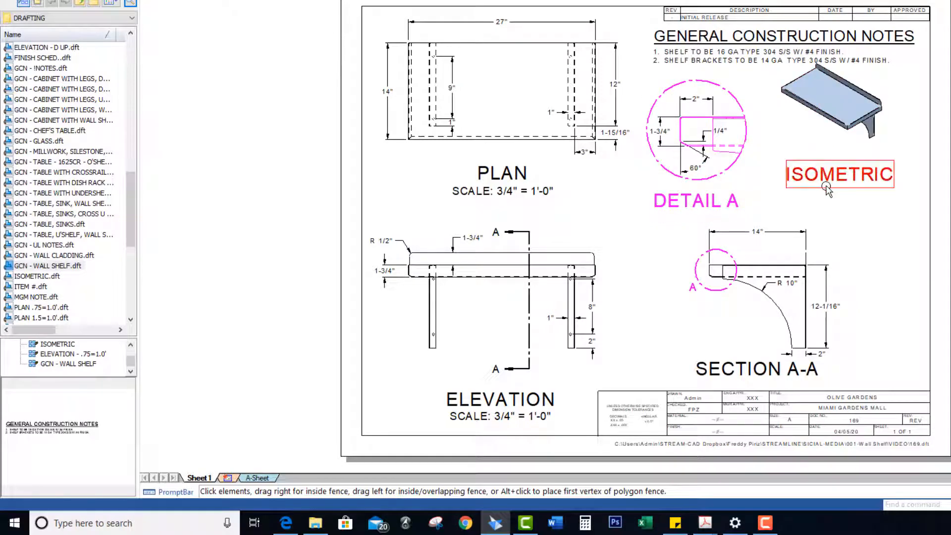
pyautogui.moveTo(826, 186); pyautogui.dragTo(843, 200)
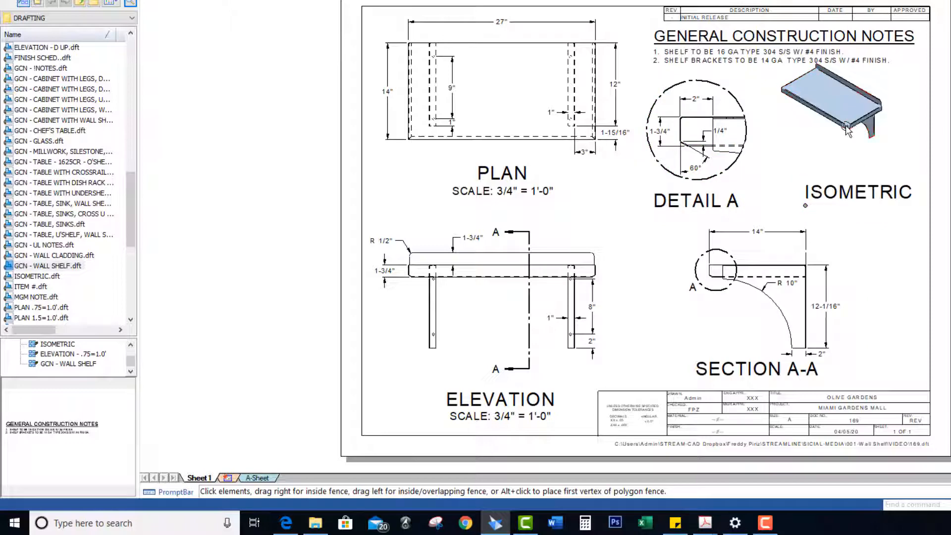
pyautogui.click(860, 140)
pyautogui.moveTo(861, 141); pyautogui.dragTo(880, 159)
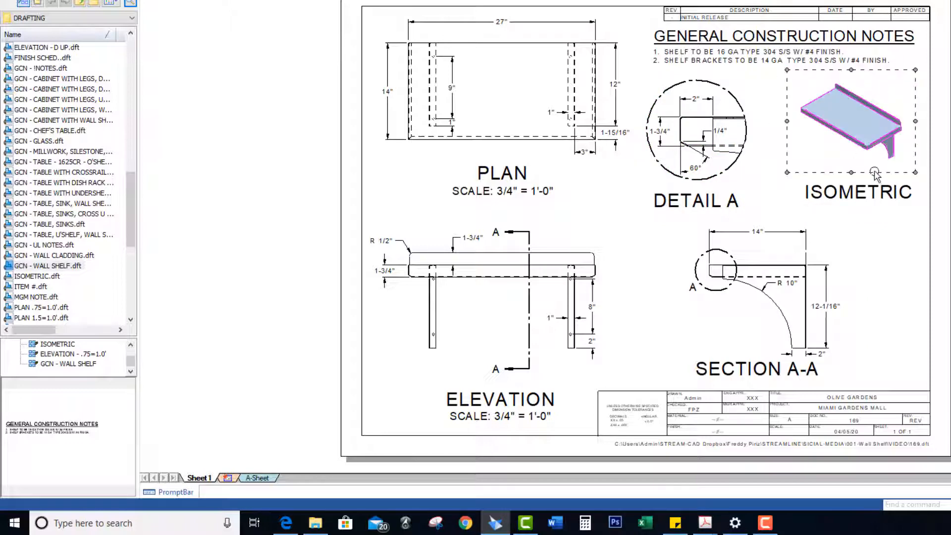
pyautogui.click(899, 251)
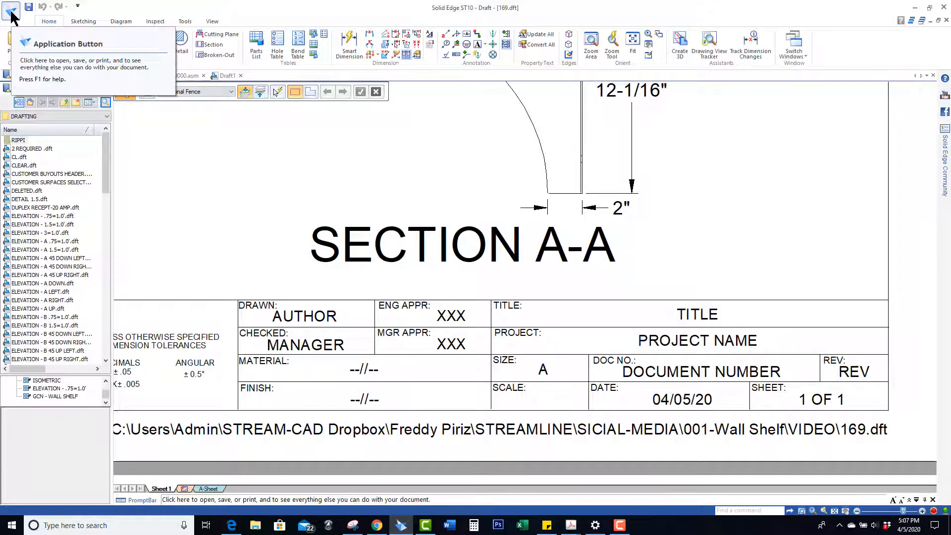
# Open the file properties of 169.dft and set the summary title to WALL SHELF.
pyautogui.click(10, 9)
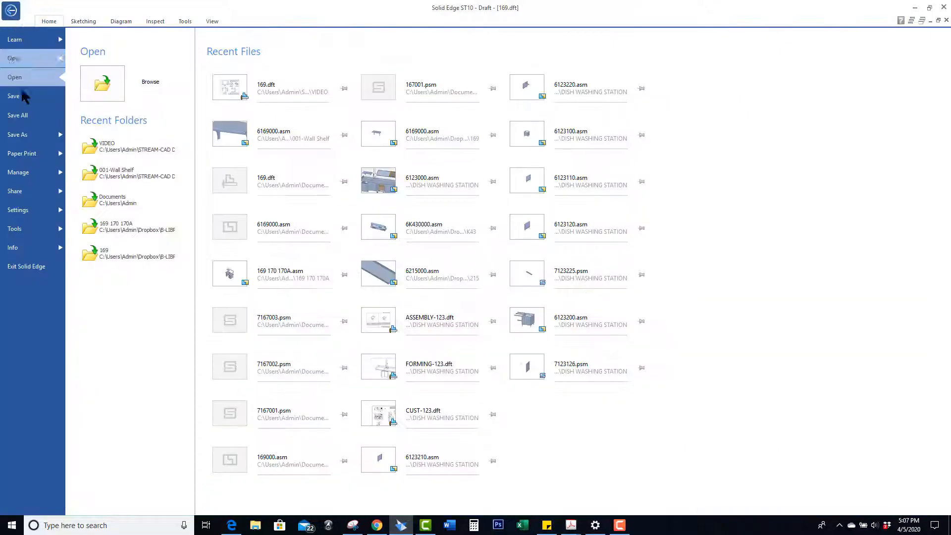
pyautogui.click(37, 248)
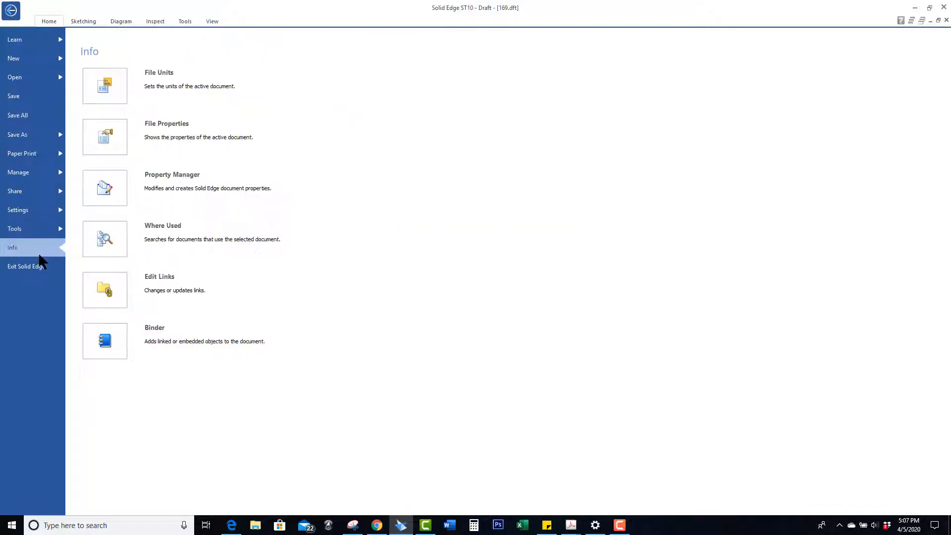
pyautogui.click(122, 136)
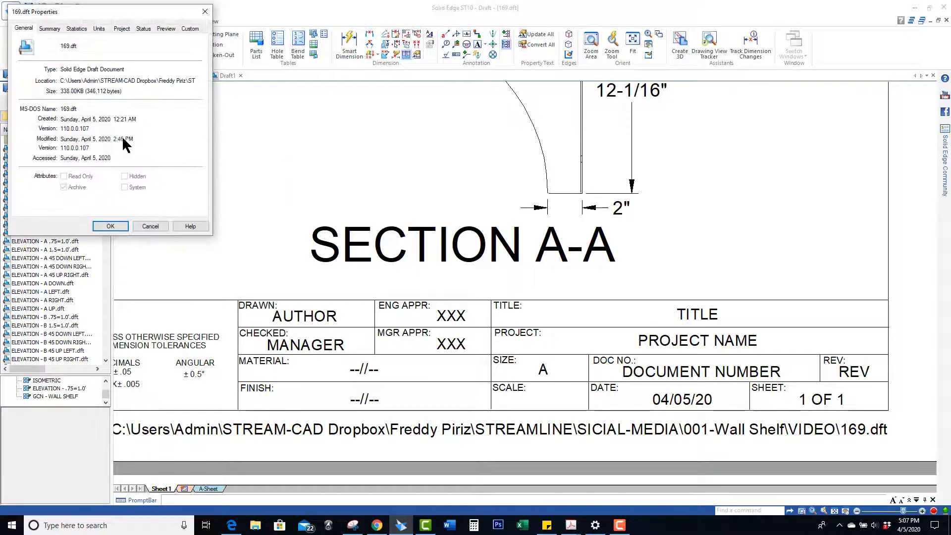
pyautogui.click(51, 28)
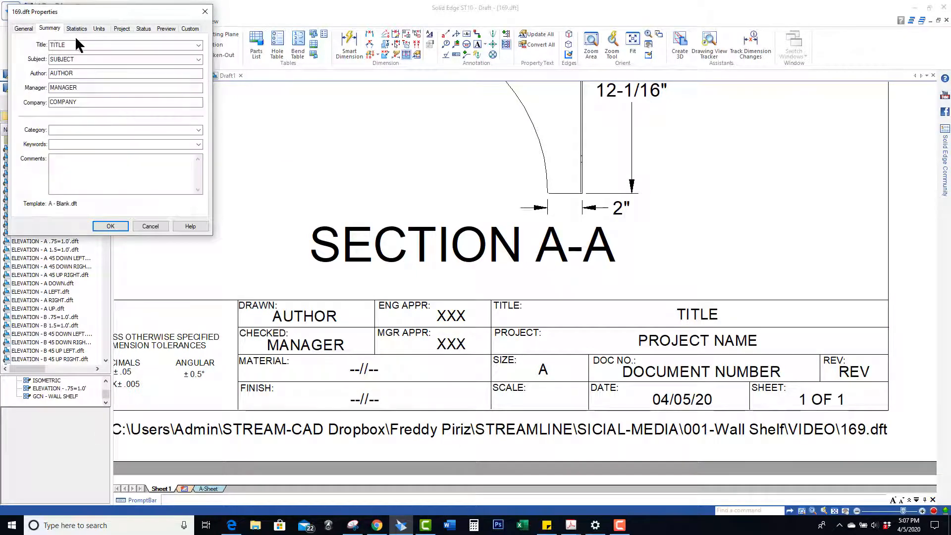
pyautogui.click(78, 45)
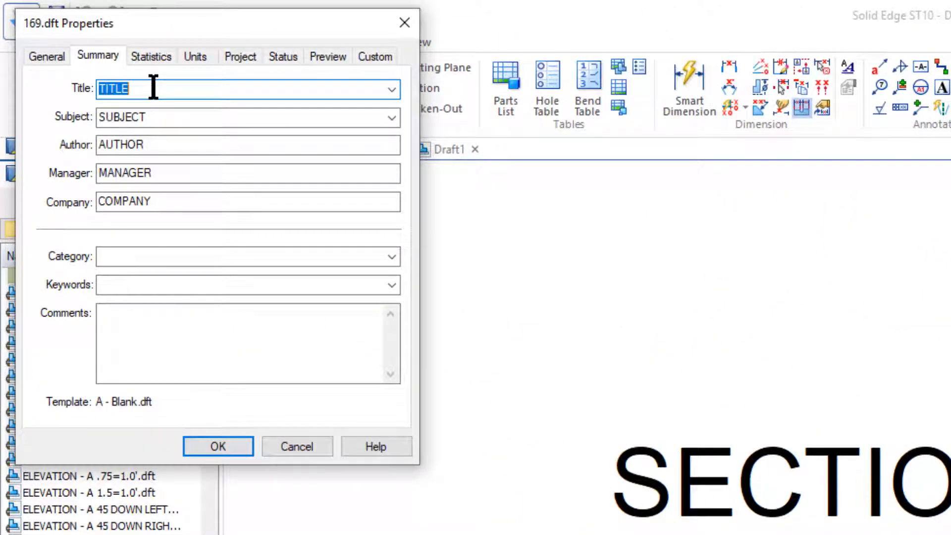
pyautogui.write('WALL SHELF')
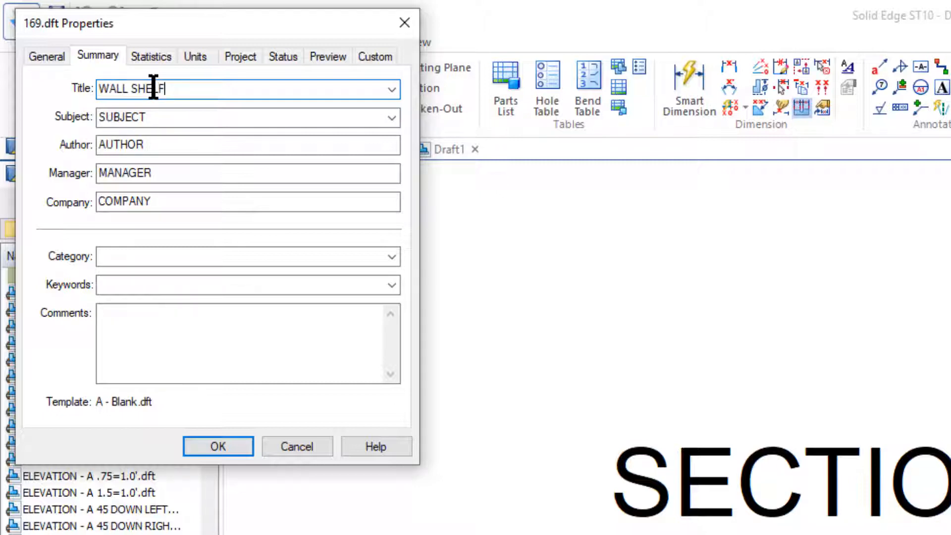
# Fill in the author's and manager's initials in the summary properties and set the company to ARCHITECTUAL INDUSTRIES Inc.
pyautogui.doubleClick(147, 144)
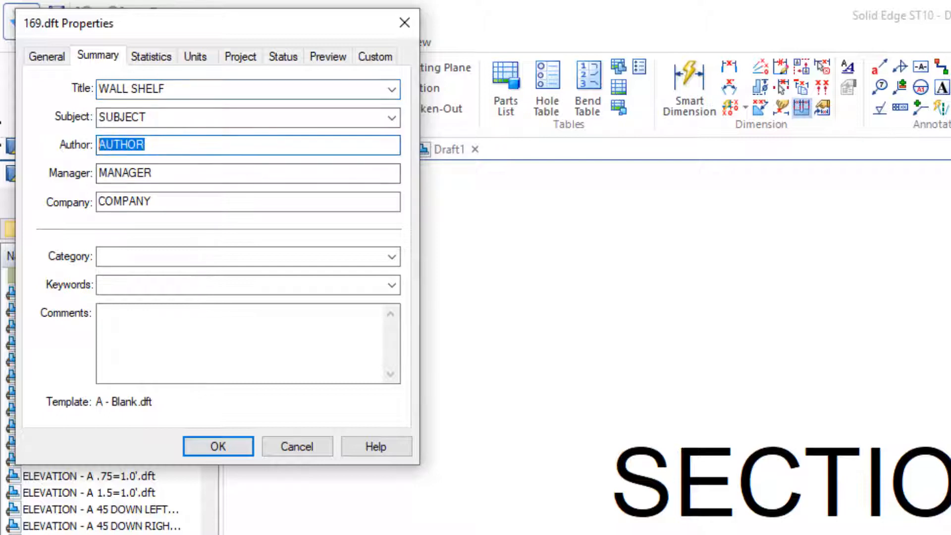
pyautogui.write('FPZ')
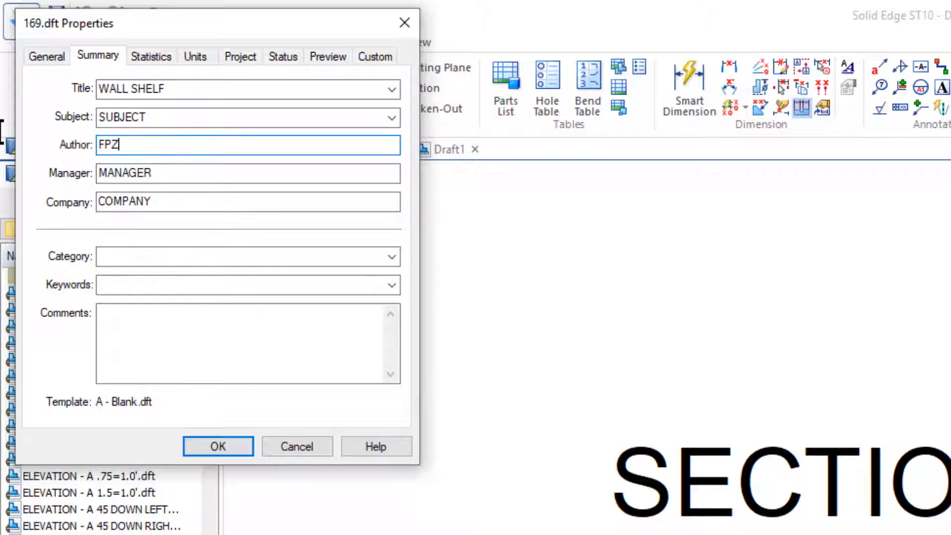
pyautogui.click(155, 178)
pyautogui.doubleClick(119, 173)
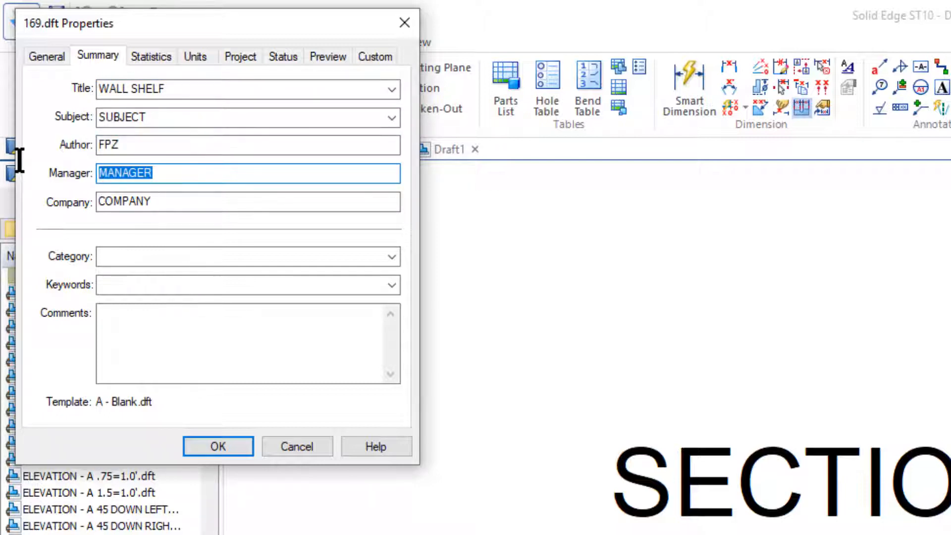
pyautogui.write('KFC')
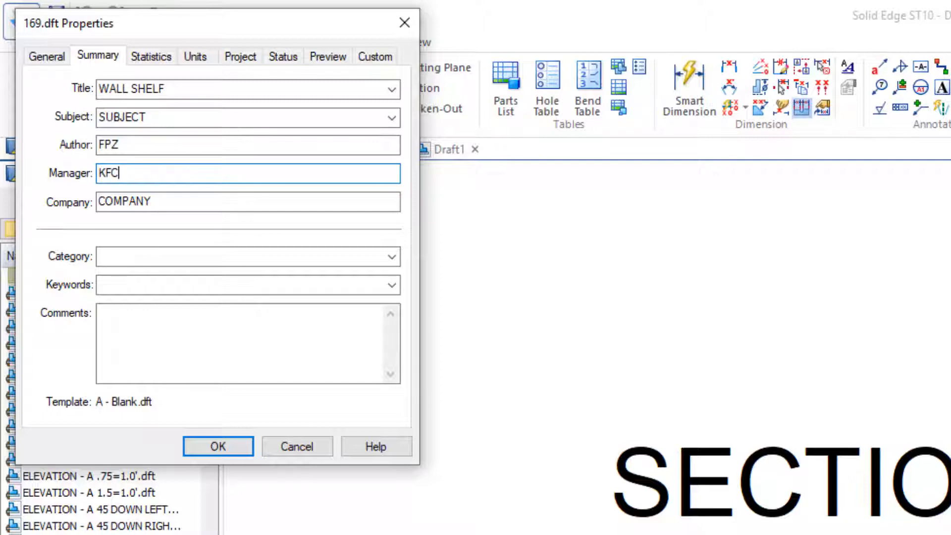
pyautogui.doubleClick(176, 207)
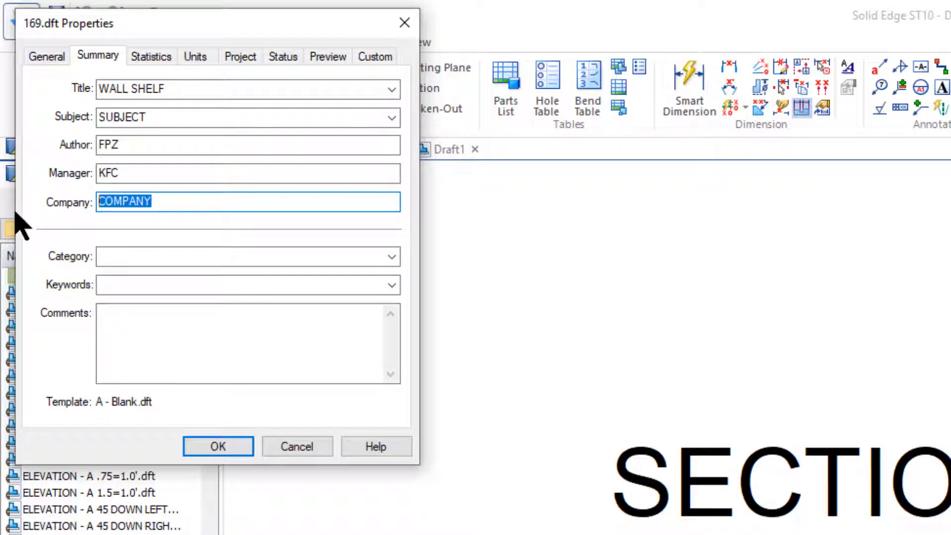
pyautogui.write('ARCHITEC')
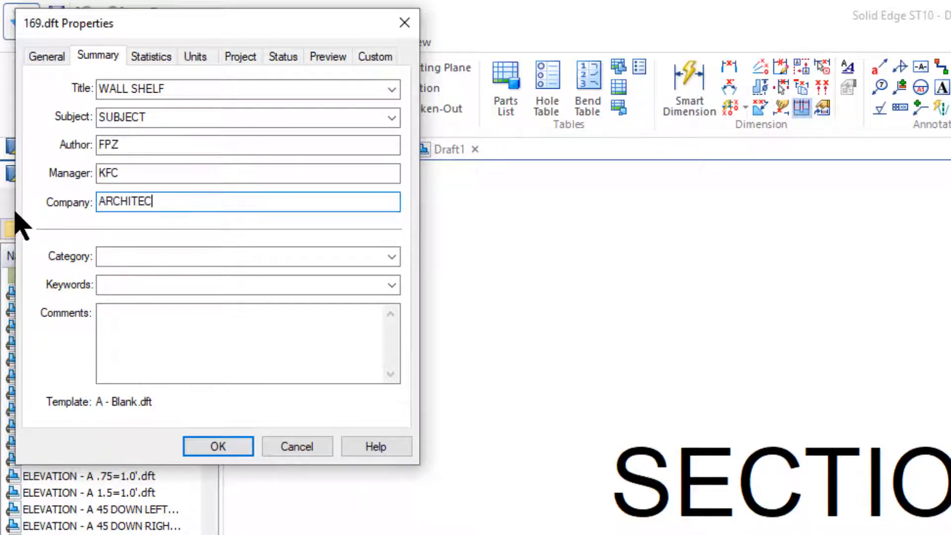
pyautogui.write('TUAL INDUST')
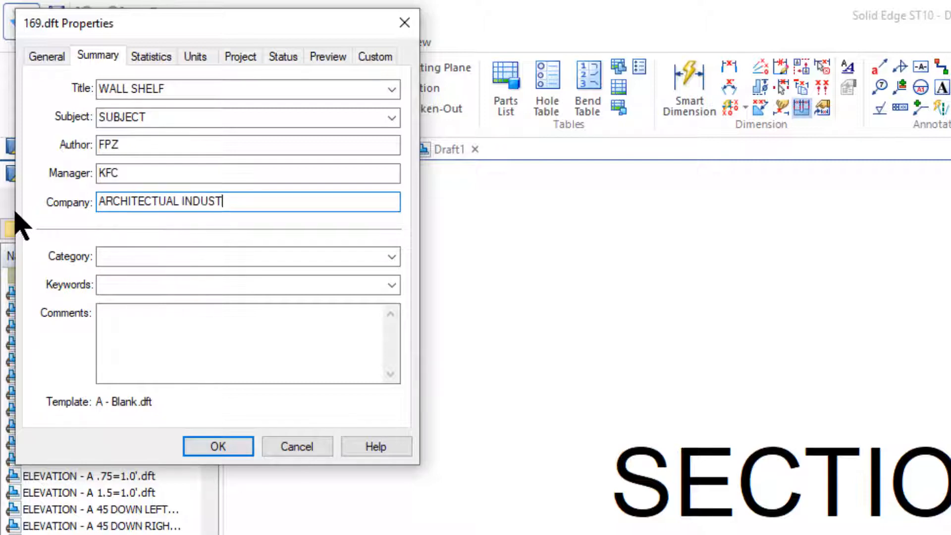
pyautogui.write('RIES Inc.')
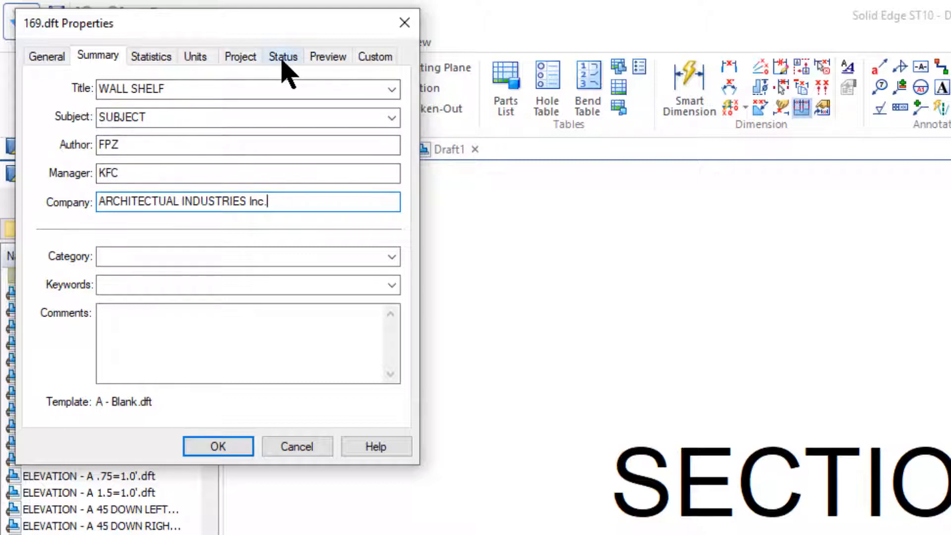
# Set the project properties to document number 169 and project name MIAMI GARDENS MALL, and update the drawing to refresh the title block.
pyautogui.click(245, 57)
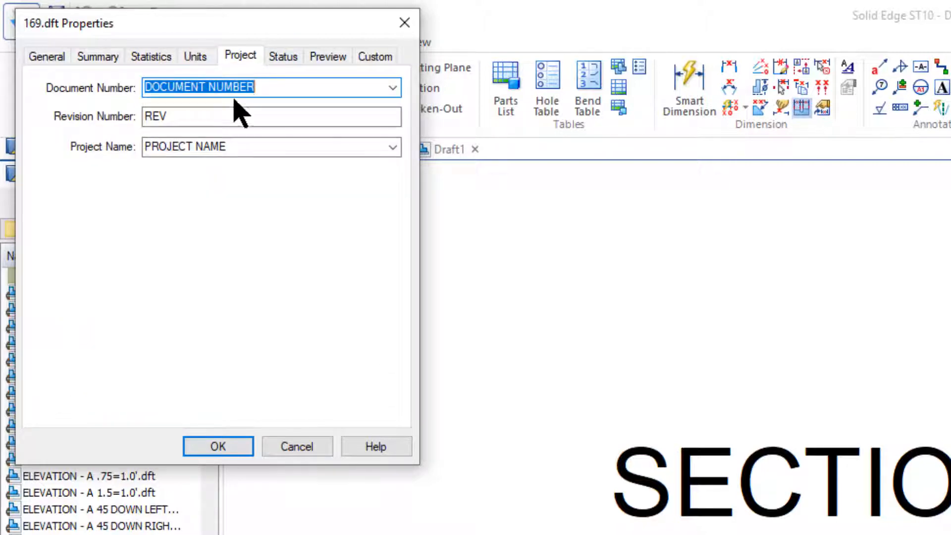
pyautogui.write('169')
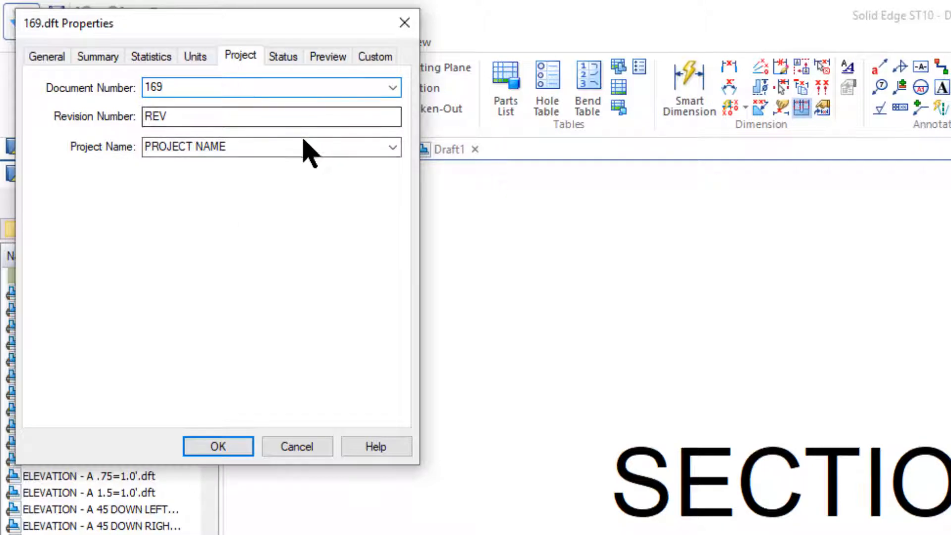
pyautogui.click(282, 147)
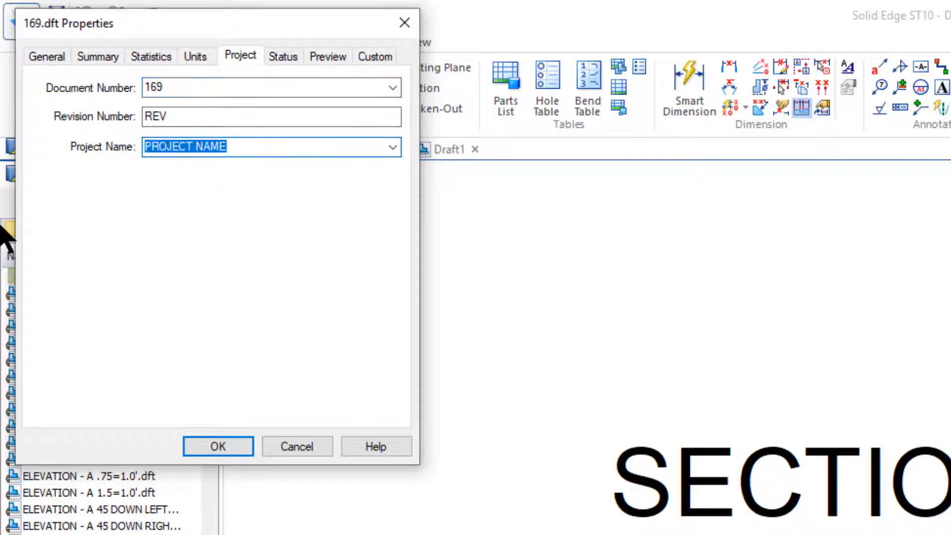
pyautogui.write('mia')
pyautogui.press('BackSpace')
pyautogui.press('BackSpace')
pyautogui.press('BackSpace')
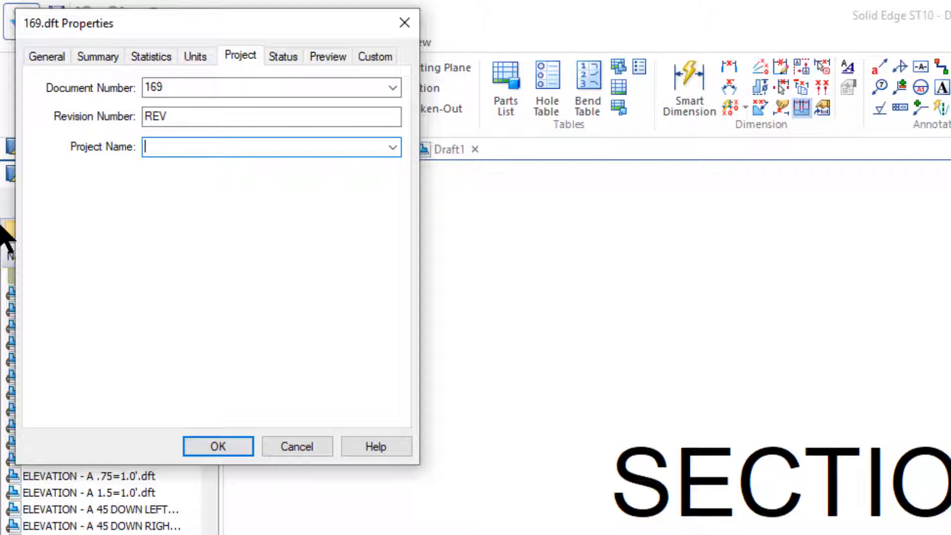
pyautogui.write('MIAMI GARDENS MALL')
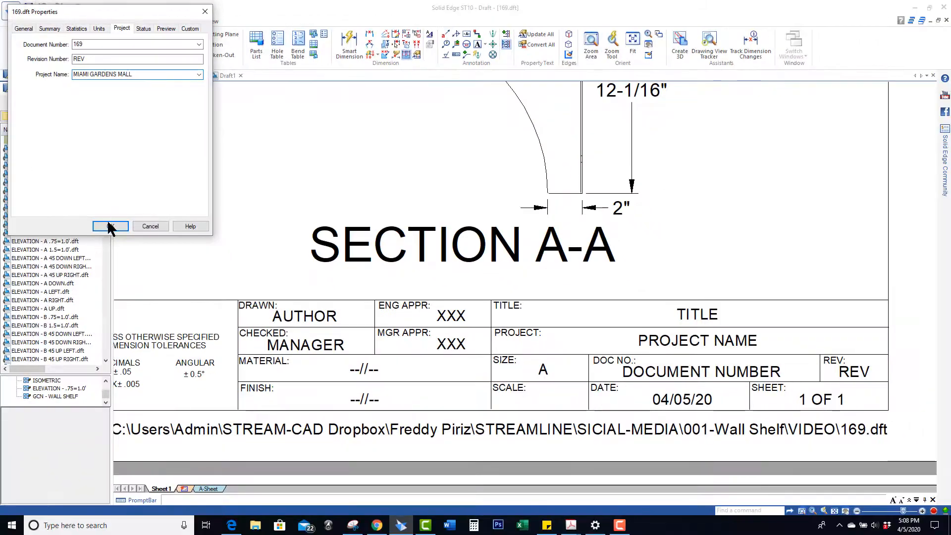
pyautogui.click(116, 238)
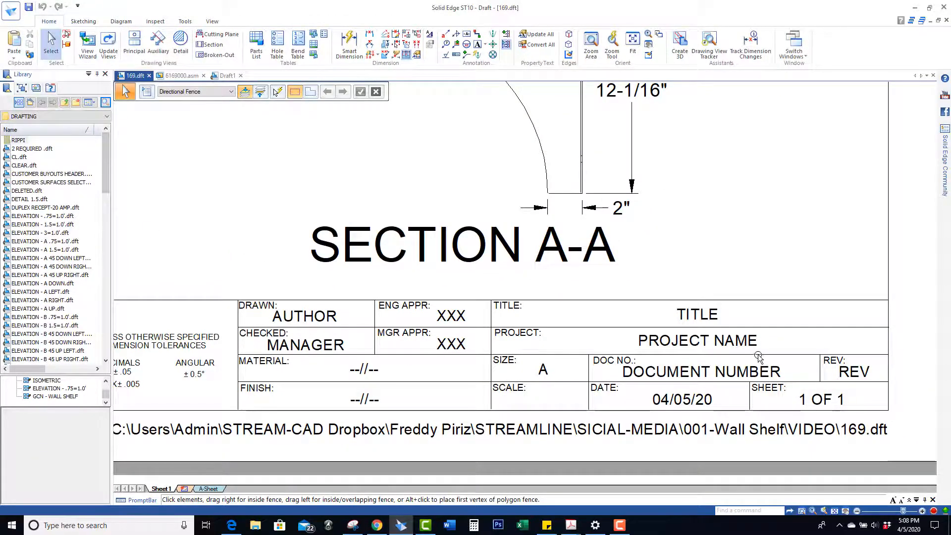
pyautogui.click(104, 45)
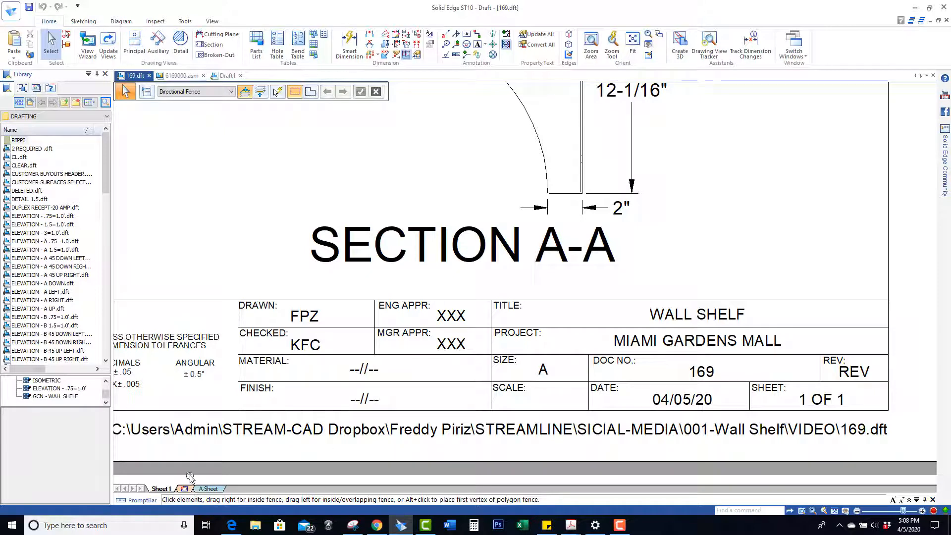
# Rename the drawing sheet Sheet1 as 1.
pyautogui.doubleClick(164, 489)
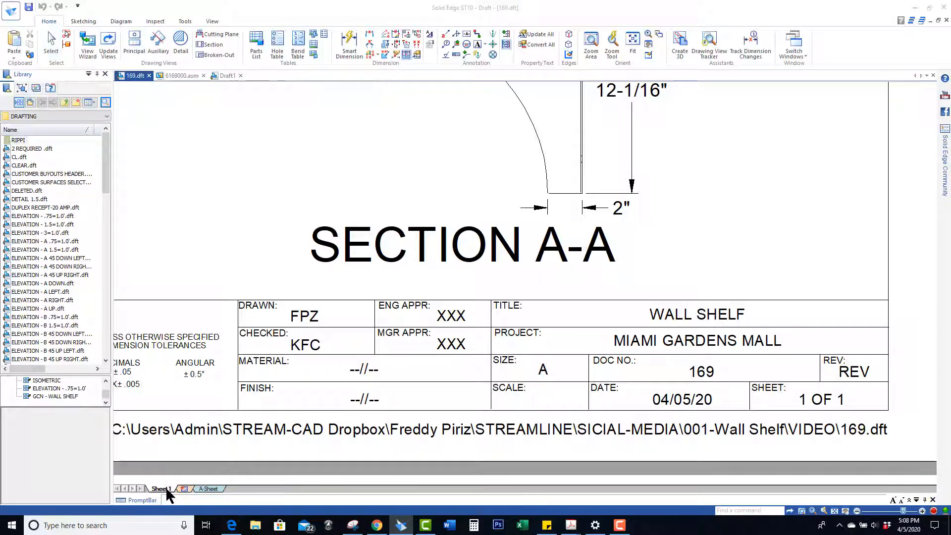
pyautogui.write('1')
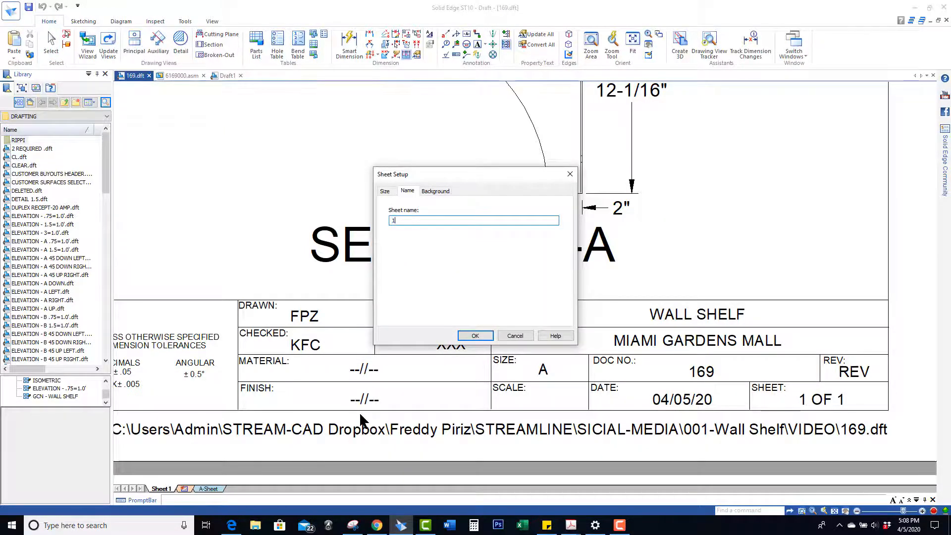
pyautogui.click(475, 336)
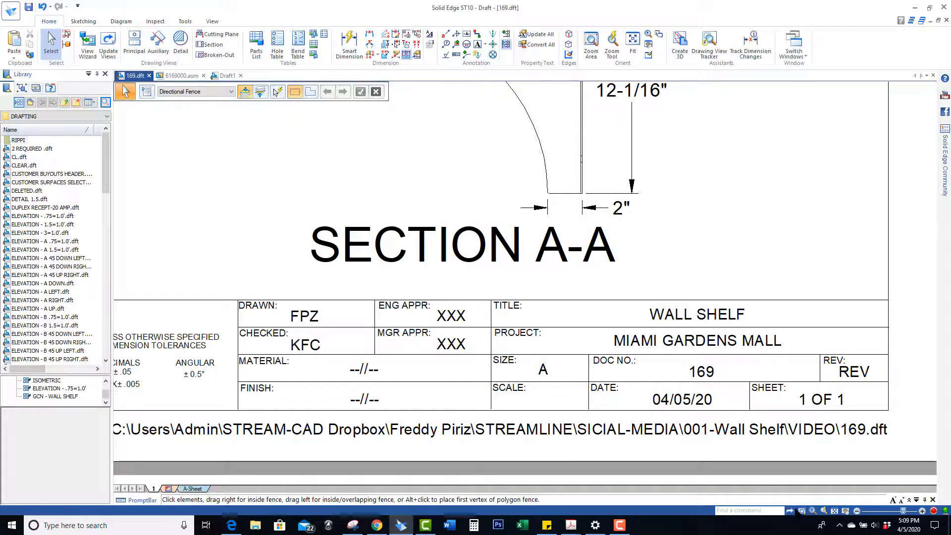
pyautogui.click(835, 511)
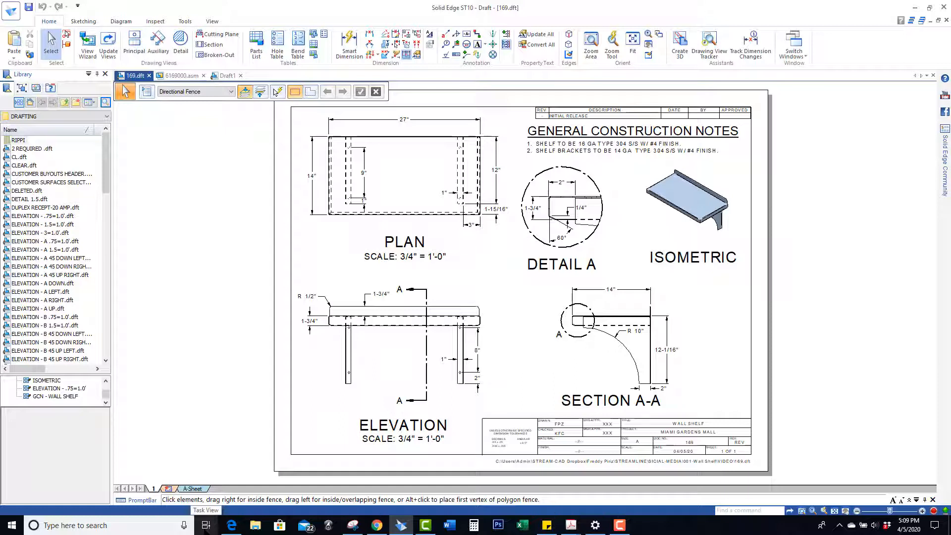
pyautogui.moveTo(355, 527)
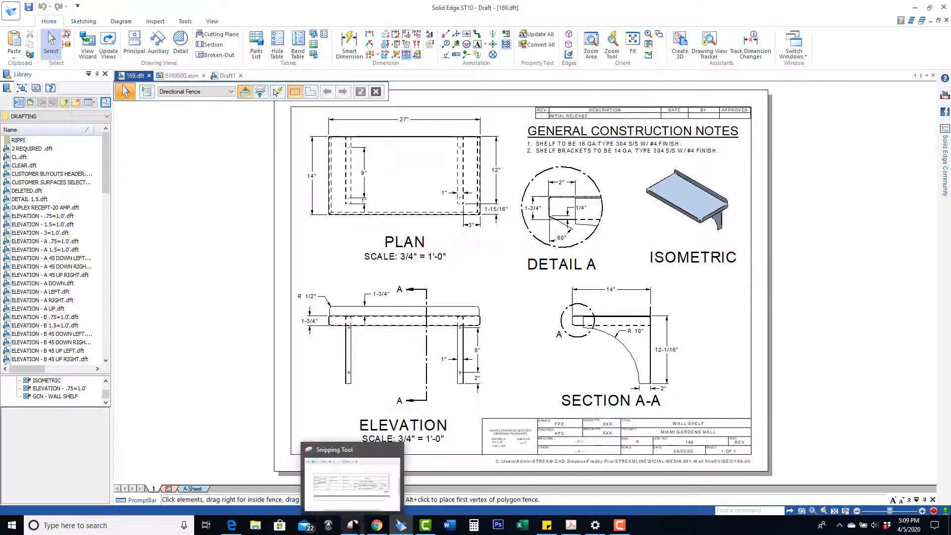